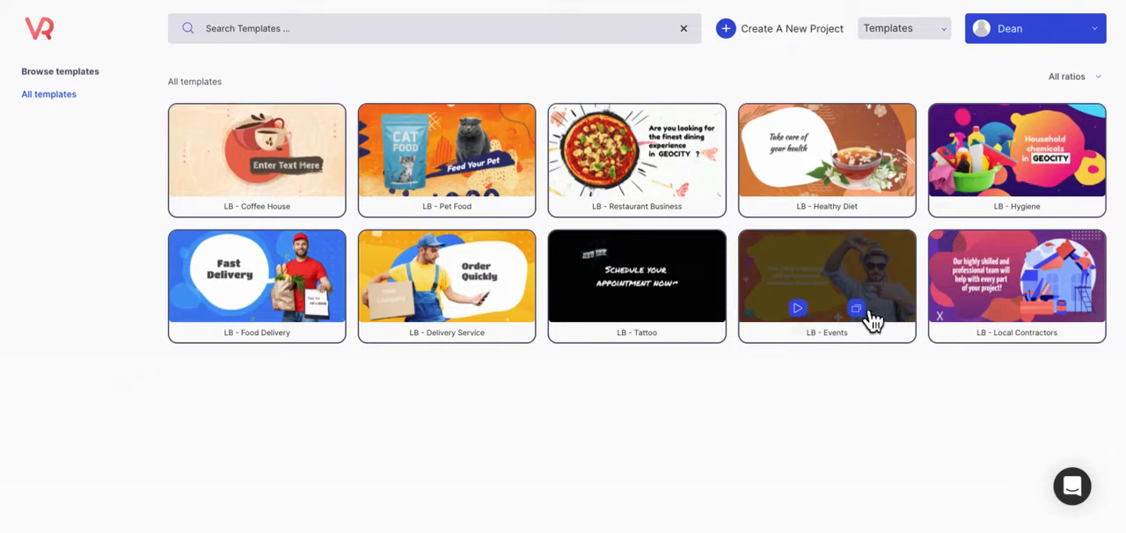
# Preview the LB - Events template video and open the template for editing.
pyautogui.click(802, 319)
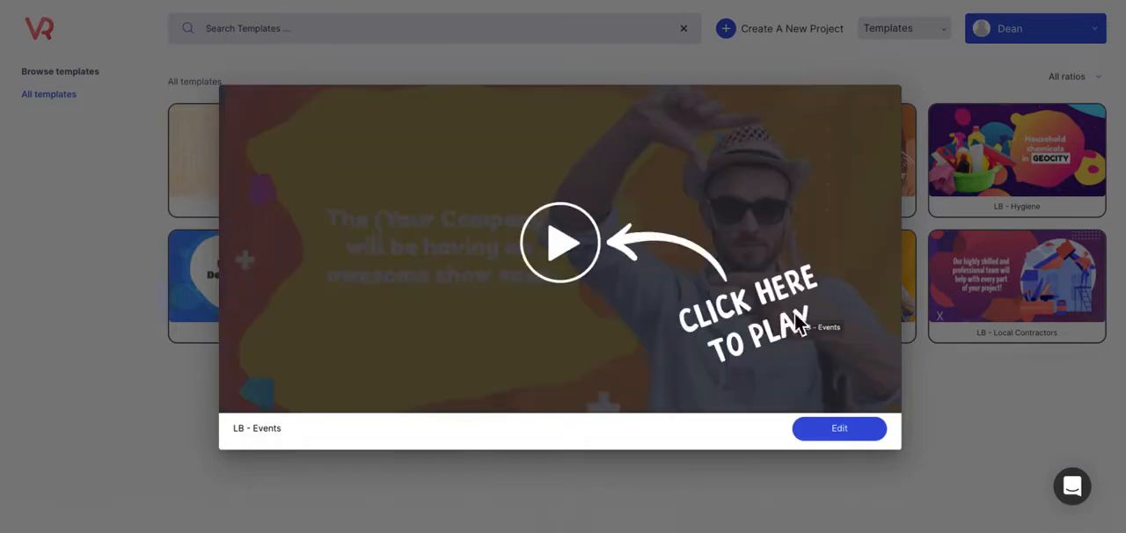
pyautogui.click(565, 257)
pyautogui.click(574, 411)
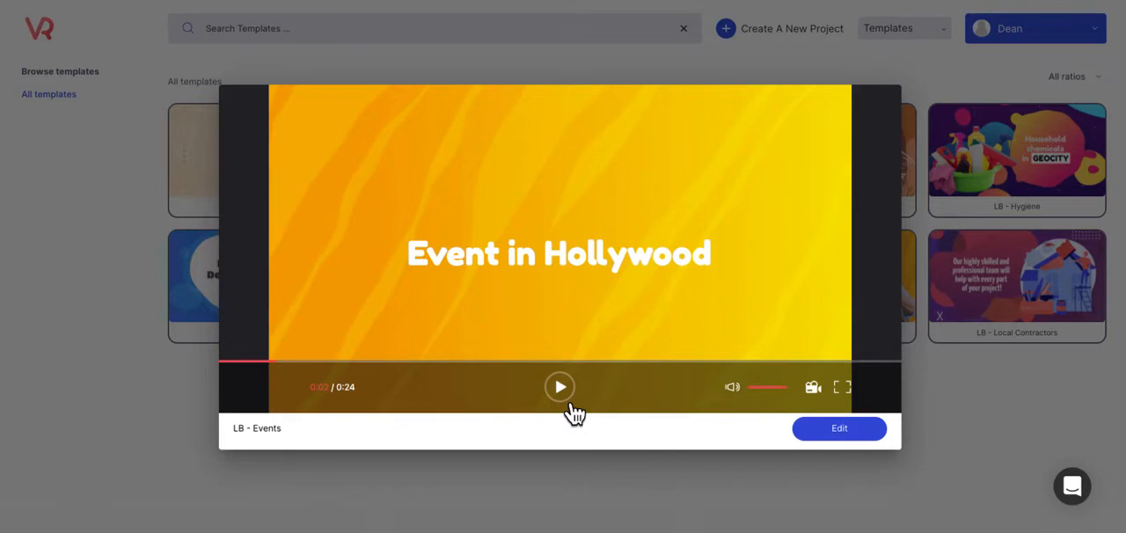
pyautogui.click(837, 439)
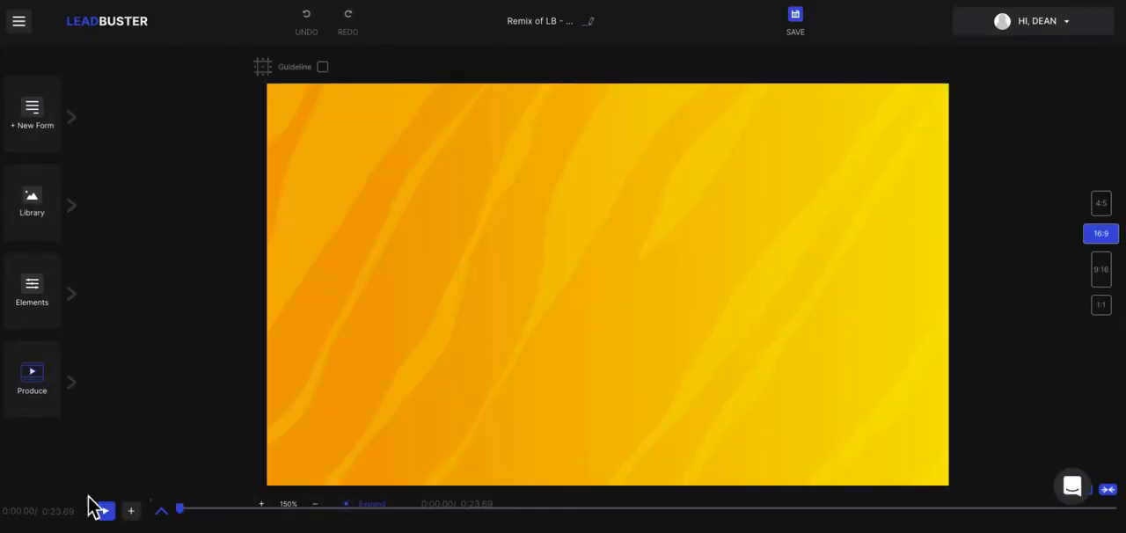
# Expand the layer timeline, look at the video's opening frame and view the blend options of Layer 0.
pyautogui.click(165, 511)
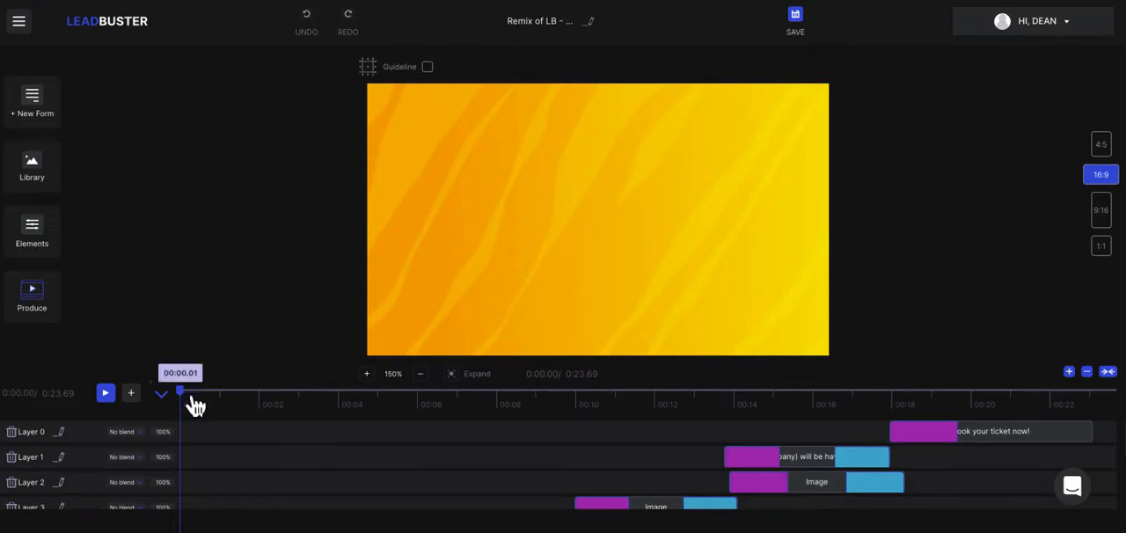
pyautogui.moveTo(190, 400)
pyautogui.mouseDown()
pyautogui.moveTo(983, 408)
pyautogui.moveTo(1041, 389)
pyautogui.moveTo(1118, 407)
pyautogui.moveTo(182, 402)
pyautogui.mouseUp()
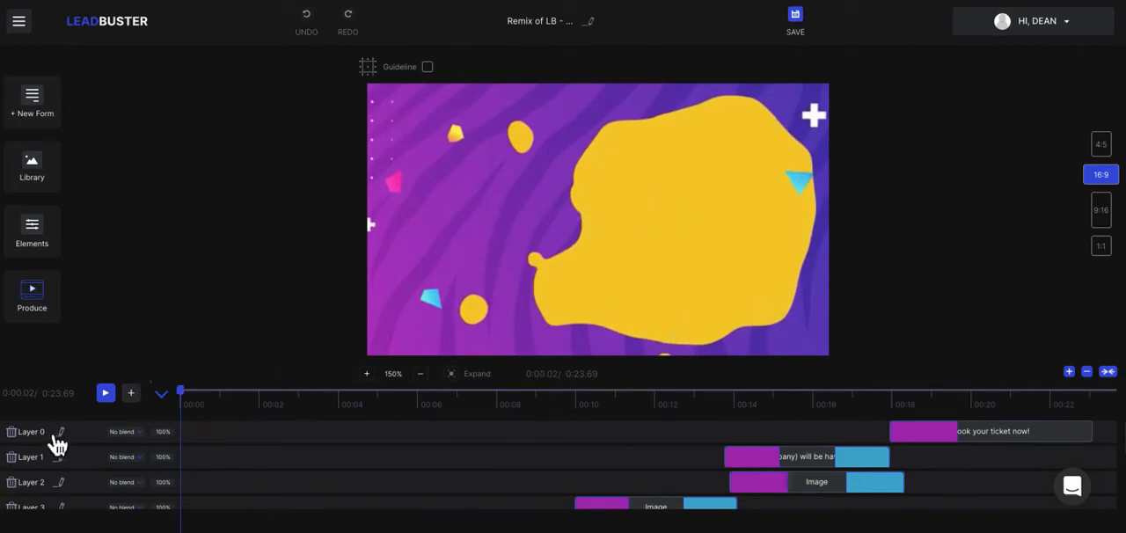
pyautogui.click(132, 431)
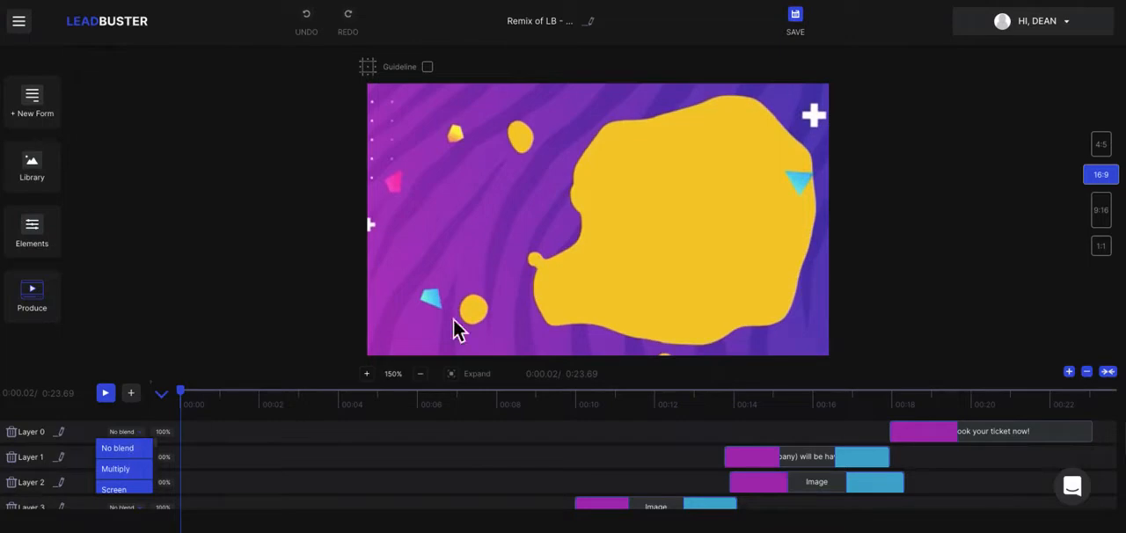
# Preview the project in the 4:5, 9:16 and 1:1 aspect ratios and return it to 16:9.
pyautogui.click(1111, 157)
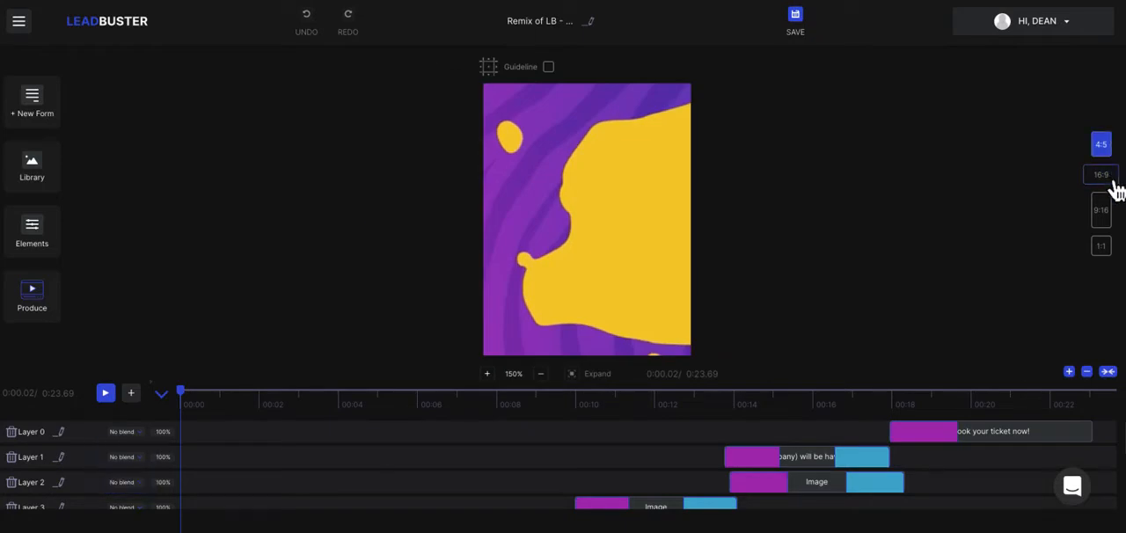
pyautogui.click(1110, 180)
pyautogui.click(1112, 219)
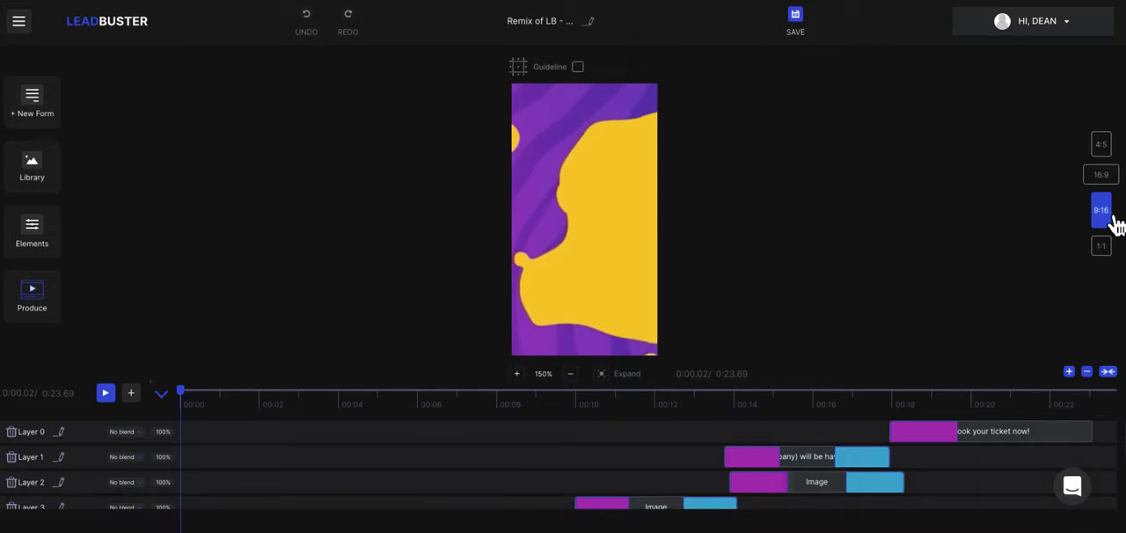
pyautogui.click(1111, 248)
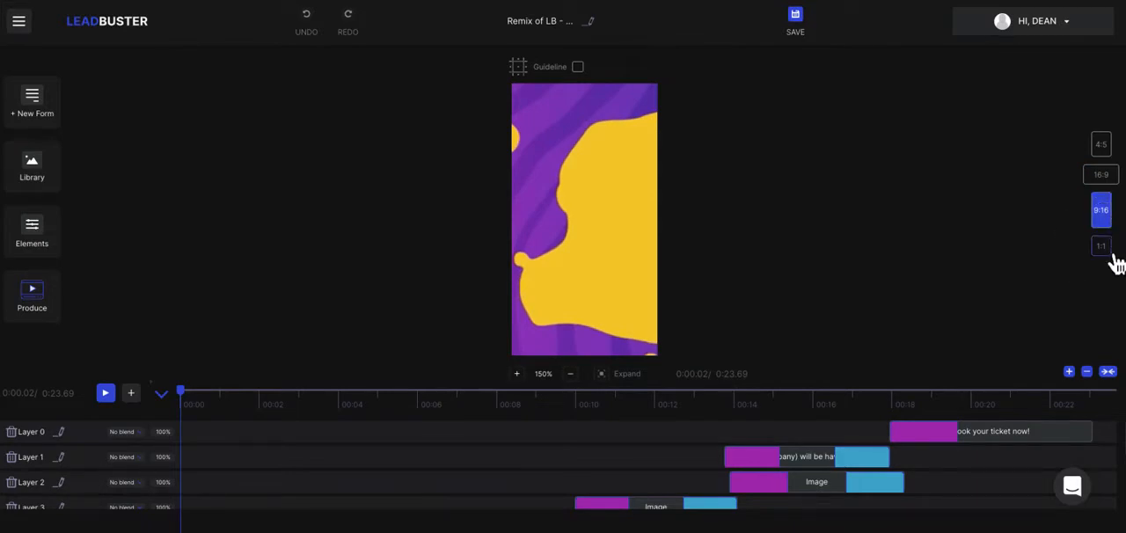
pyautogui.click(1112, 157)
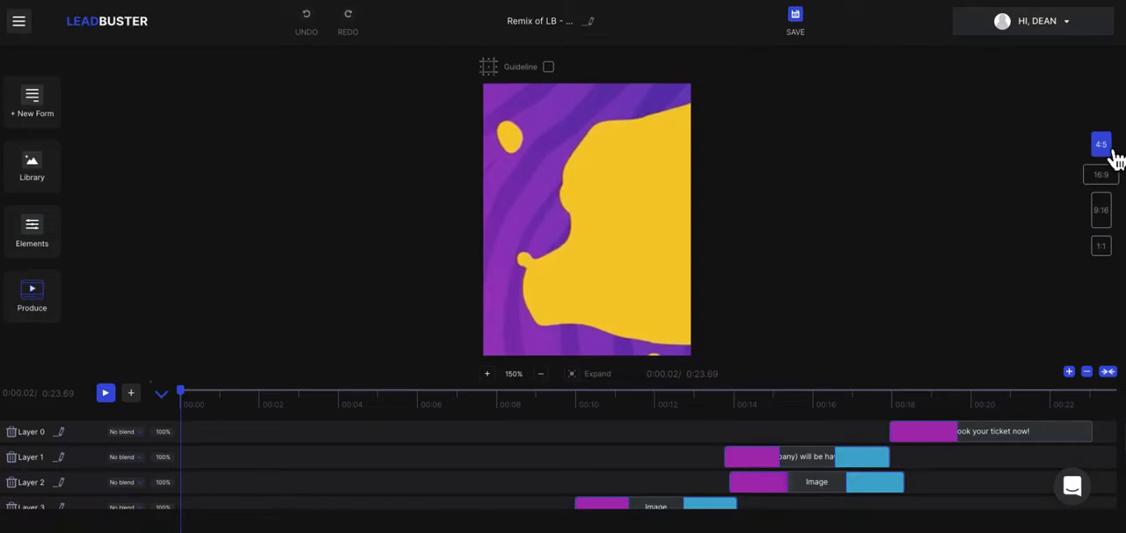
pyautogui.click(1110, 179)
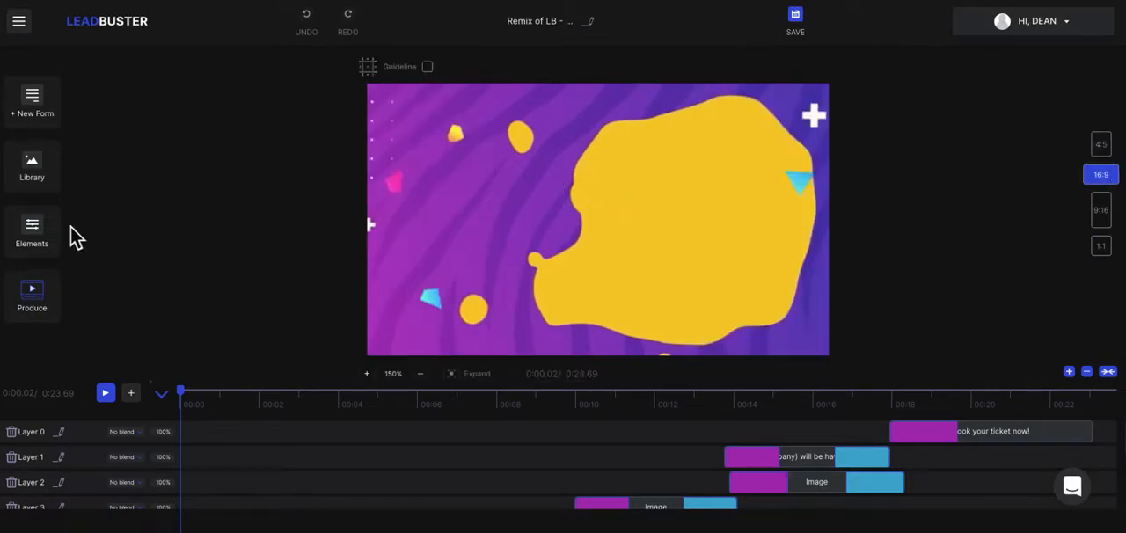
# Move the playhead to about 4.92 seconds and select the image clip on Layer 5.
pyautogui.moveTo(197, 404); pyautogui.dragTo(379, 410)
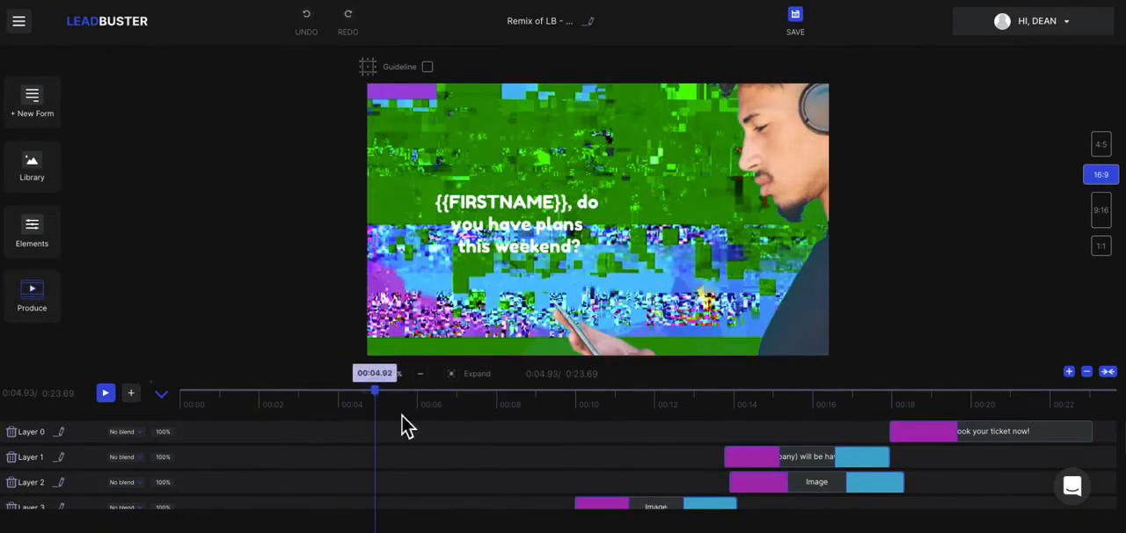
pyautogui.scroll(-3, 466, 483)
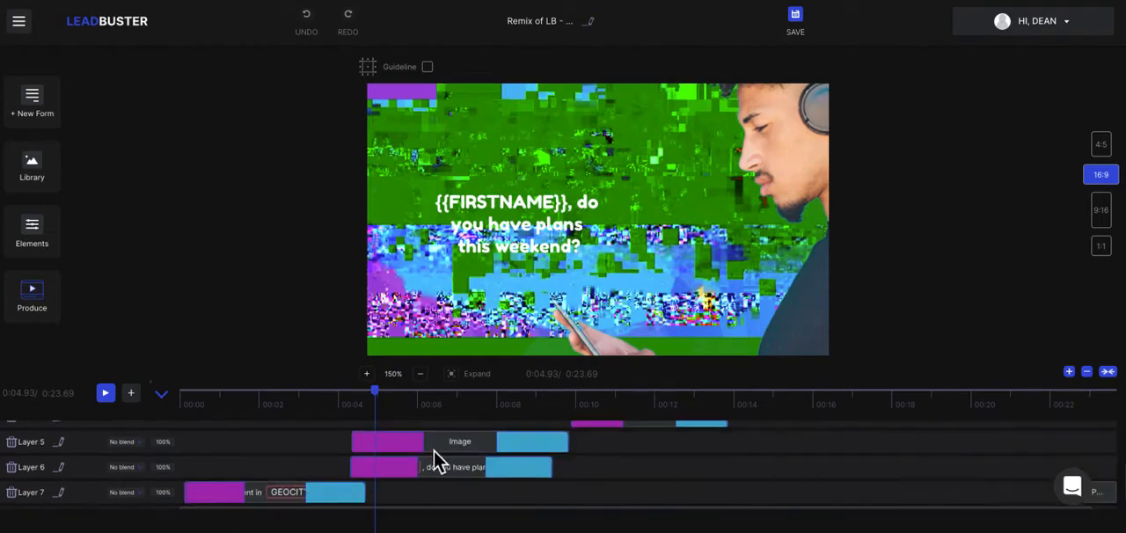
pyautogui.click(431, 449)
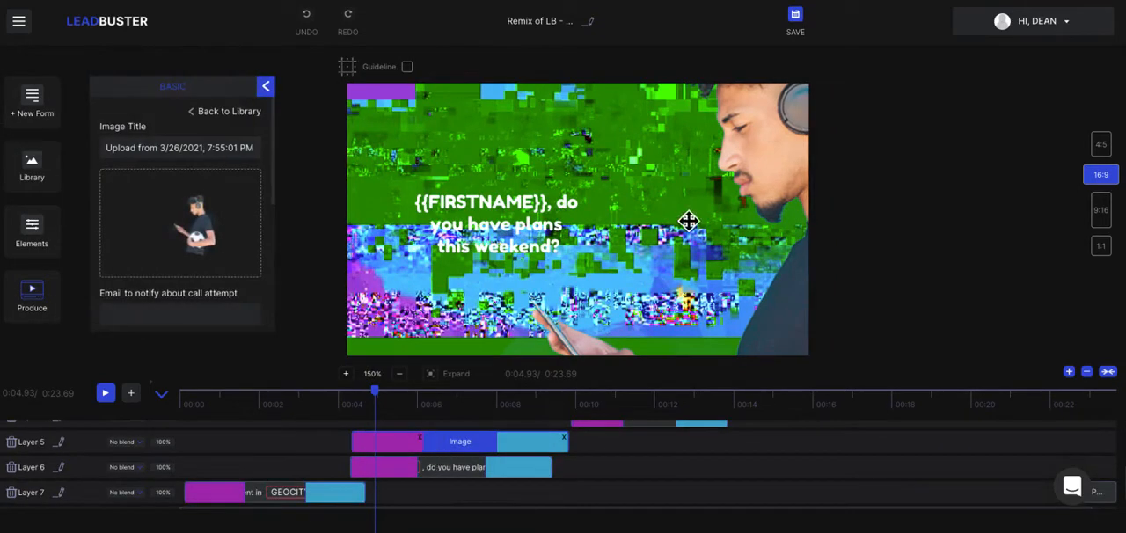
# Play the video from the start and pause it at about 5.49 seconds, where the man with headphones is fully visible.
pyautogui.moveTo(398, 399); pyautogui.dragTo(179, 401)
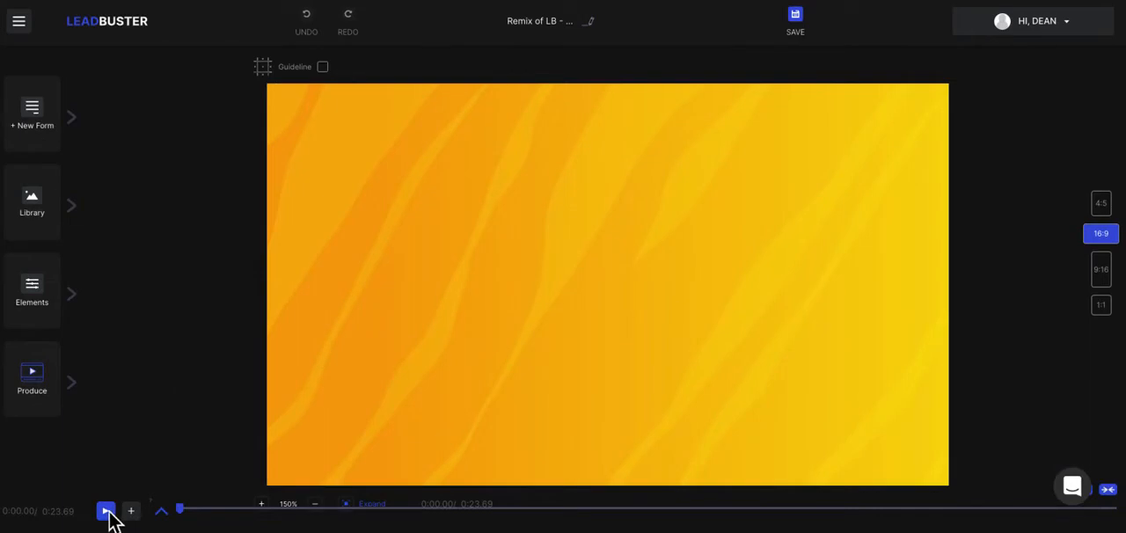
pyautogui.click(109, 515)
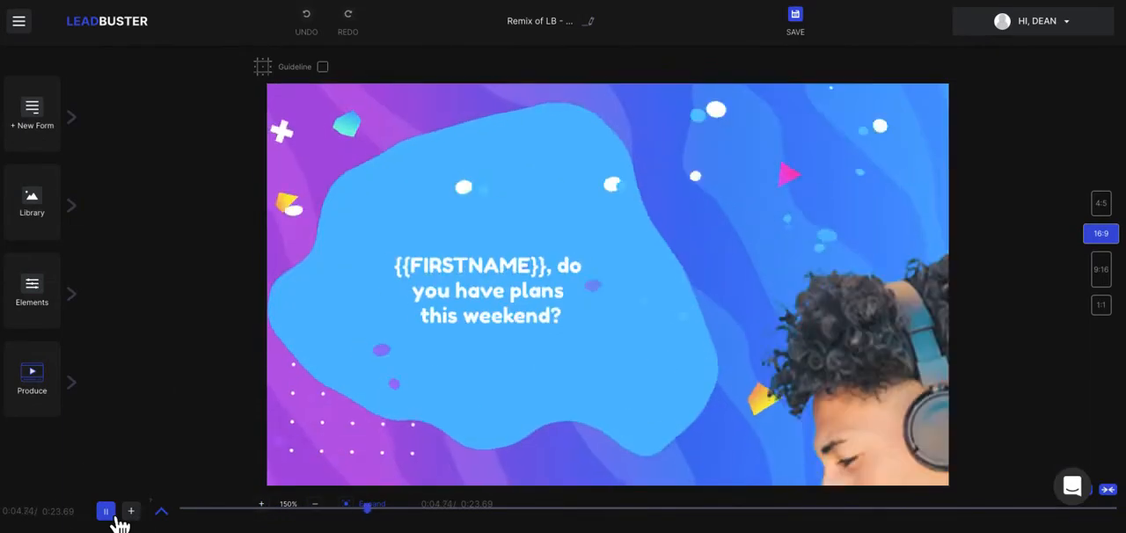
pyautogui.click(109, 515)
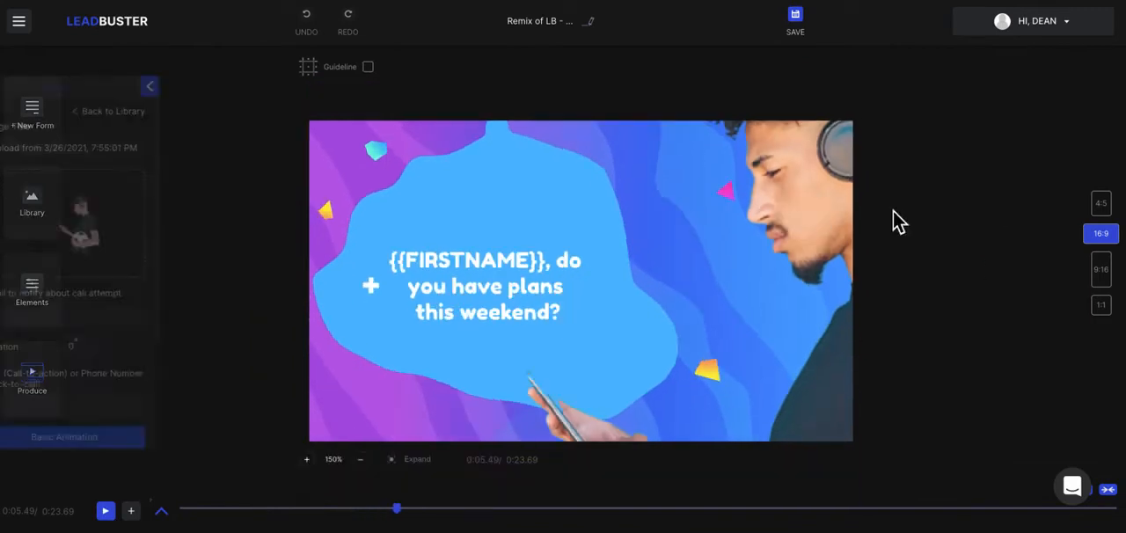
# Reposition the image of the man with headphones toward the middle of the 16:9 frame, beside the text.
pyautogui.click(897, 220)
pyautogui.moveTo(825, 212); pyautogui.dragTo(632, 375)
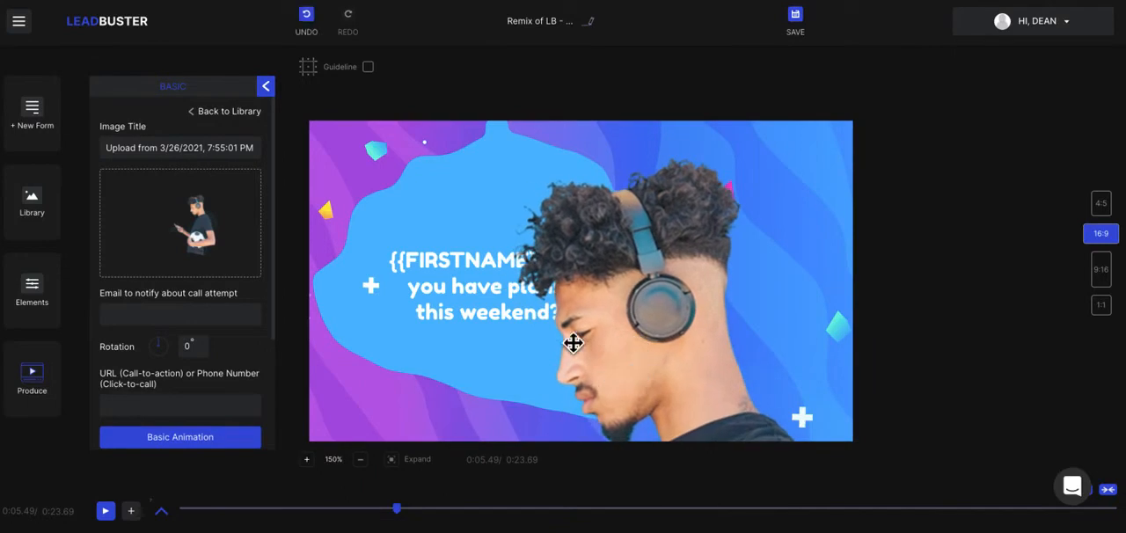
pyautogui.moveTo(425, 145); pyautogui.dragTo(548, 193)
pyautogui.moveTo(663, 327); pyautogui.dragTo(691, 258)
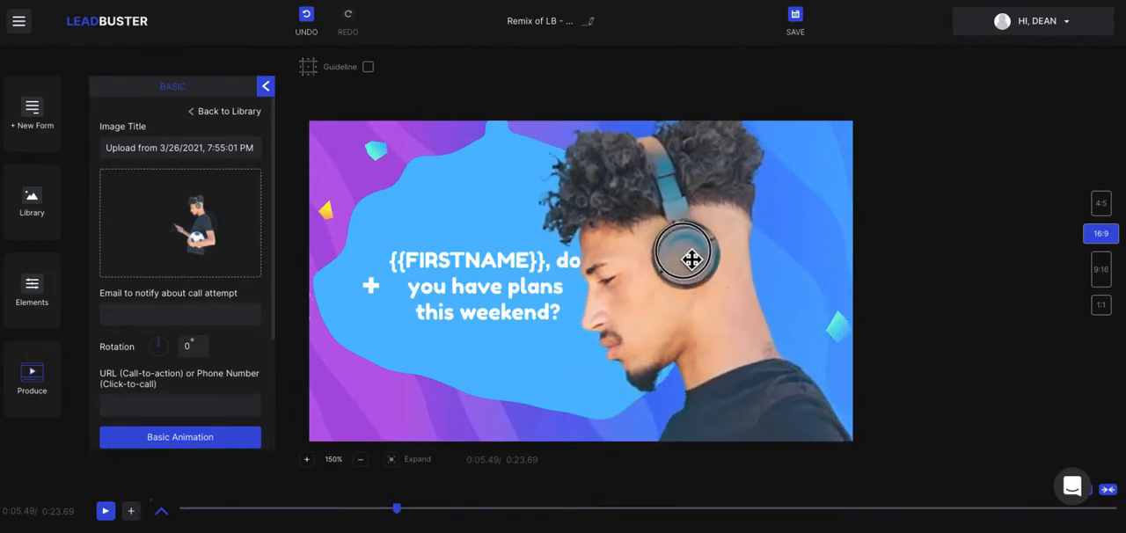
# Reposition the man's image in two formats, moving it up in 4:5 and down in 16:9.
pyautogui.click(1110, 213)
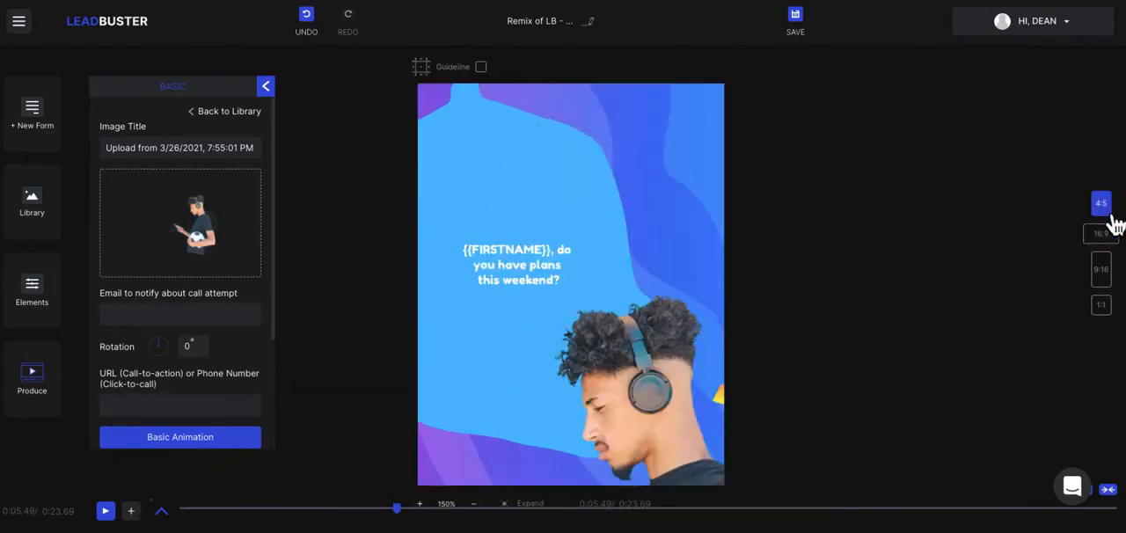
pyautogui.moveTo(633, 422); pyautogui.dragTo(565, 176)
pyautogui.click(1109, 239)
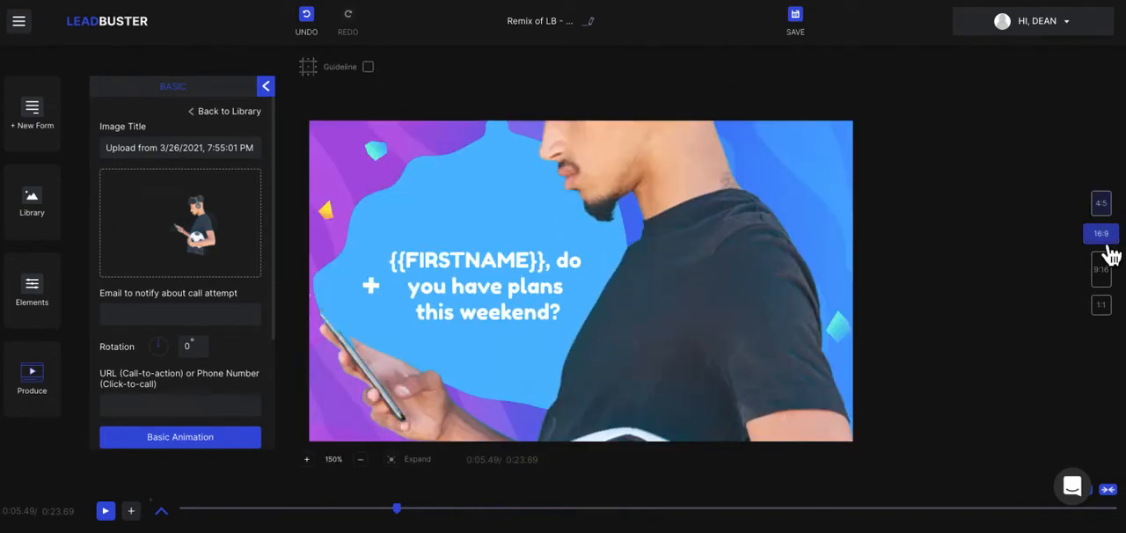
pyautogui.moveTo(645, 299); pyautogui.dragTo(712, 471)
# Reposition the man's image in two more formats, moving it up in 9:16 and slightly down and right in 1:1.
pyautogui.click(1107, 278)
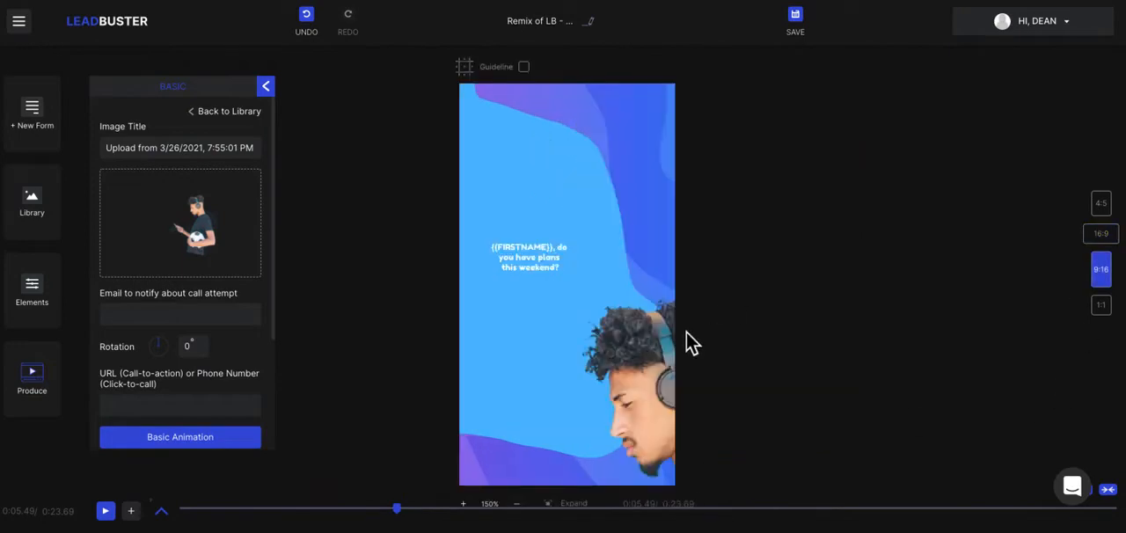
pyautogui.moveTo(643, 389); pyautogui.dragTo(597, 181)
pyautogui.click(1104, 308)
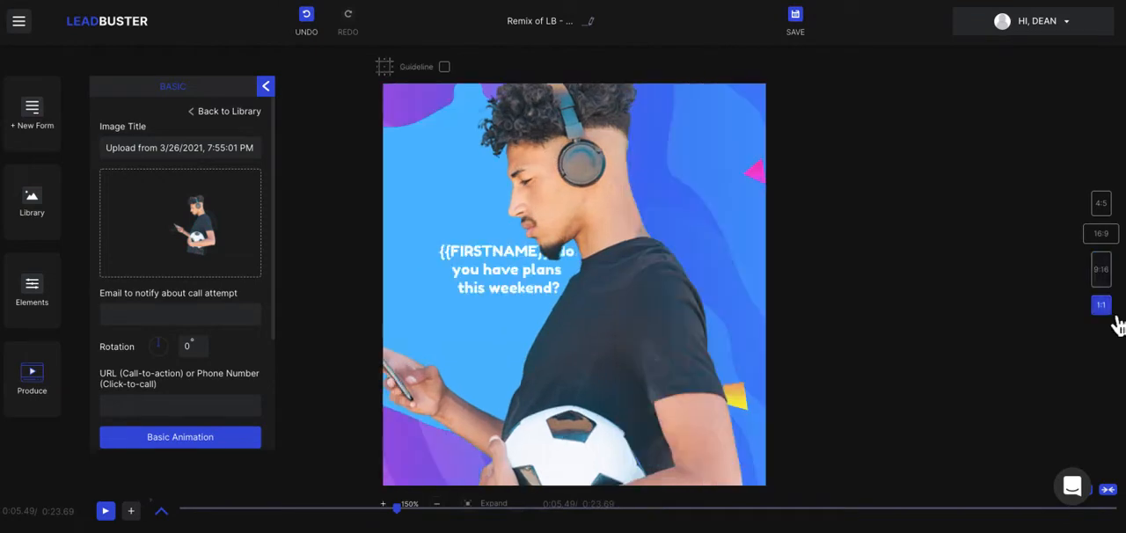
pyautogui.moveTo(608, 320); pyautogui.dragTo(658, 355)
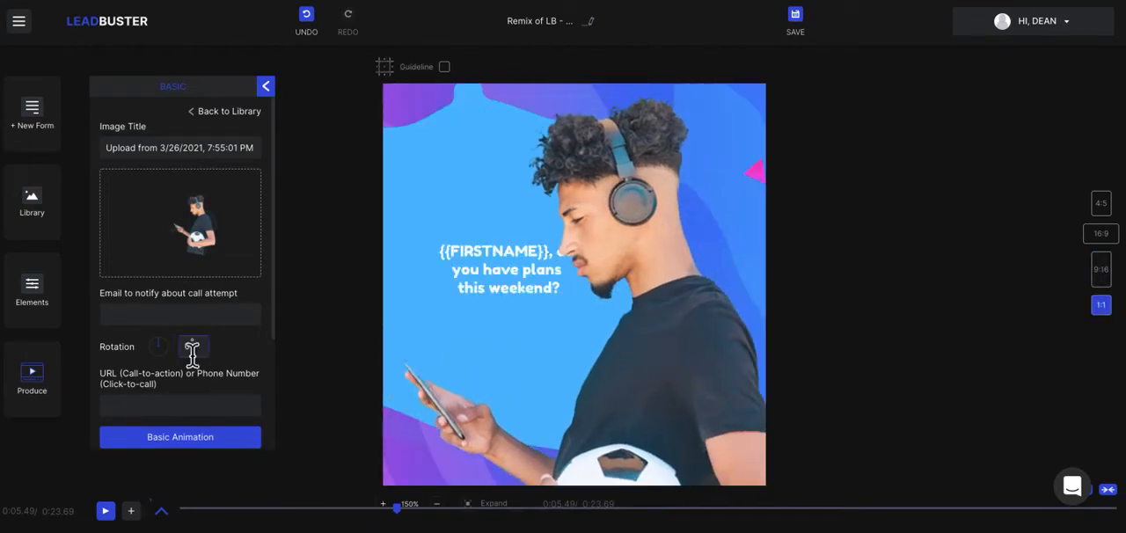
# Add a fade-in entrance effect to the man's image from the basic animations and close the animation list.
pyautogui.scroll(-3, 174, 392)
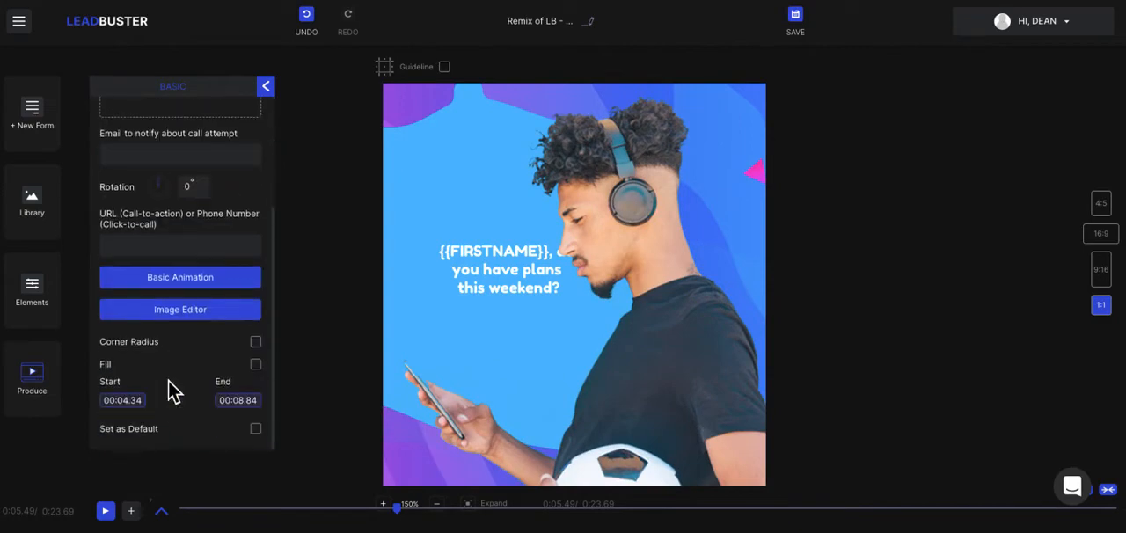
pyautogui.click(188, 291)
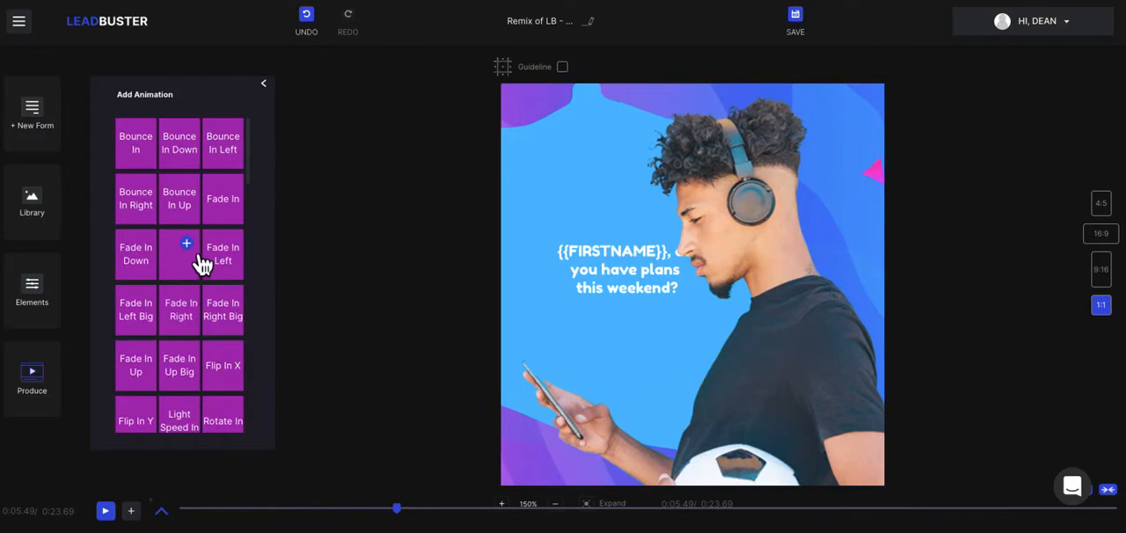
pyautogui.click(200, 262)
pyautogui.click(249, 260)
pyautogui.click(245, 308)
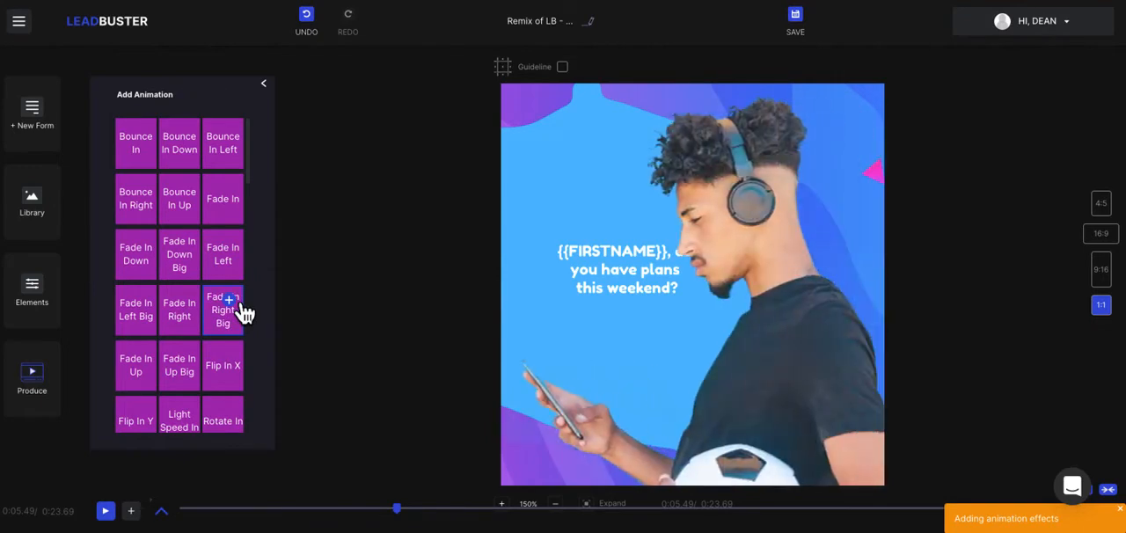
pyautogui.click(270, 90)
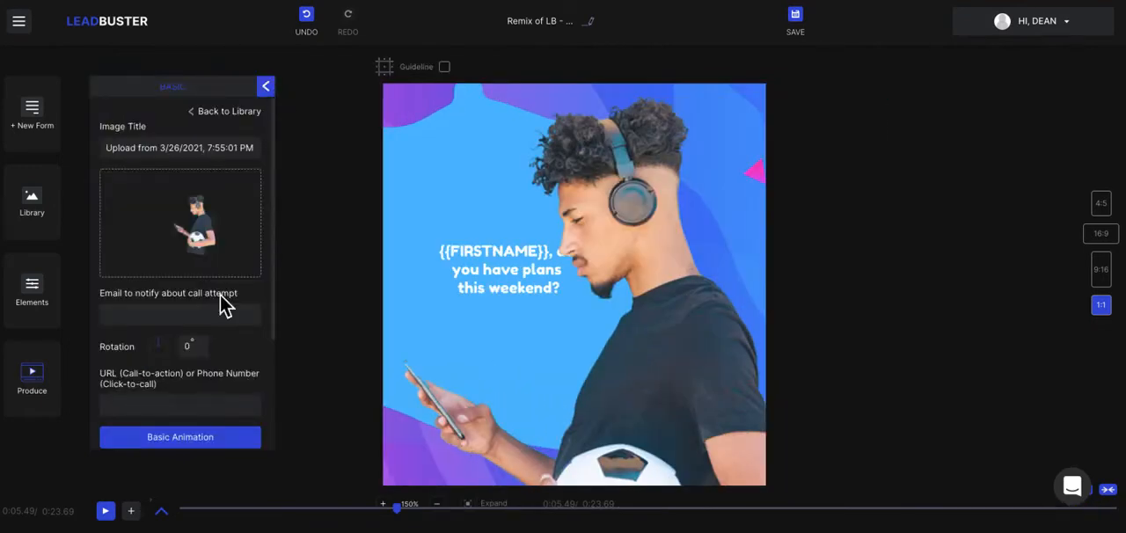
# Review the image's remaining settings, including its start and end times, and the layer timeline, and collapse both.
pyautogui.scroll(-2, 220, 294)
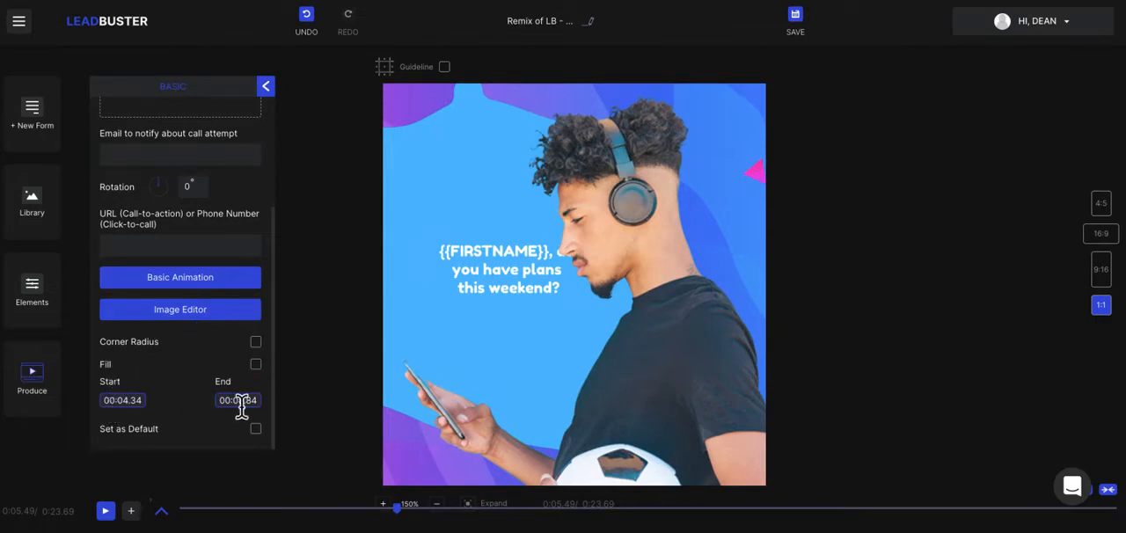
pyautogui.scroll(3, 176, 297)
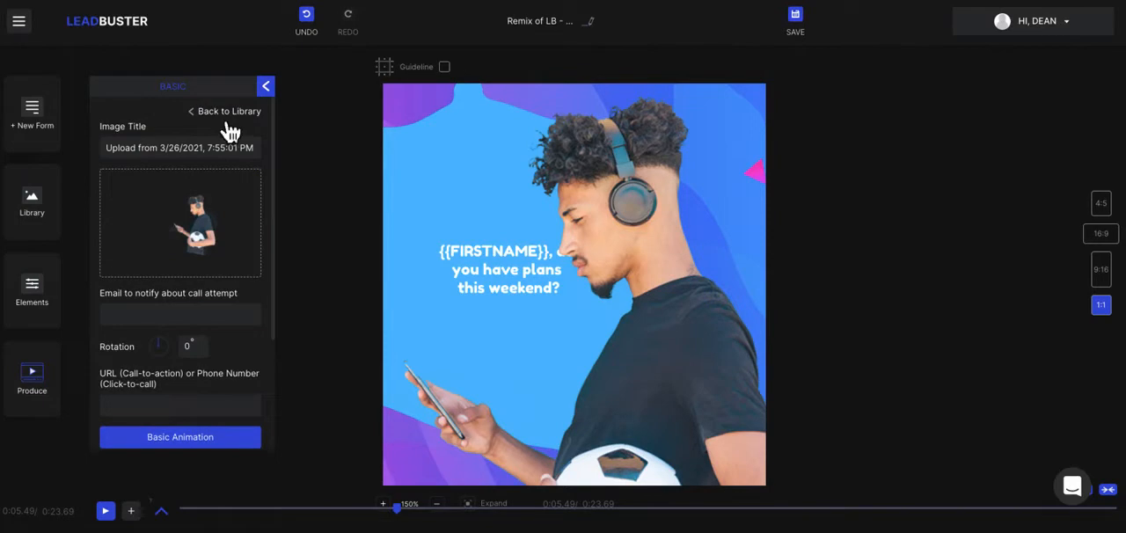
pyautogui.click(266, 87)
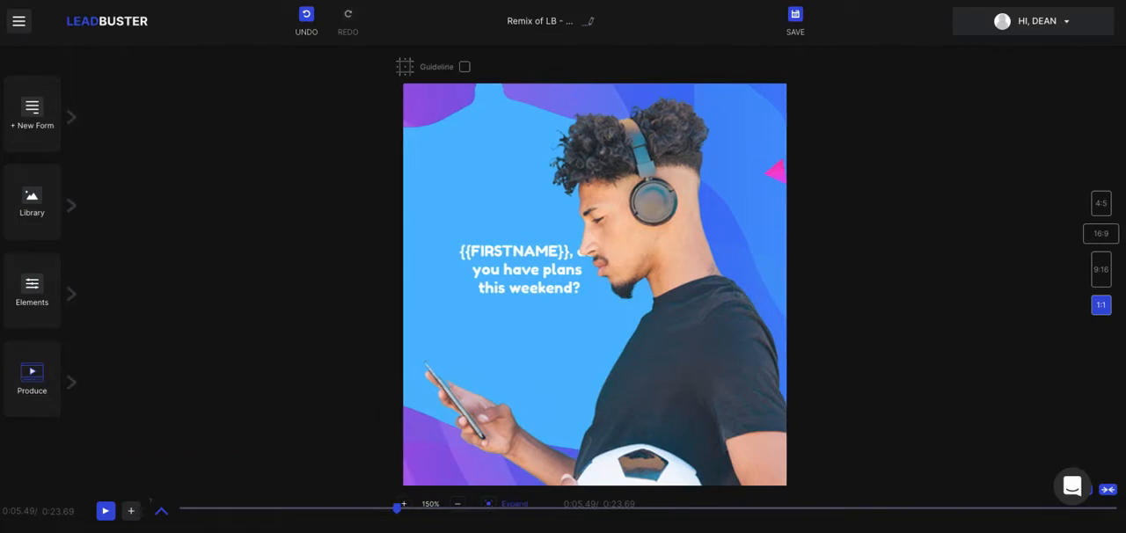
pyautogui.click(163, 513)
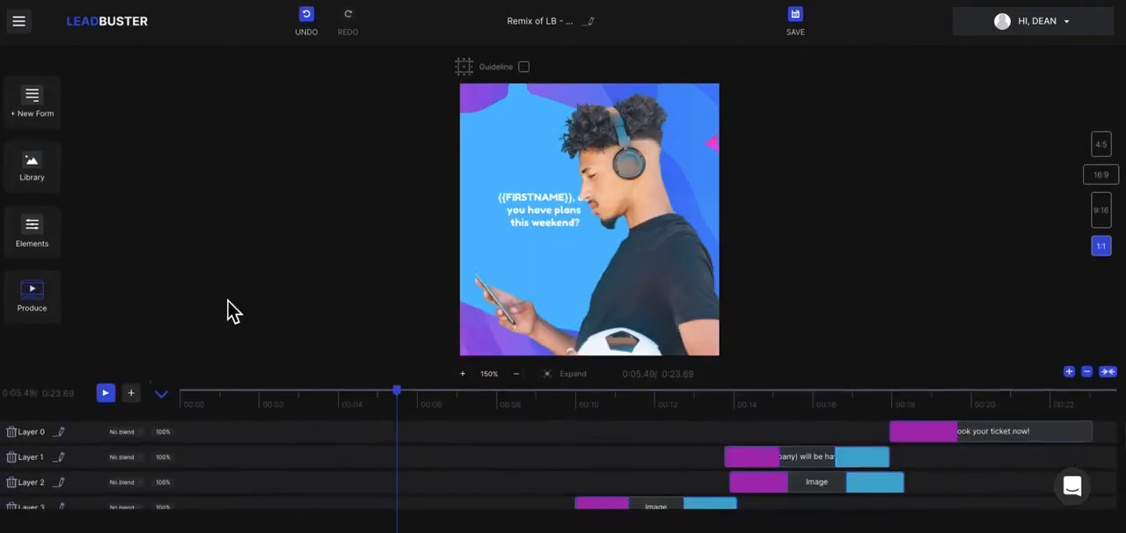
pyautogui.click(163, 394)
# Add a custom lead form over the video, browse the media offered for its background image and close the media library.
pyautogui.click(55, 144)
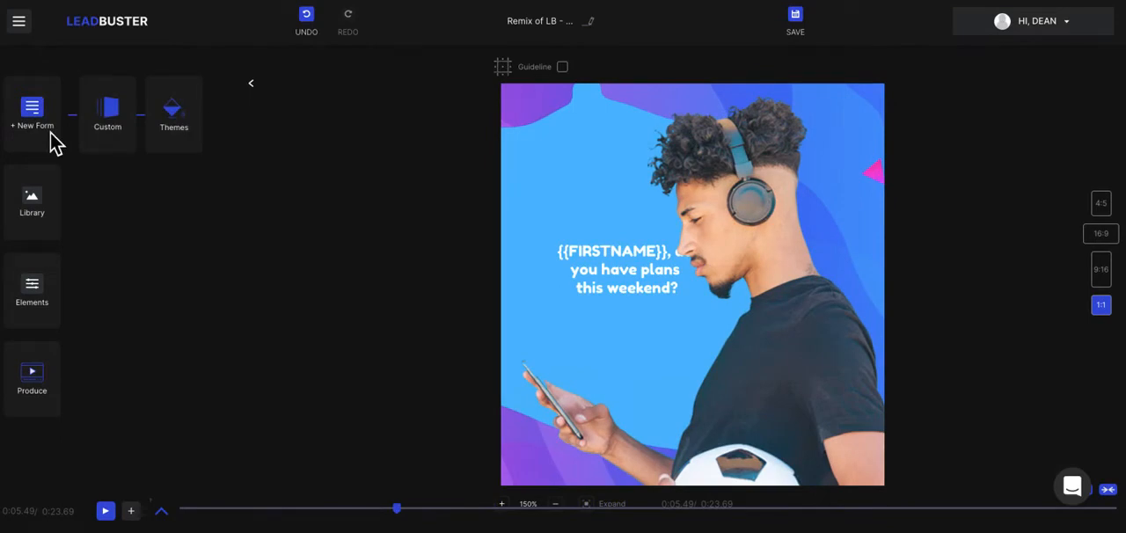
pyautogui.click(119, 127)
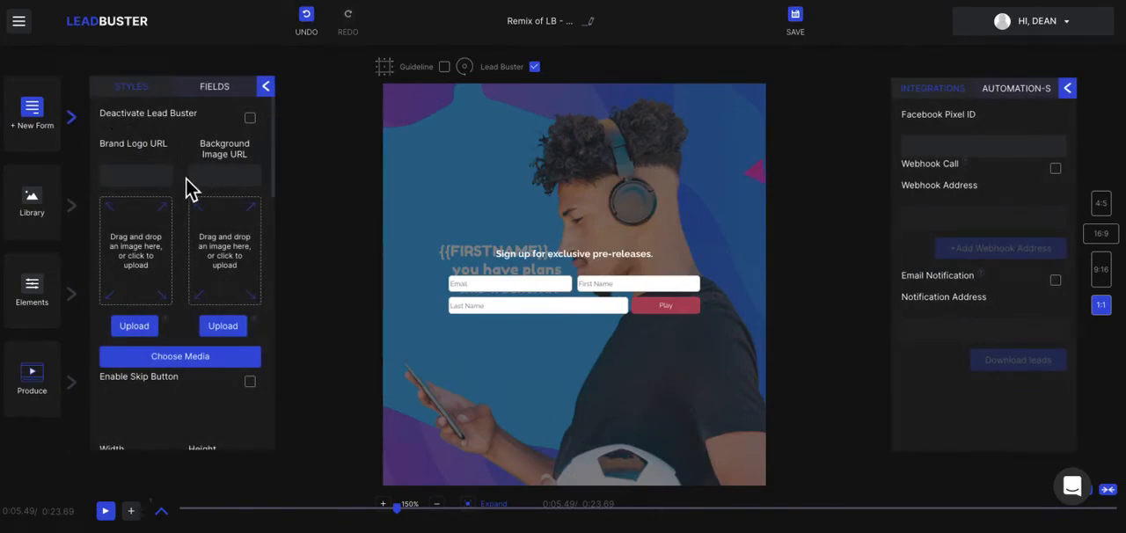
pyautogui.scroll(-1, 185, 180)
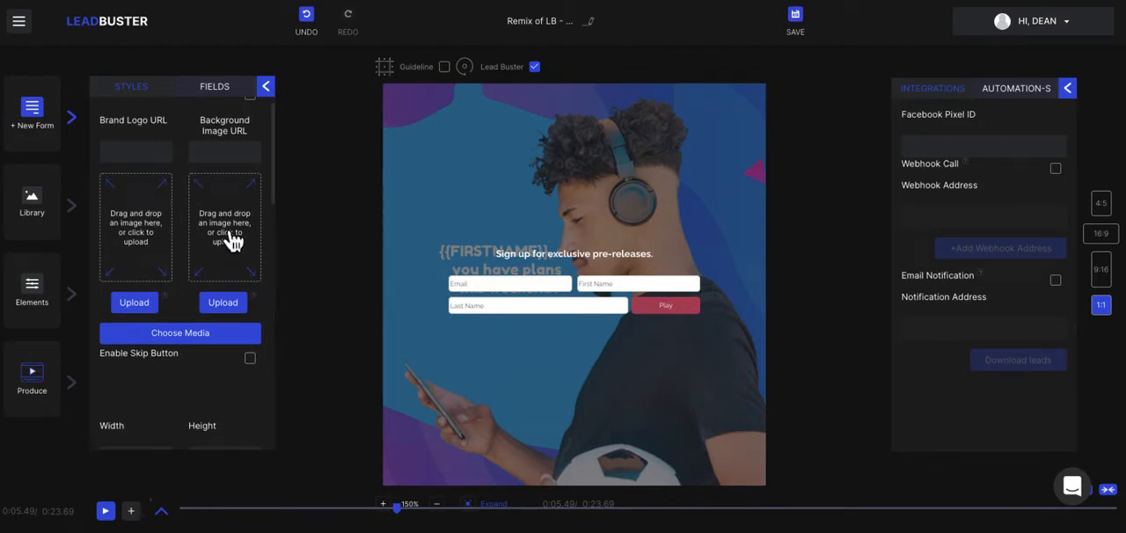
pyautogui.scroll(-1, 239, 254)
pyautogui.scroll(-3, 242, 257)
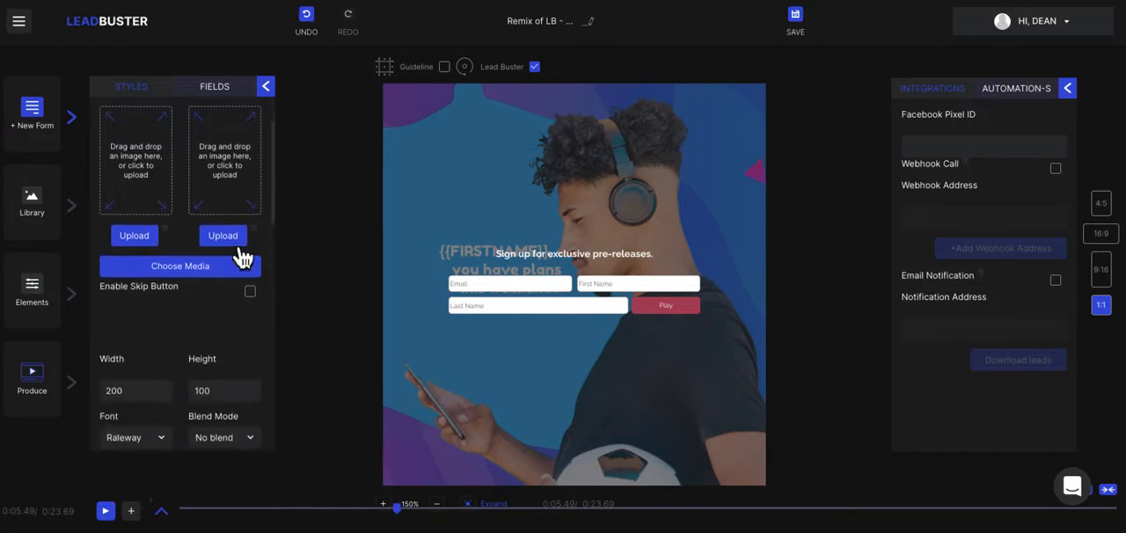
pyautogui.click(186, 262)
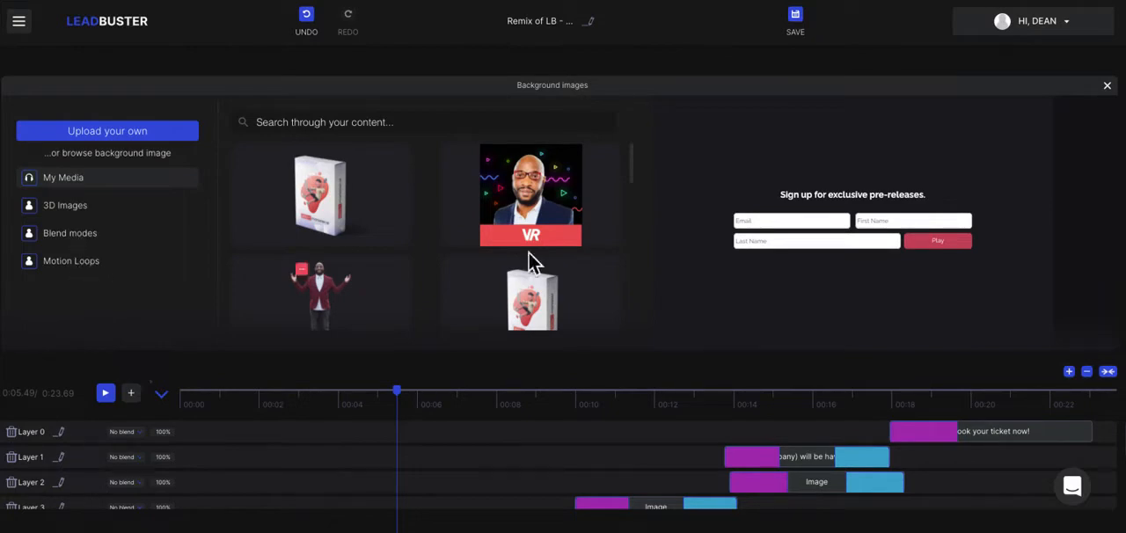
pyautogui.click(1107, 85)
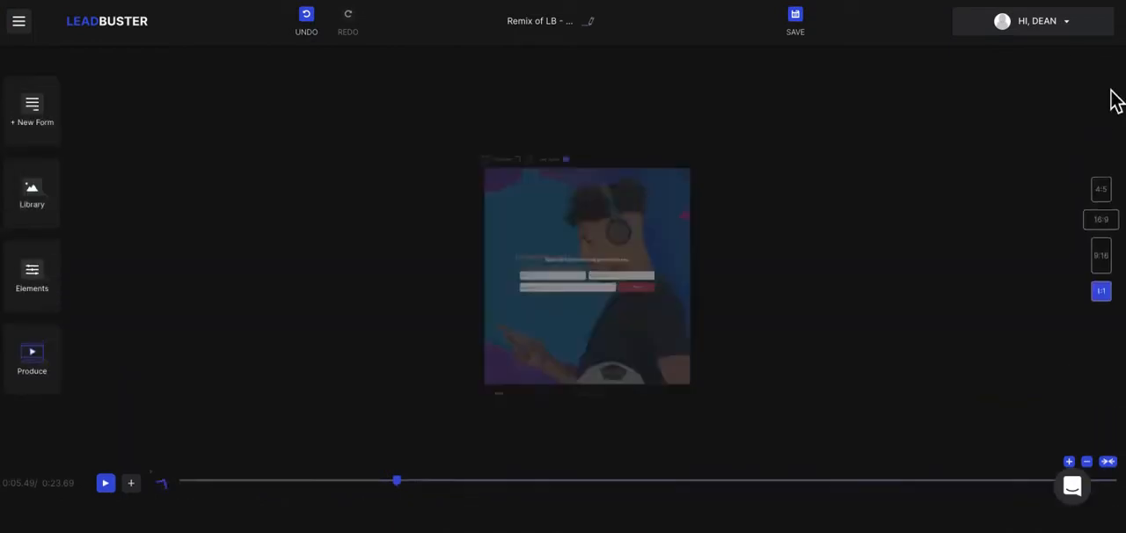
# Reopen the custom form's style settings at the size, font and blend options.
pyautogui.click(82, 132)
pyautogui.click(123, 128)
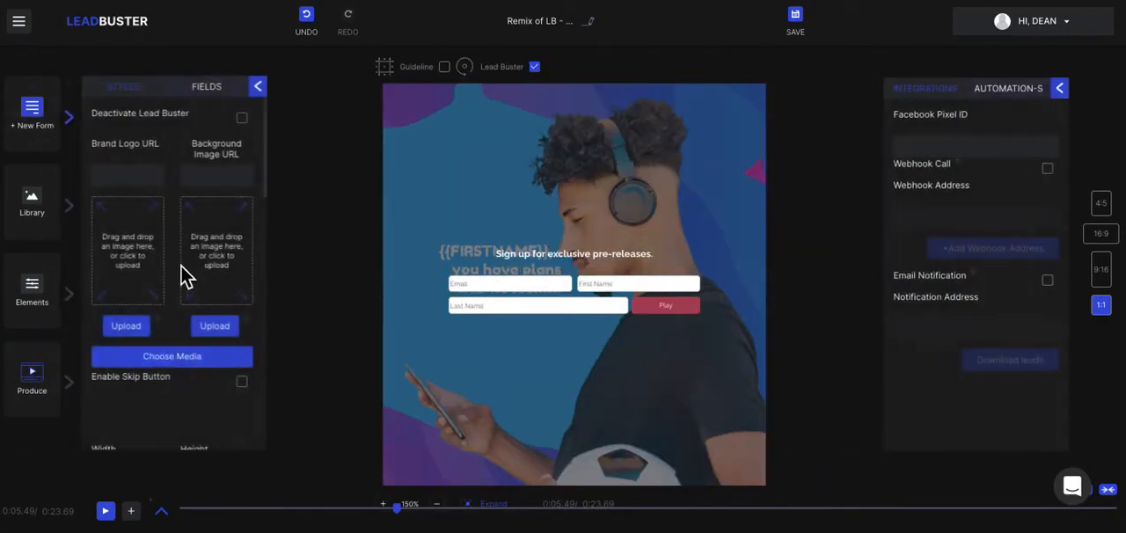
pyautogui.scroll(-3, 185, 273)
pyautogui.scroll(-1, 181, 268)
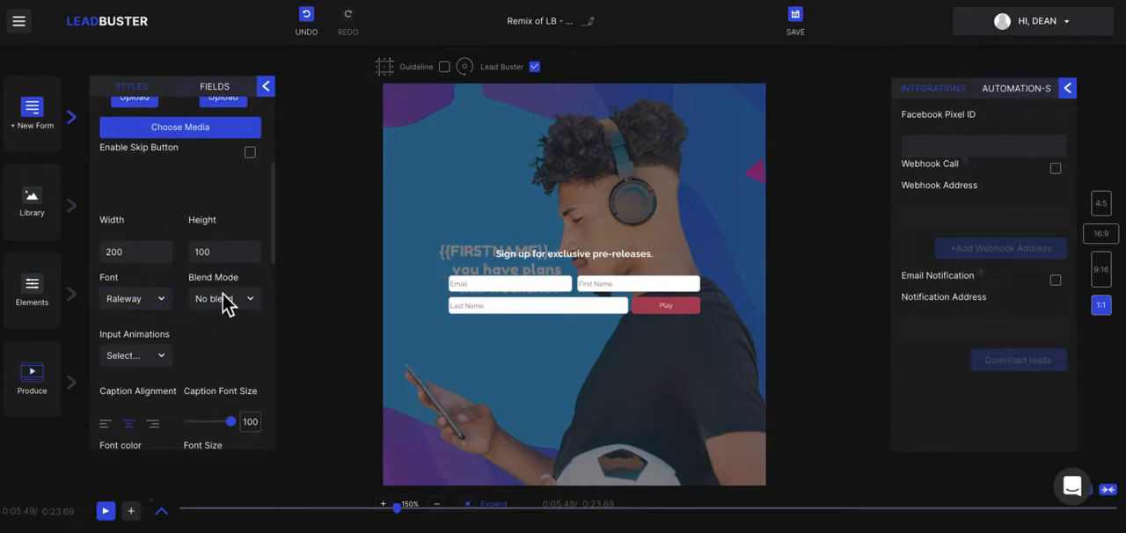
# Try a width of 100 in the form's style settings and restore it to 200.
pyautogui.click(111, 252)
pyautogui.click(135, 252)
pyautogui.moveTo(135, 252); pyautogui.dragTo(109, 254)
pyautogui.write('100')
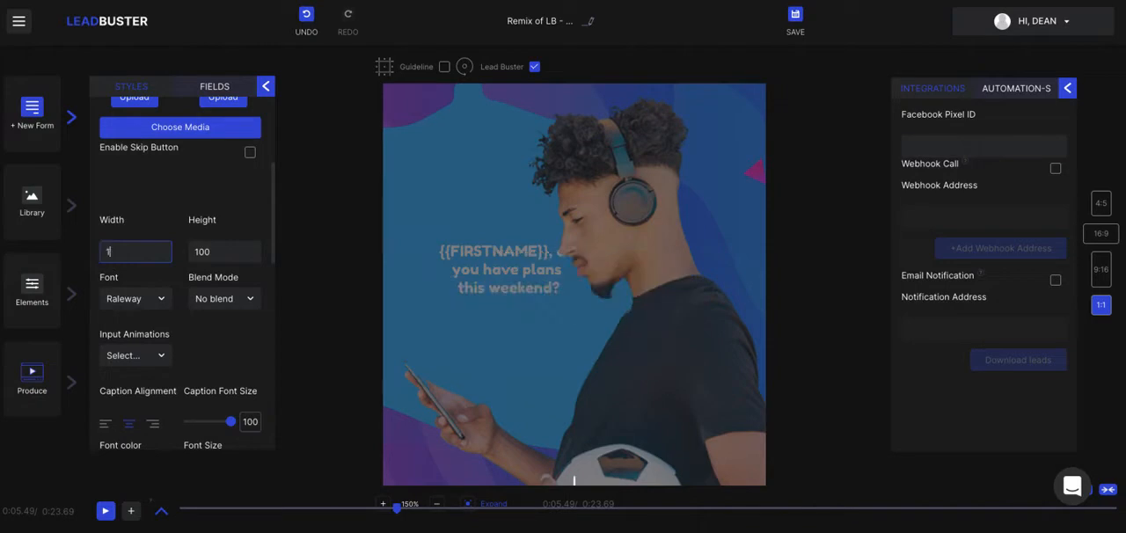
pyautogui.press('BackSpace')
pyautogui.press('BackSpace')
pyautogui.press('BackSpace')
pyautogui.write('200')
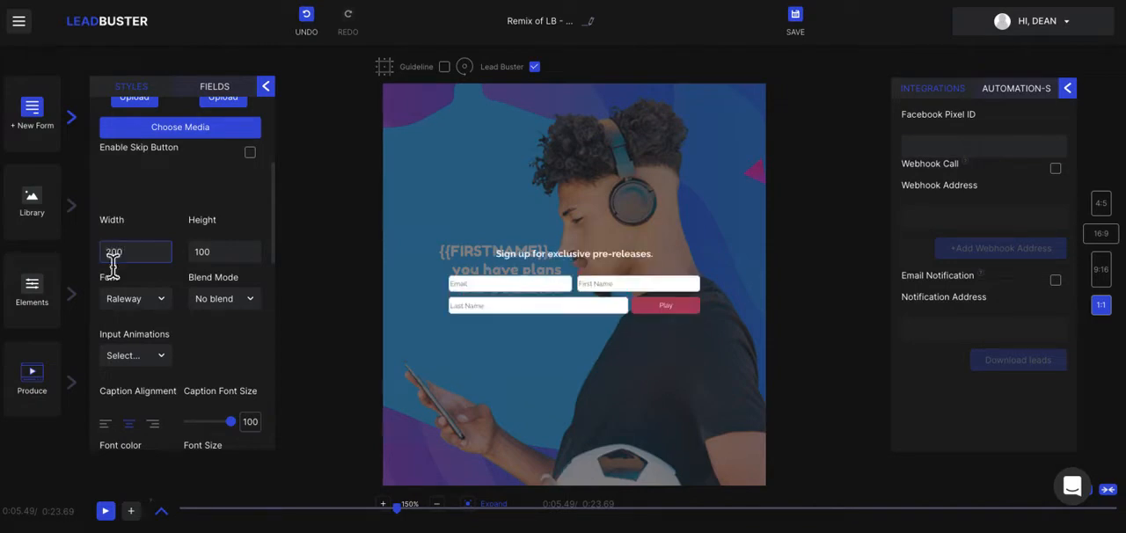
# Look through the fonts and blend modes available for the form, closing both lists.
pyautogui.click(132, 300)
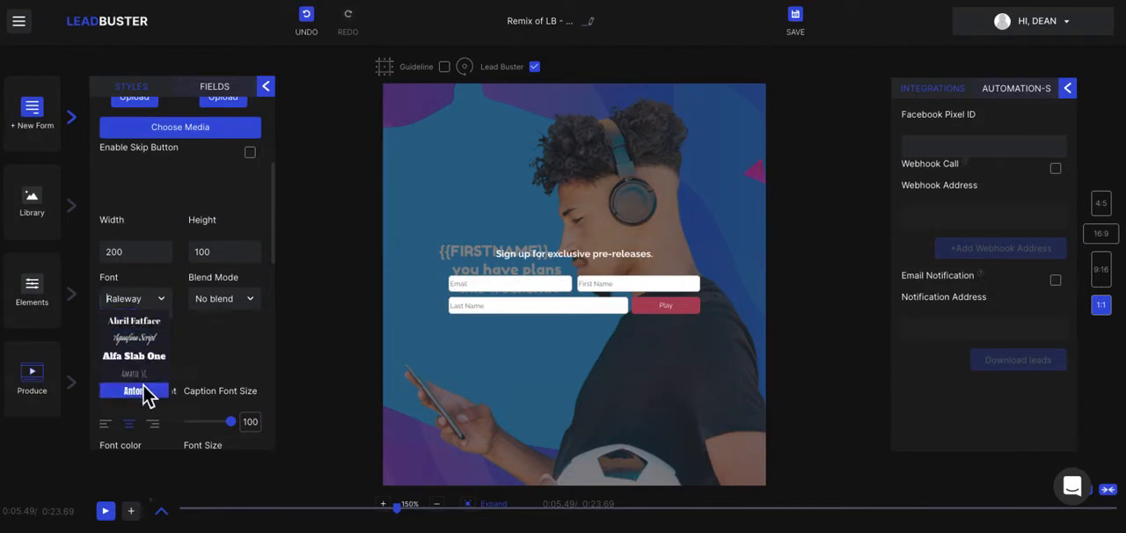
pyautogui.click(239, 356)
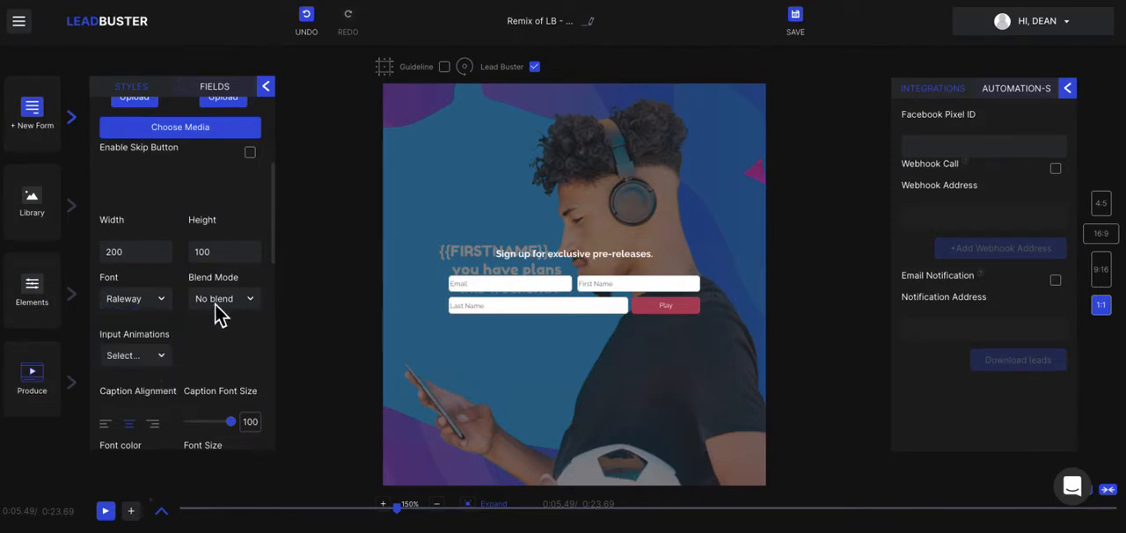
pyautogui.click(218, 303)
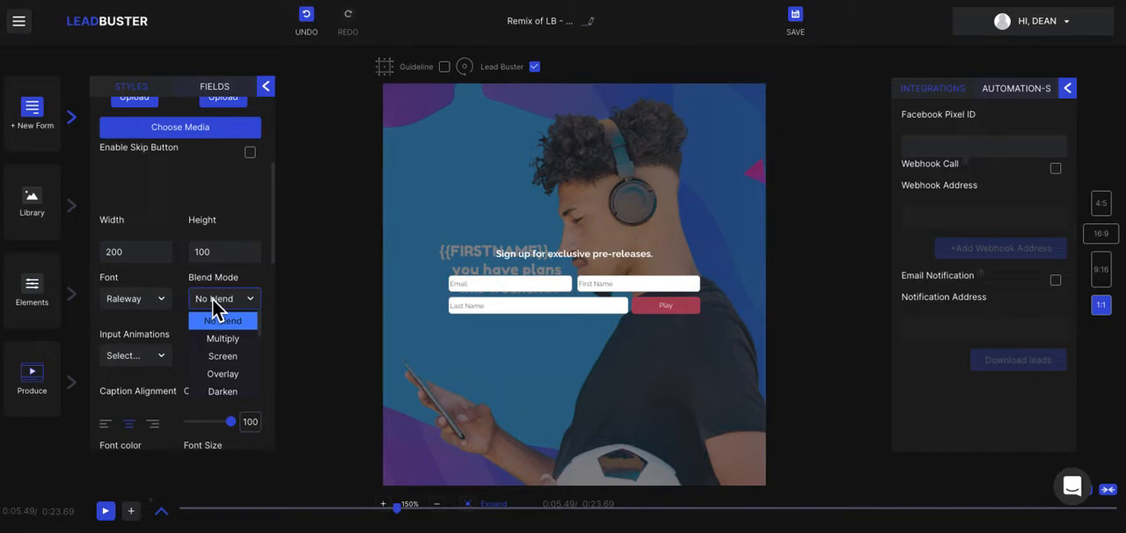
pyautogui.click(159, 278)
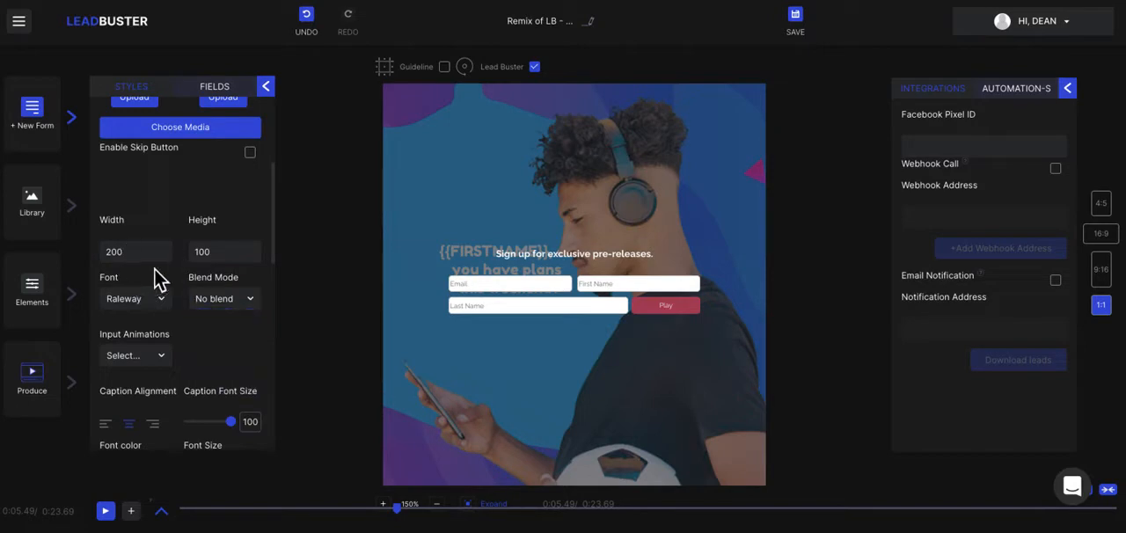
# Set the form's input animation to Running text and reduce the caption font size to 92.
pyautogui.click(166, 361)
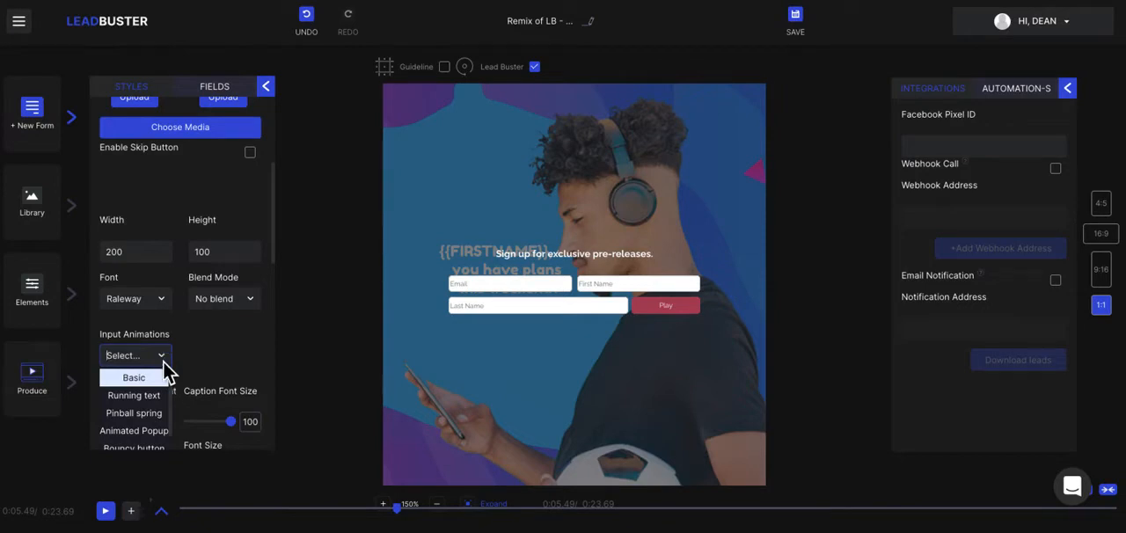
pyautogui.click(151, 396)
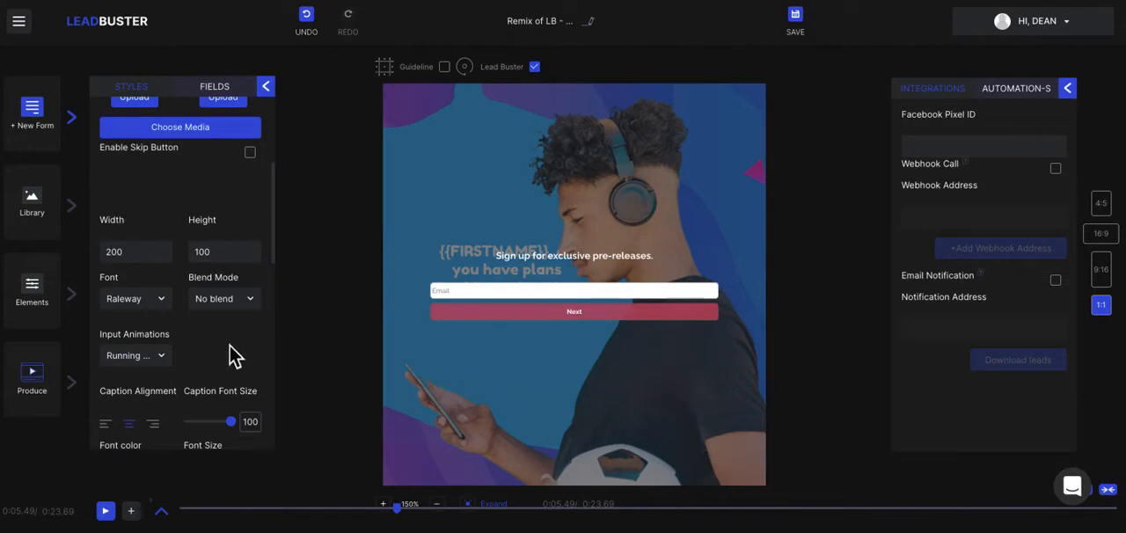
pyautogui.scroll(-3, 181, 349)
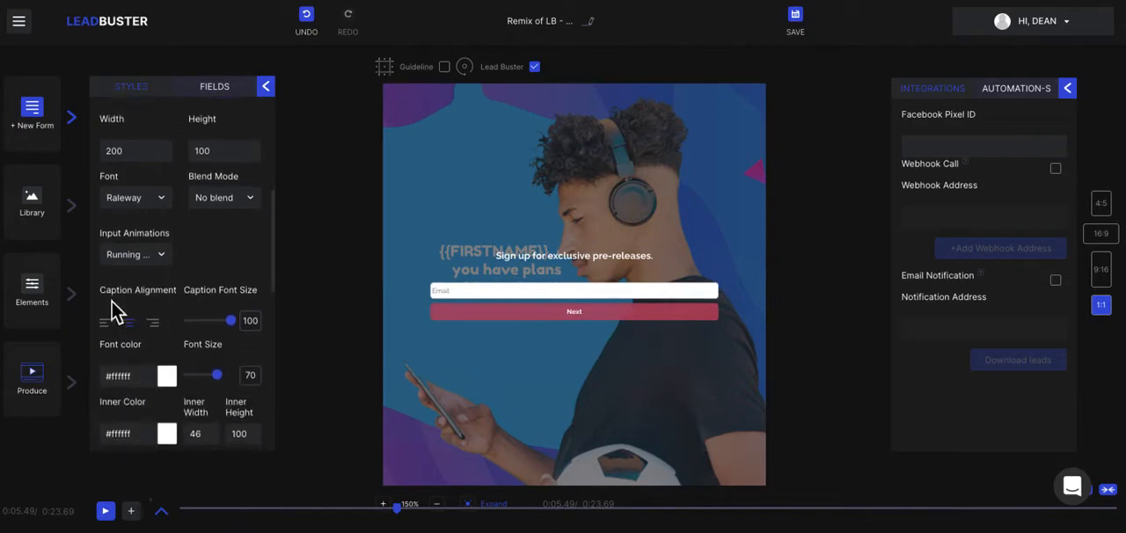
pyautogui.moveTo(247, 342)
pyautogui.mouseDown()
pyautogui.moveTo(212, 340)
pyautogui.moveTo(238, 343)
pyautogui.mouseUp()
# Review the form's color and button style settings and look through the effects in its form animation library.
pyautogui.scroll(-3, 239, 342)
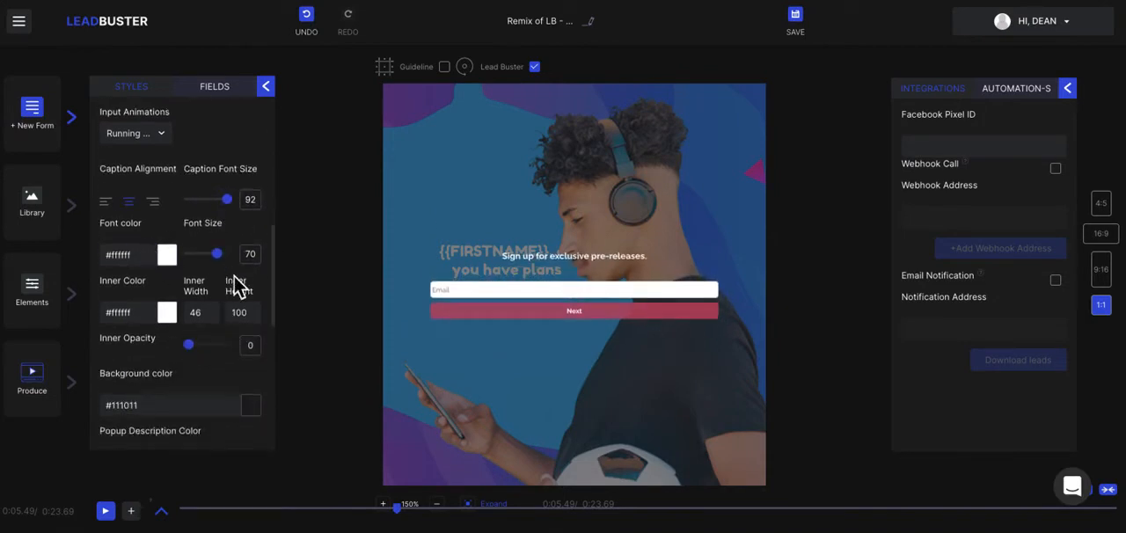
pyautogui.scroll(-2, 218, 312)
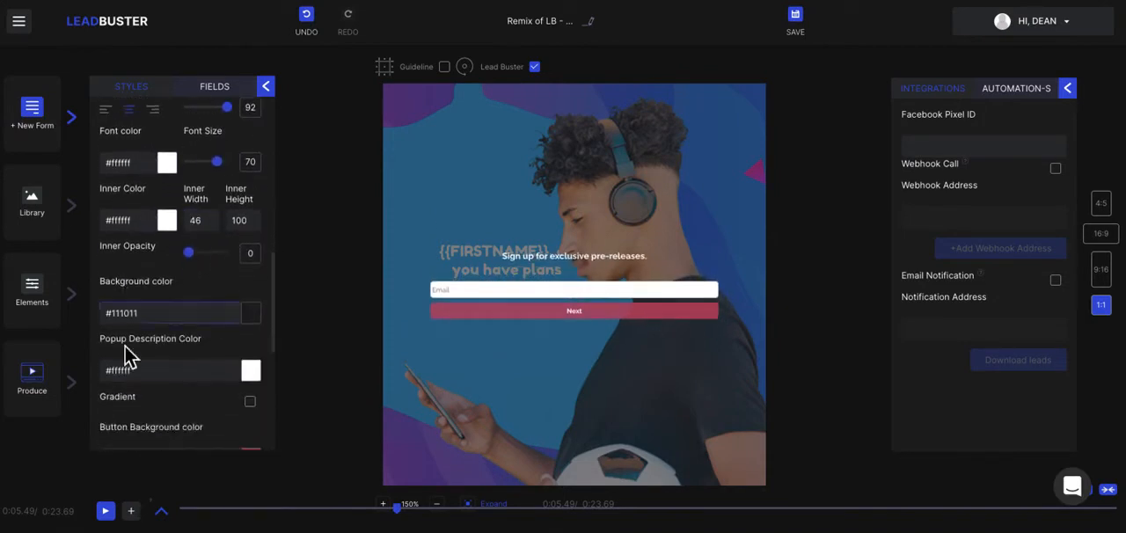
pyautogui.scroll(-2, 214, 360)
pyautogui.scroll(-2, 213, 361)
pyautogui.scroll(-5, 209, 357)
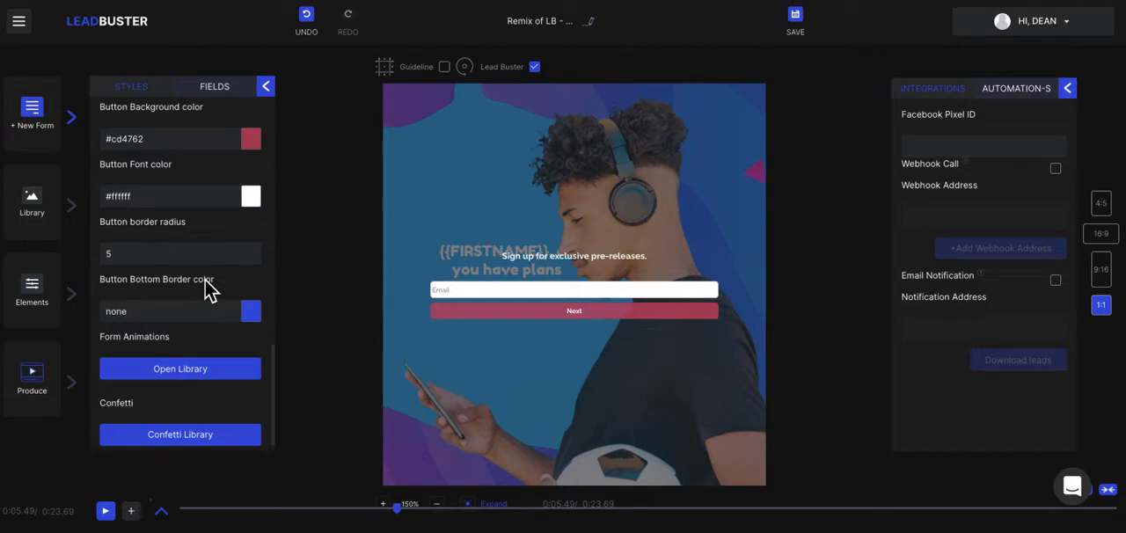
pyautogui.click(209, 372)
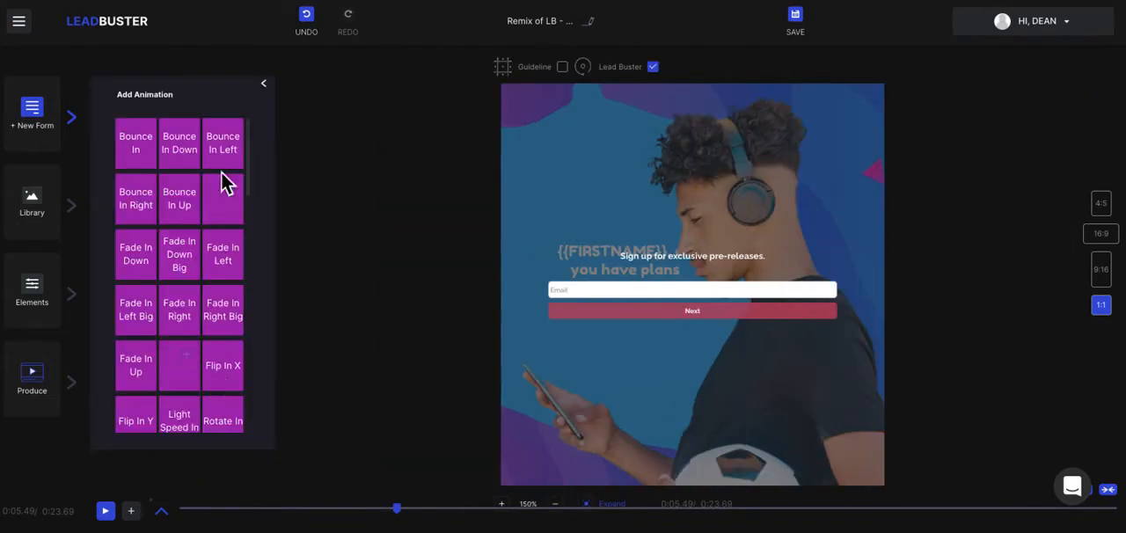
pyautogui.scroll(-10, 211, 377)
pyautogui.scroll(-4, 211, 377)
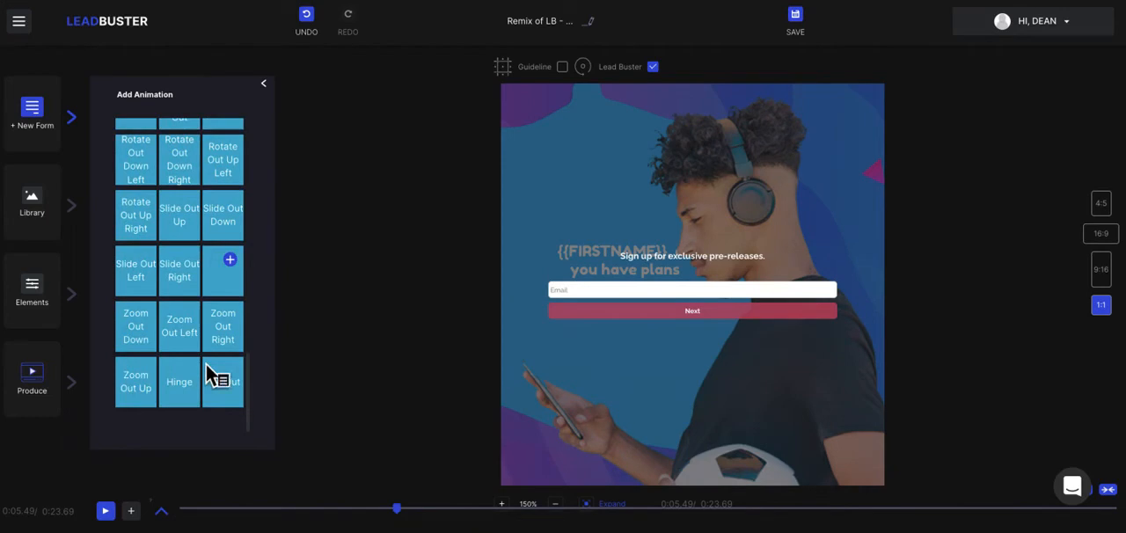
pyautogui.scroll(6, 210, 372)
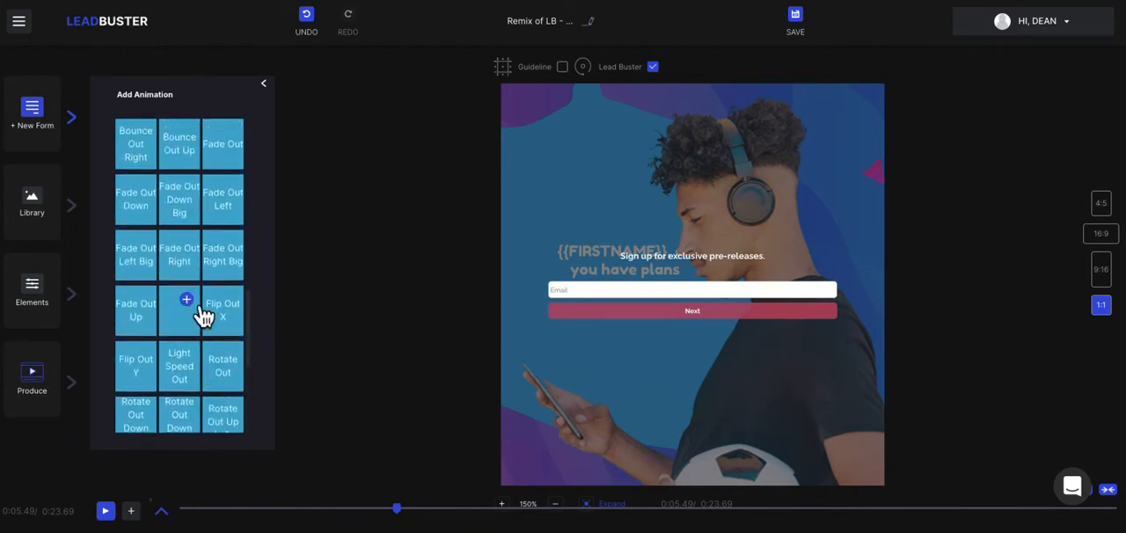
# Apply the Fade Out Up Big, Flip Out X, Fade Out Up and Flip Out Y effects, move the playhead to 3.41 seconds and close the list.
pyautogui.click(201, 316)
pyautogui.click(239, 312)
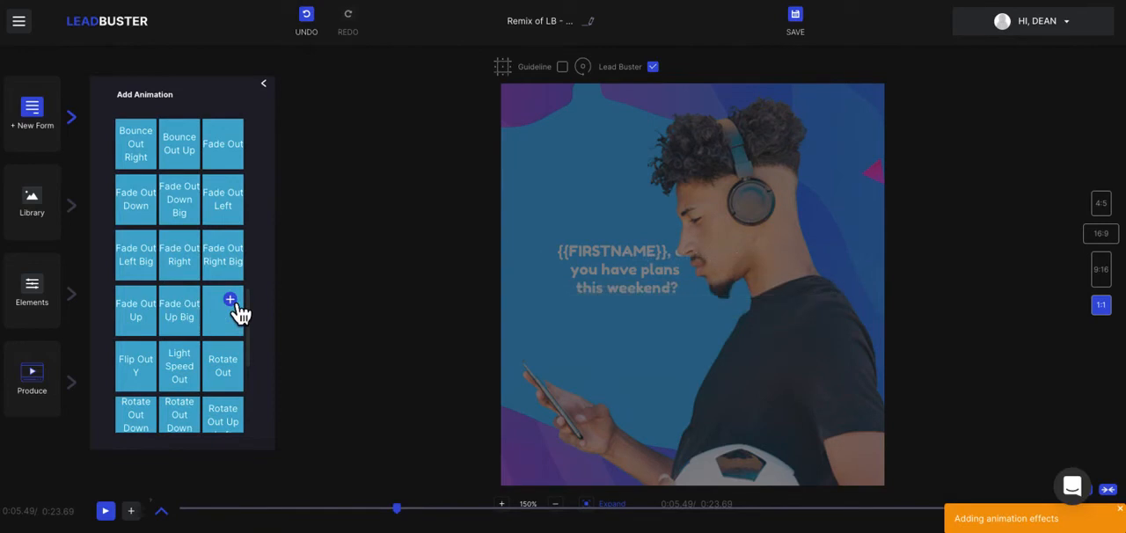
pyautogui.click(150, 310)
pyautogui.click(151, 368)
pyautogui.moveTo(407, 515); pyautogui.dragTo(314, 509)
pyautogui.click(266, 85)
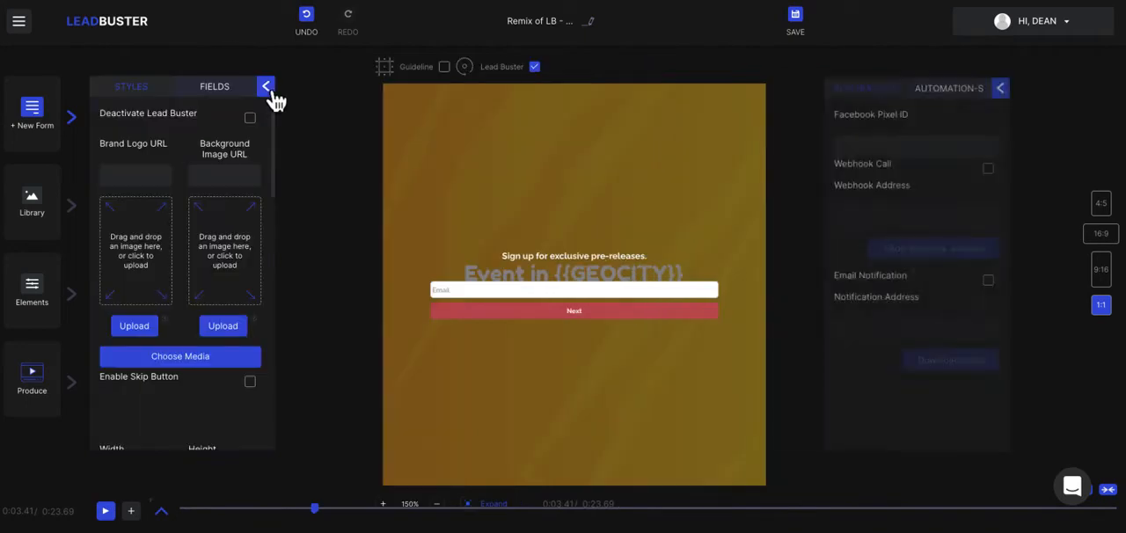
# Add the Animation 24 confetti effect to the form from the confetti library.
pyautogui.scroll(-5, 181, 344)
pyautogui.scroll(-5, 181, 350)
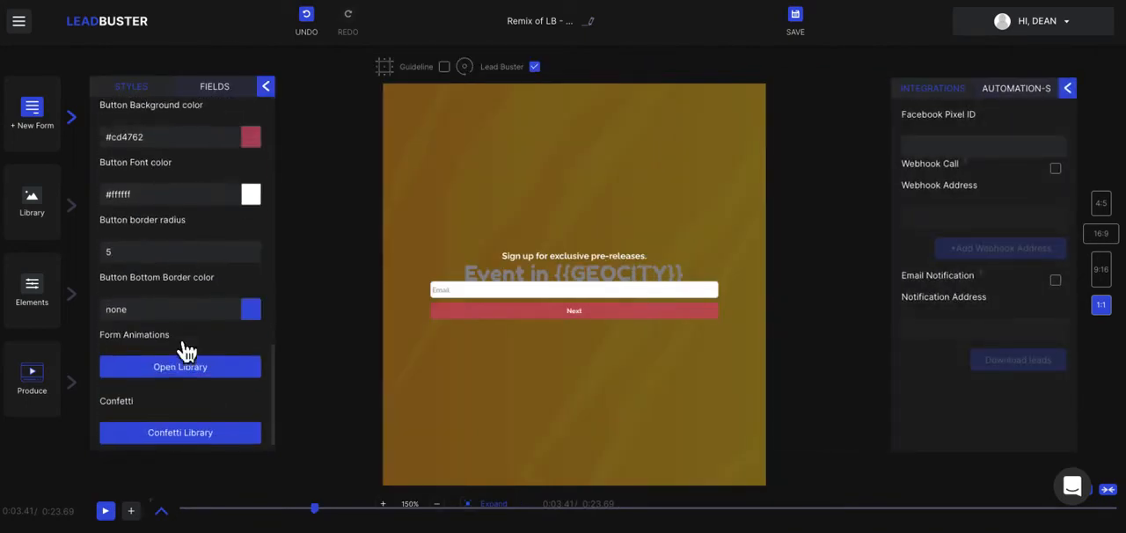
pyautogui.click(180, 420)
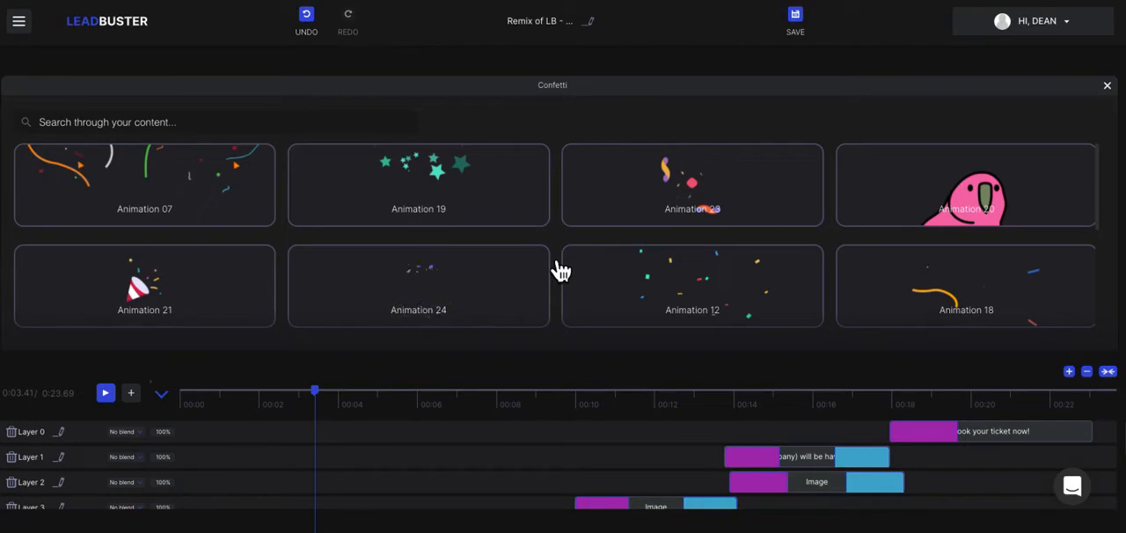
pyautogui.click(501, 278)
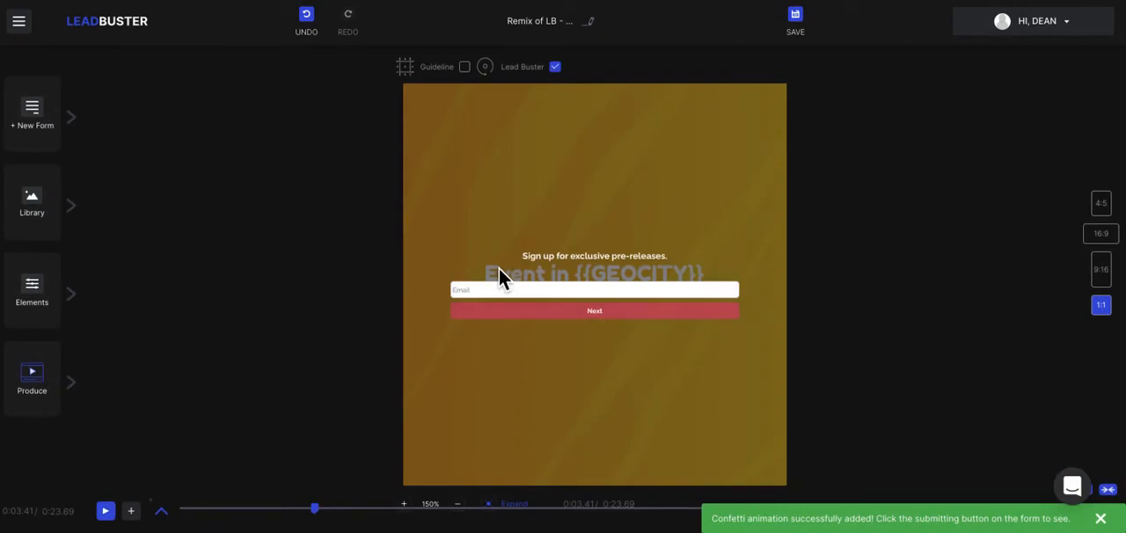
# Return the playhead to the start in the 16:9 format and open the custom form's field settings.
pyautogui.moveTo(323, 524); pyautogui.dragTo(177, 521)
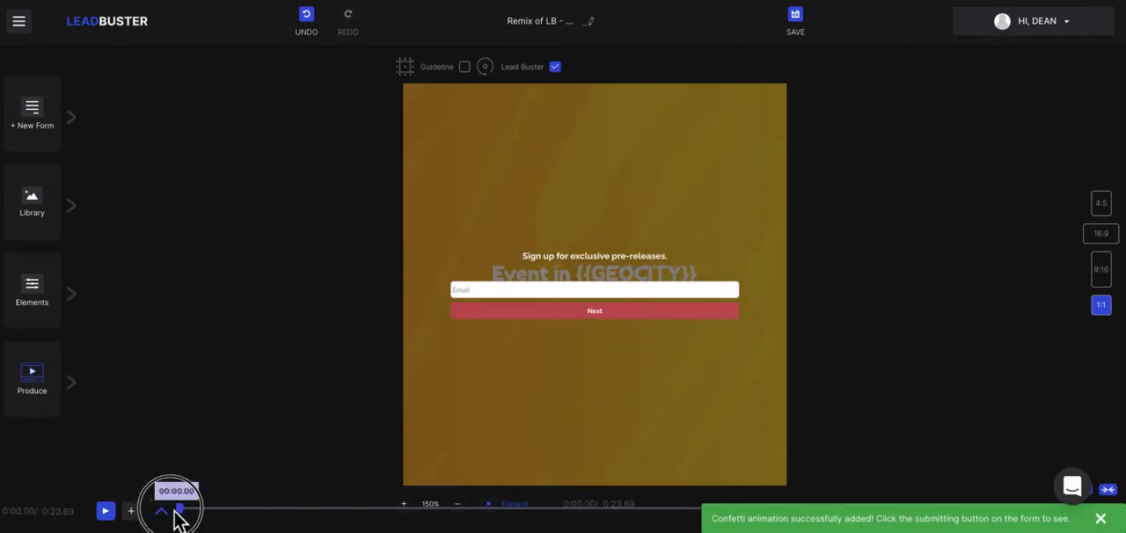
pyautogui.click(1099, 234)
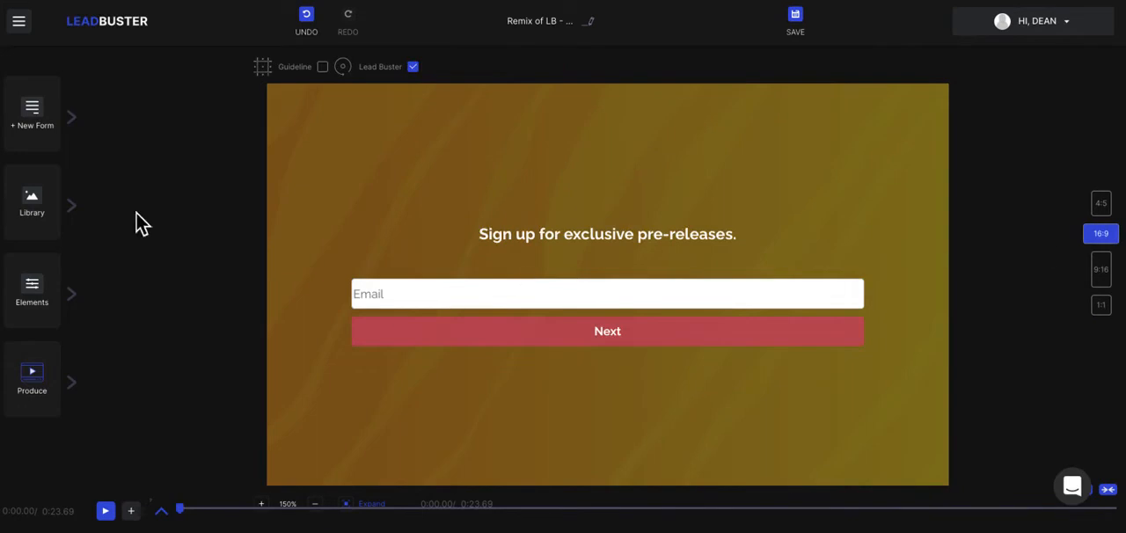
pyautogui.click(76, 121)
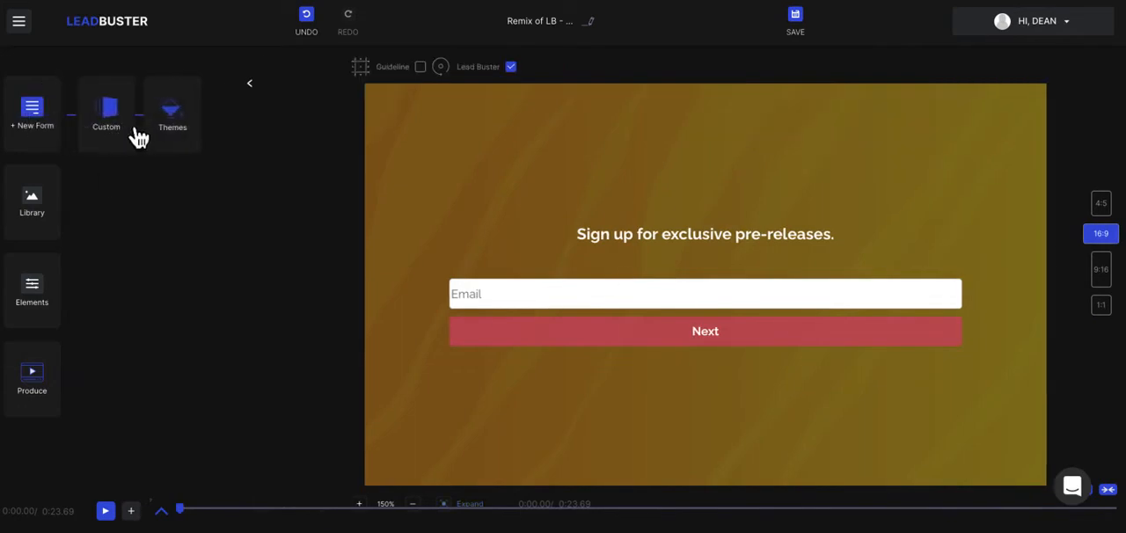
pyautogui.click(121, 130)
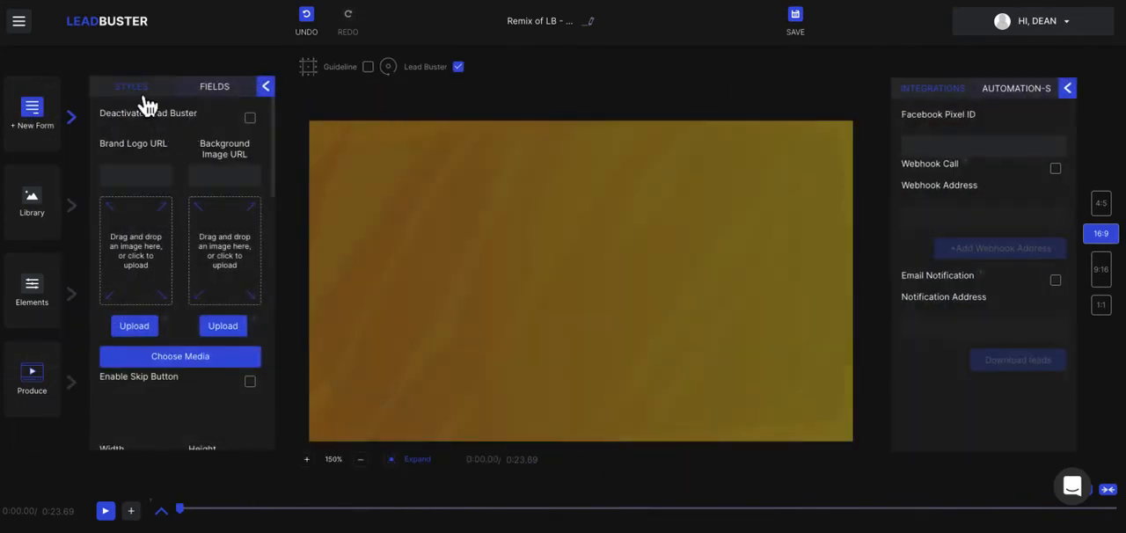
pyautogui.scroll(-10, 179, 318)
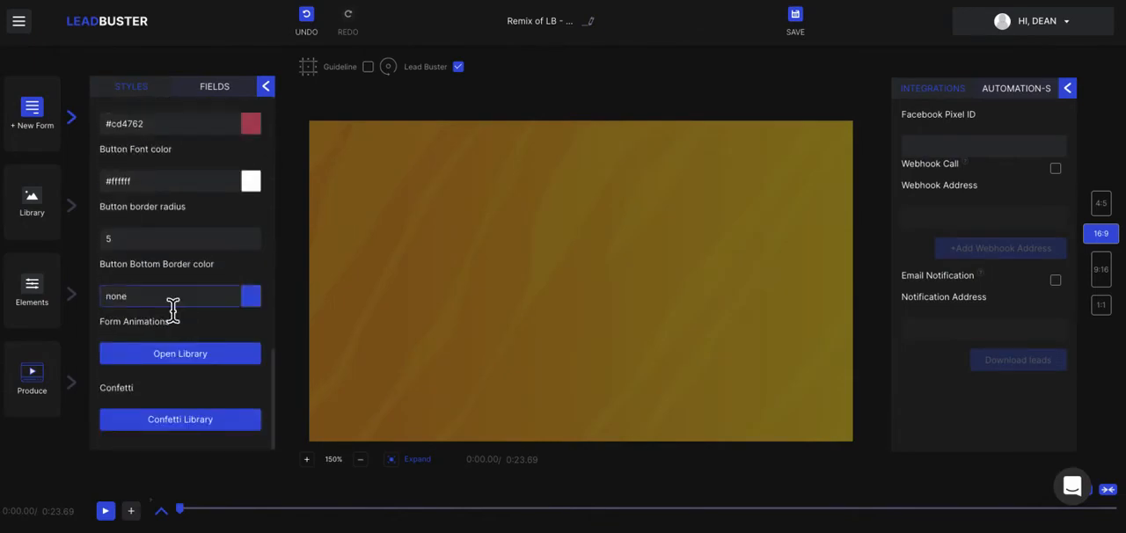
pyautogui.scroll(10, 173, 308)
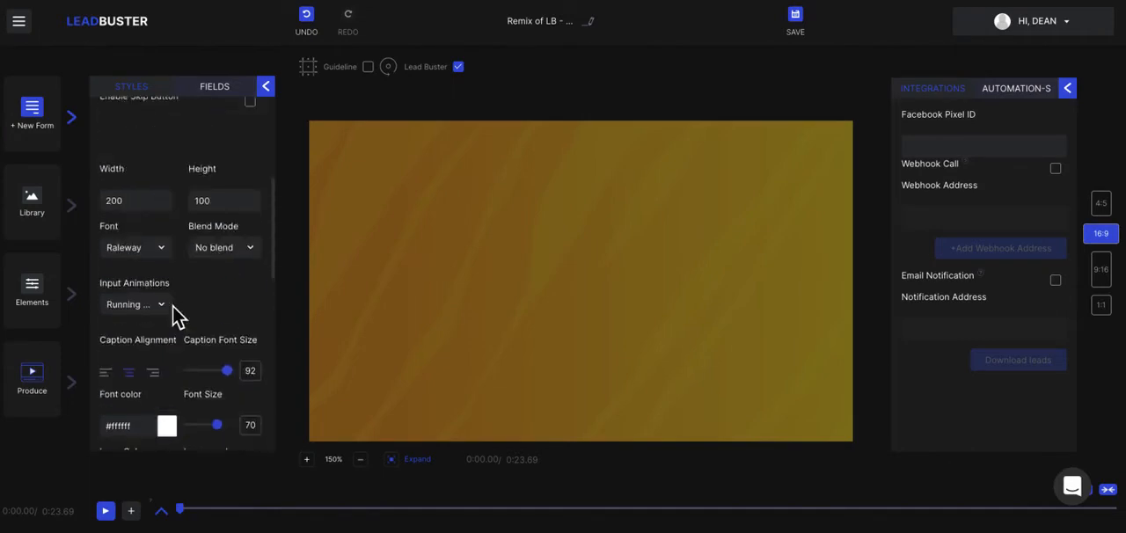
pyautogui.click(220, 88)
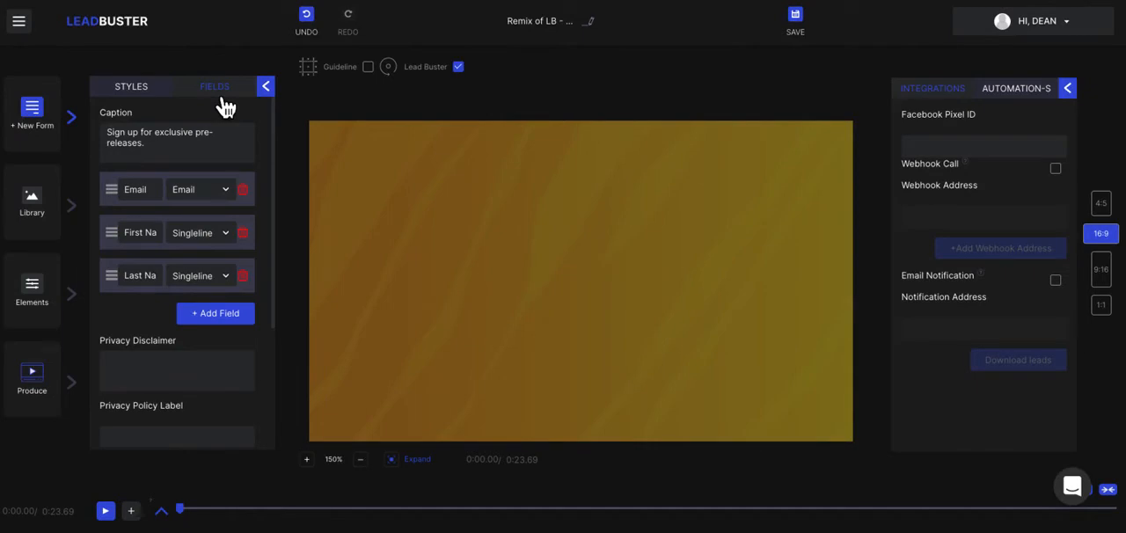
# Add two extra single-line fields to the form and delete both again.
pyautogui.click(230, 316)
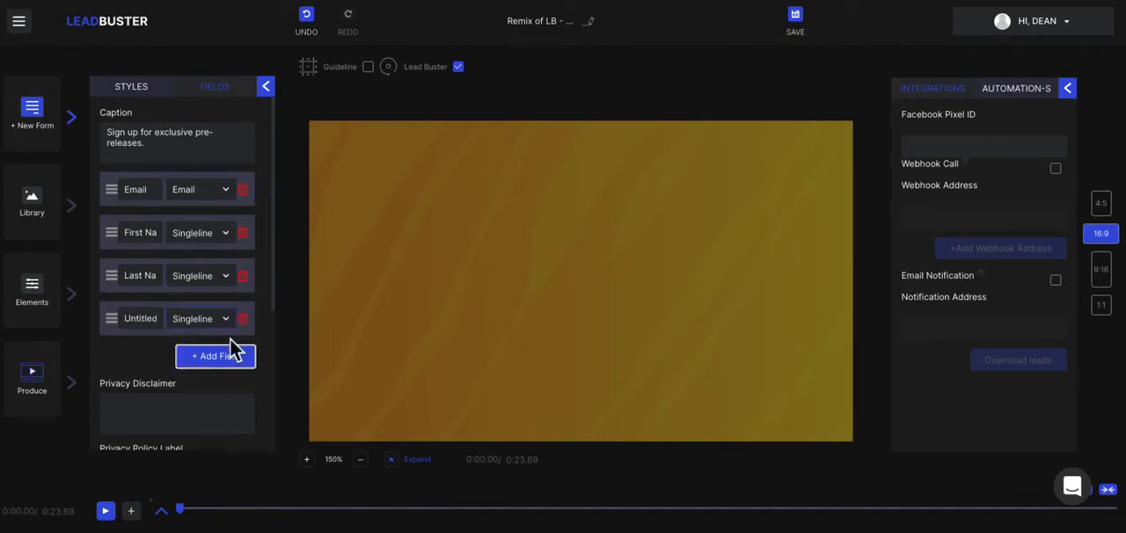
pyautogui.click(233, 359)
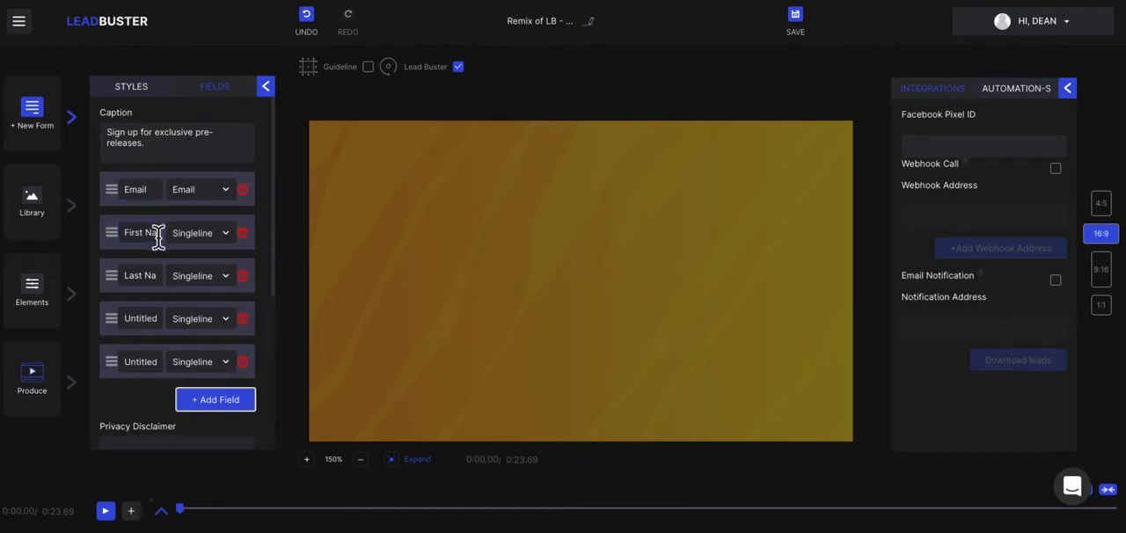
pyautogui.click(255, 331)
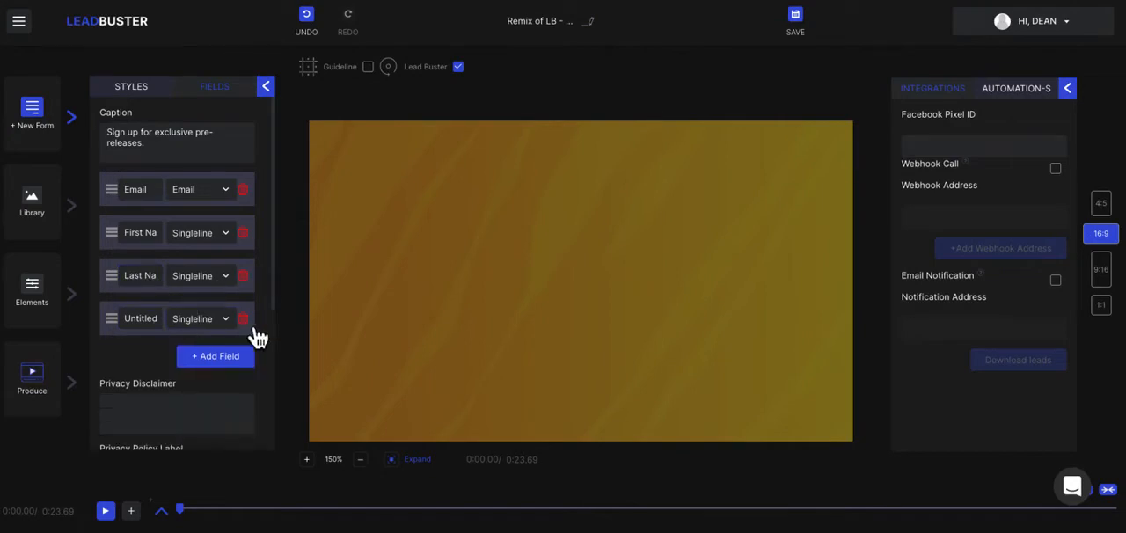
pyautogui.click(254, 331)
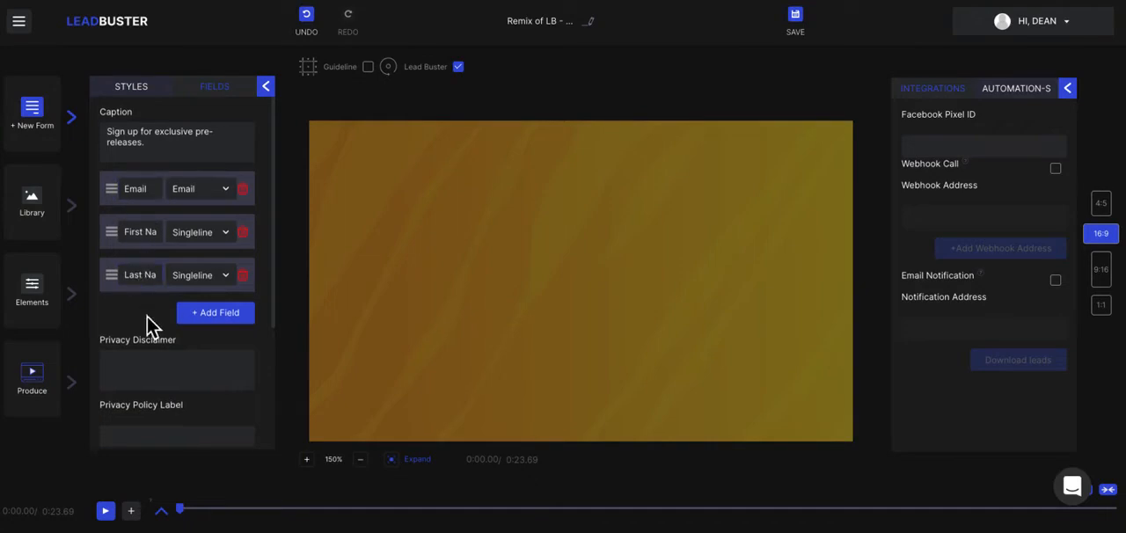
# Look through the form's privacy disclaimer, privacy policy label and privacy policy link fields.
pyautogui.scroll(-1, 147, 316)
pyautogui.click(142, 261)
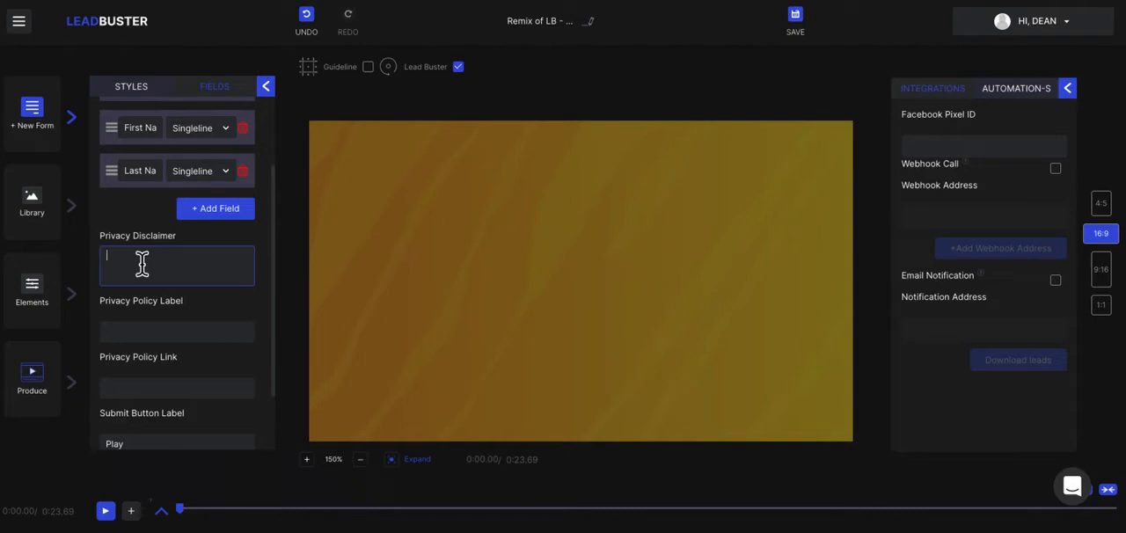
pyautogui.click(153, 331)
pyautogui.scroll(-2, 153, 334)
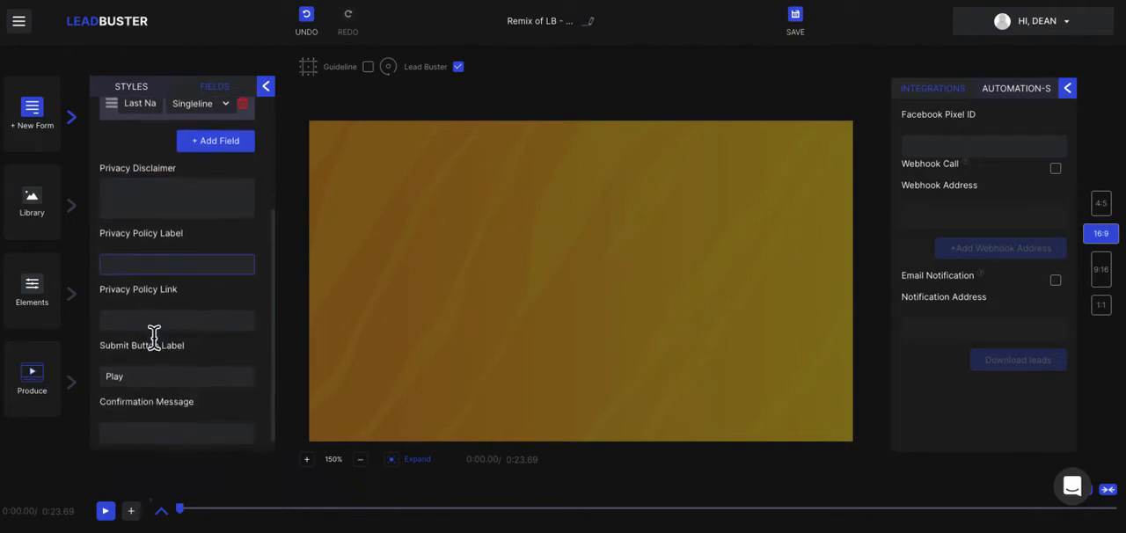
pyautogui.click(202, 313)
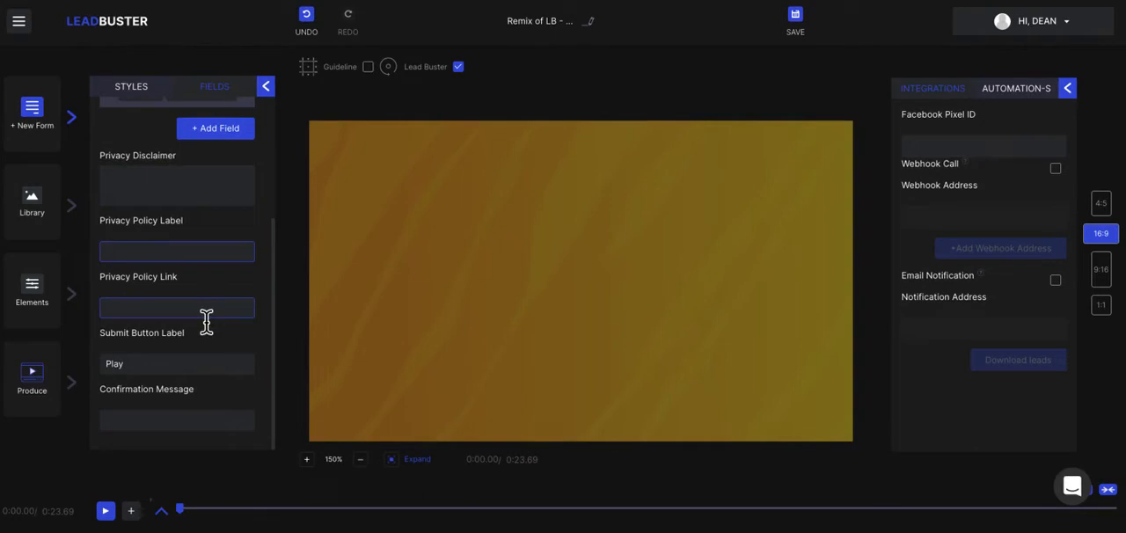
# Change the form's submit button label to "Get This Now" and close the form settings.
pyautogui.click(139, 363)
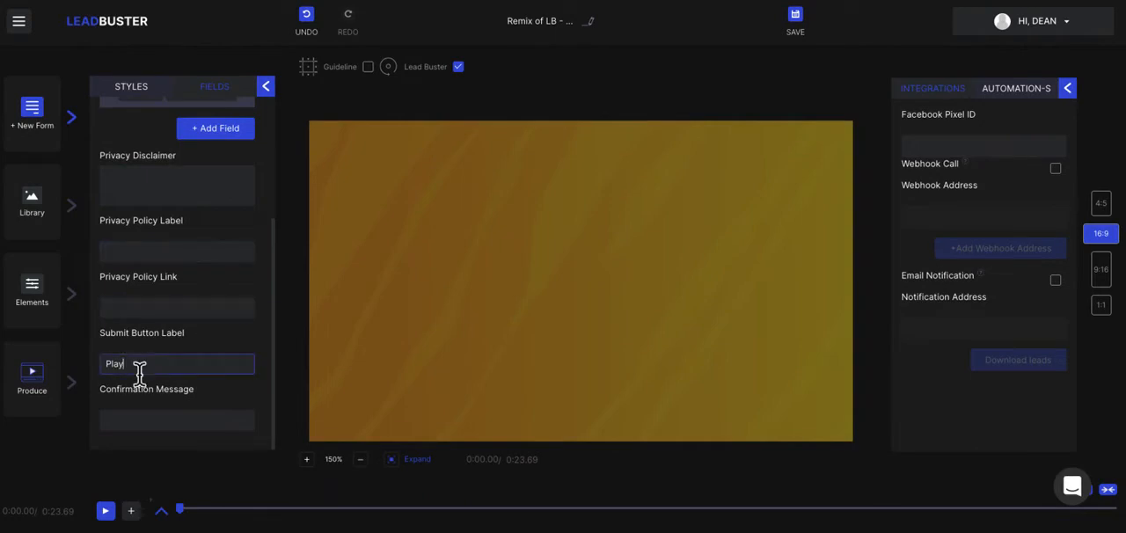
pyautogui.press('BackSpace')
pyautogui.press('BackSpace')
pyautogui.press('BackSpace')
pyautogui.press('BackSpace')
pyautogui.write('Get This Now')
pyautogui.click(154, 427)
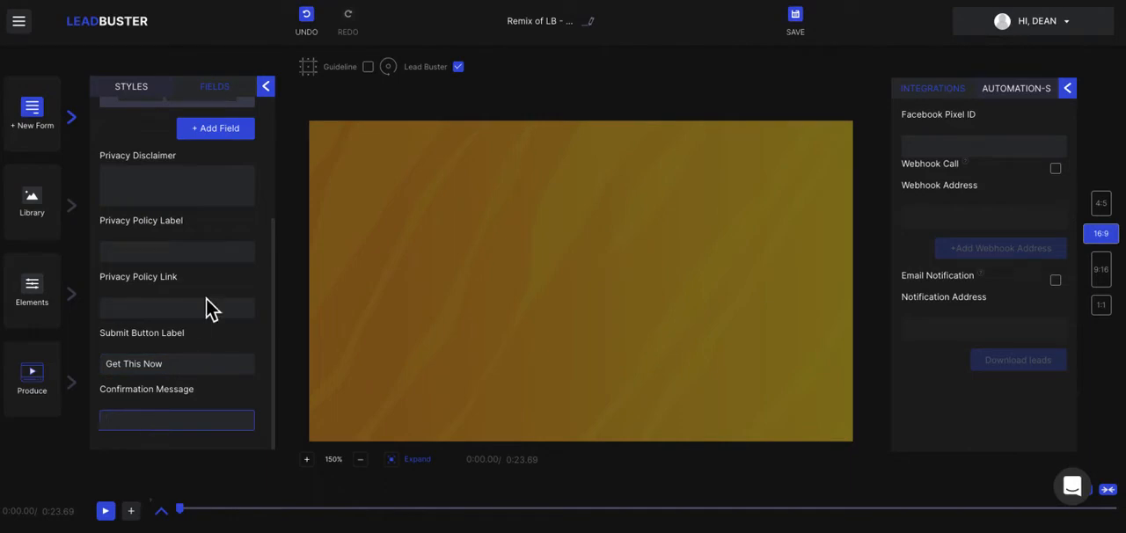
pyautogui.scroll(5, 206, 298)
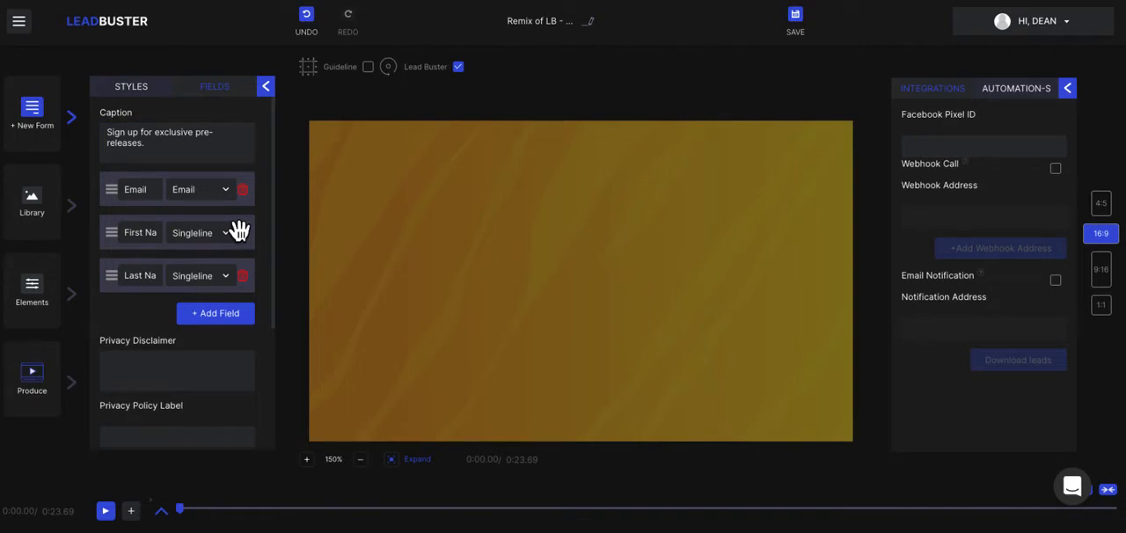
pyautogui.click(266, 87)
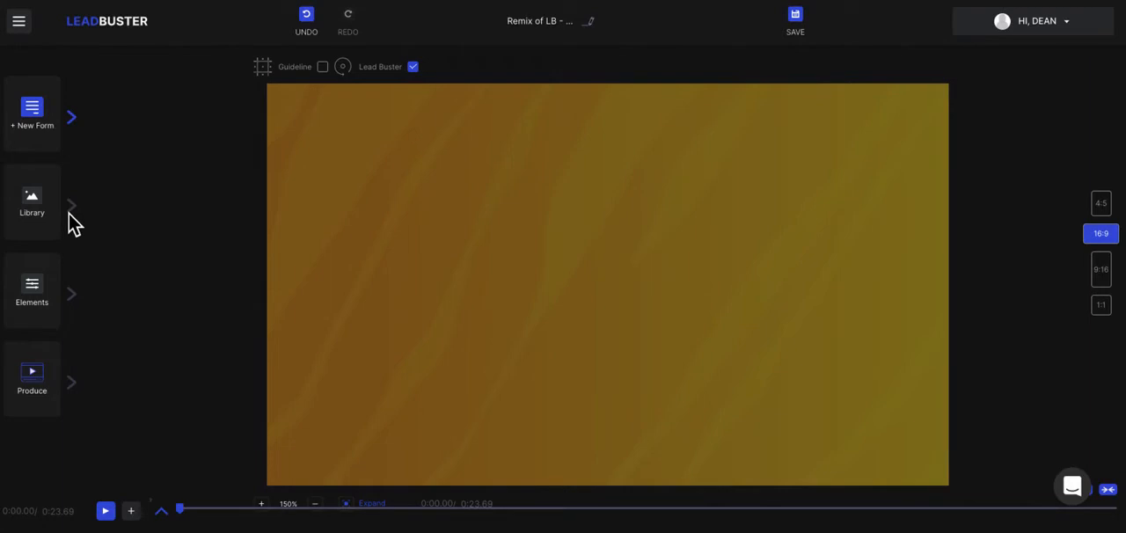
# Add a text element with the default wording to the canvas and look through its basic settings.
pyautogui.click(76, 303)
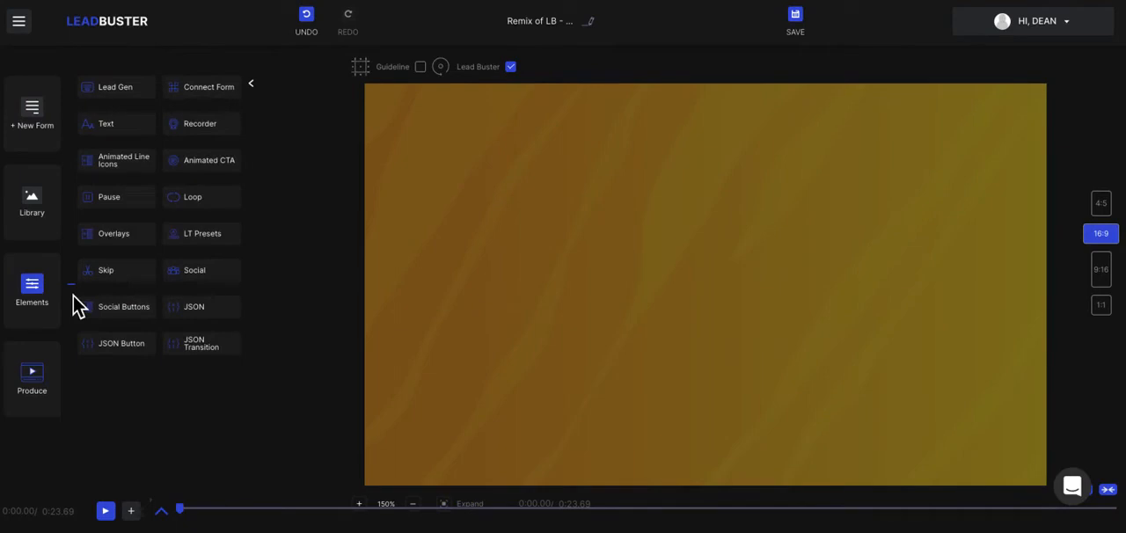
pyautogui.click(118, 130)
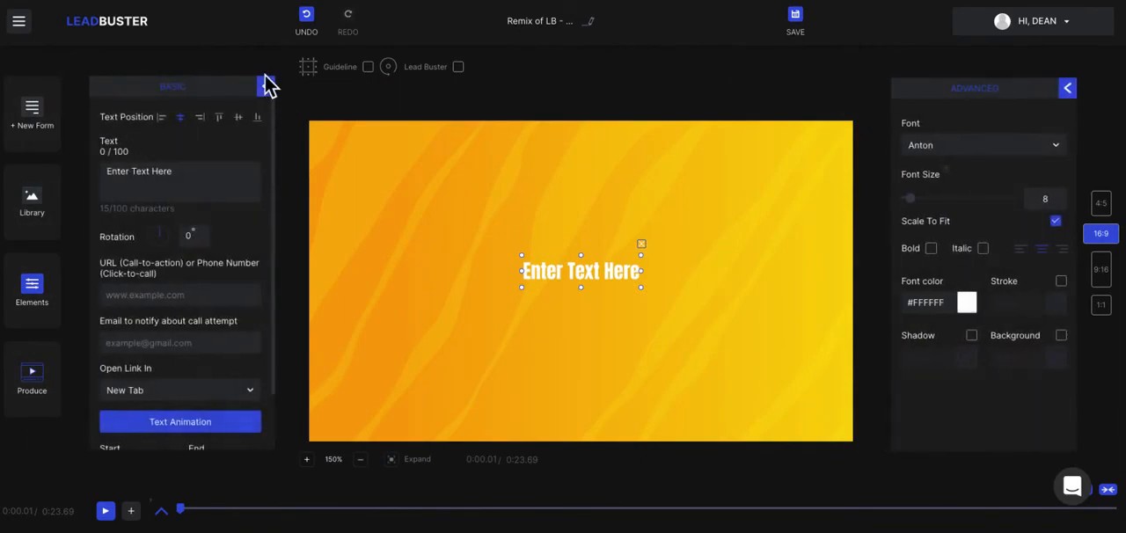
pyautogui.scroll(-1, 158, 278)
pyautogui.scroll(-1, 158, 278)
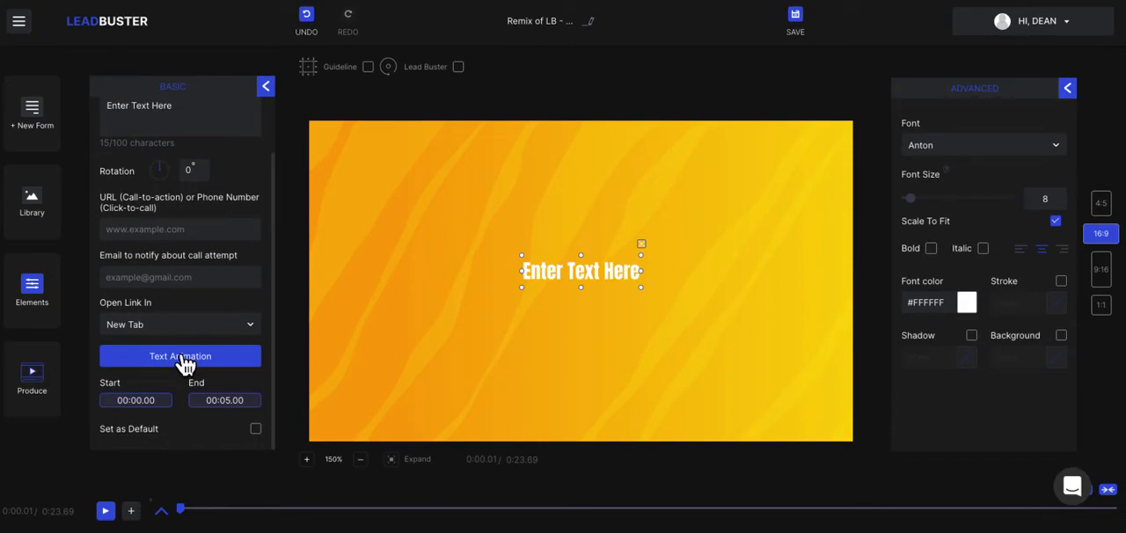
pyautogui.click(265, 87)
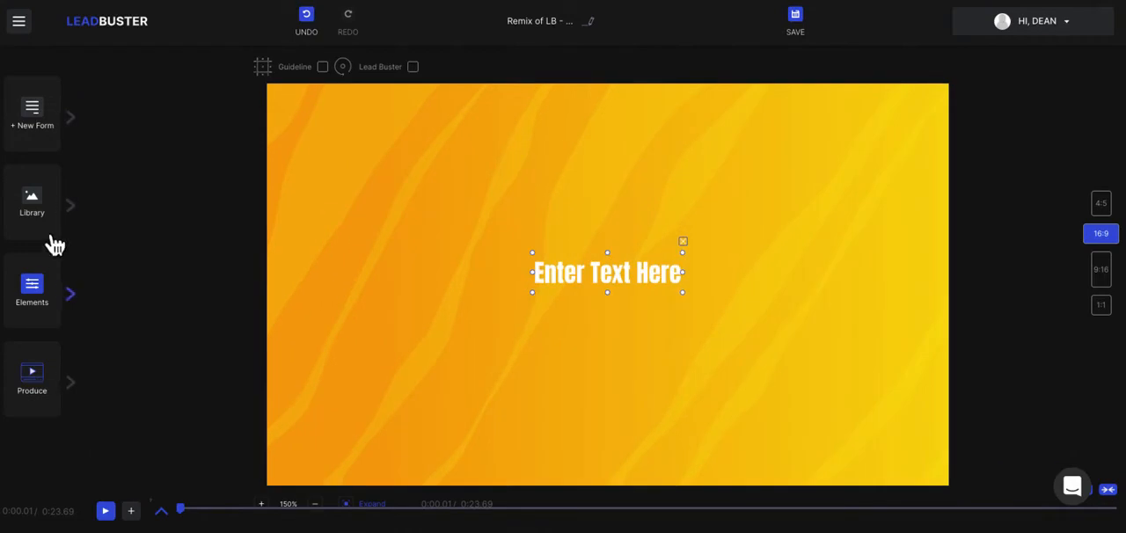
# Add the Compare Now animated CTA to the canvas and remove it again.
pyautogui.click(54, 291)
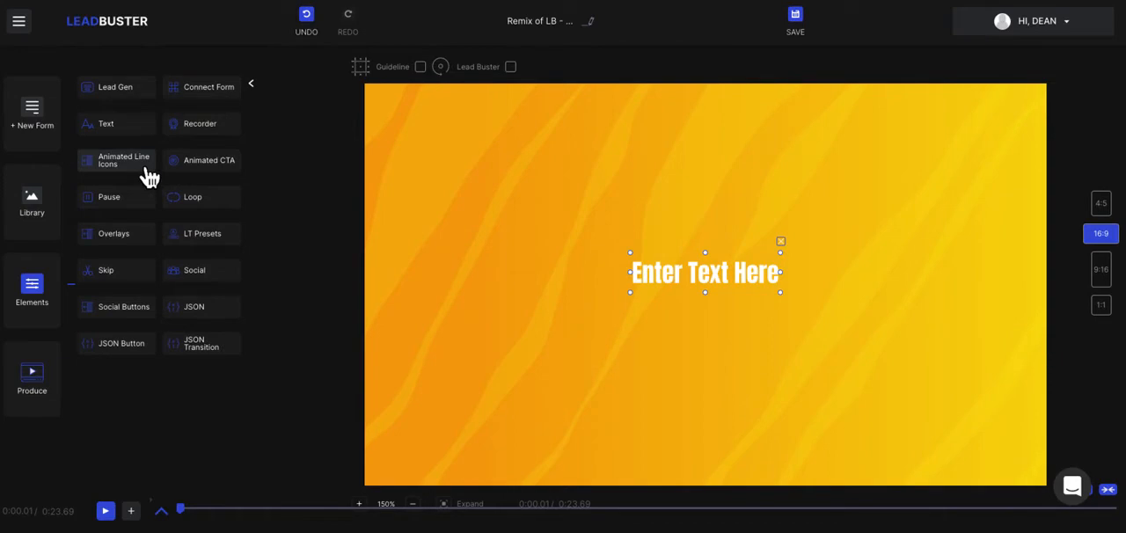
pyautogui.click(197, 169)
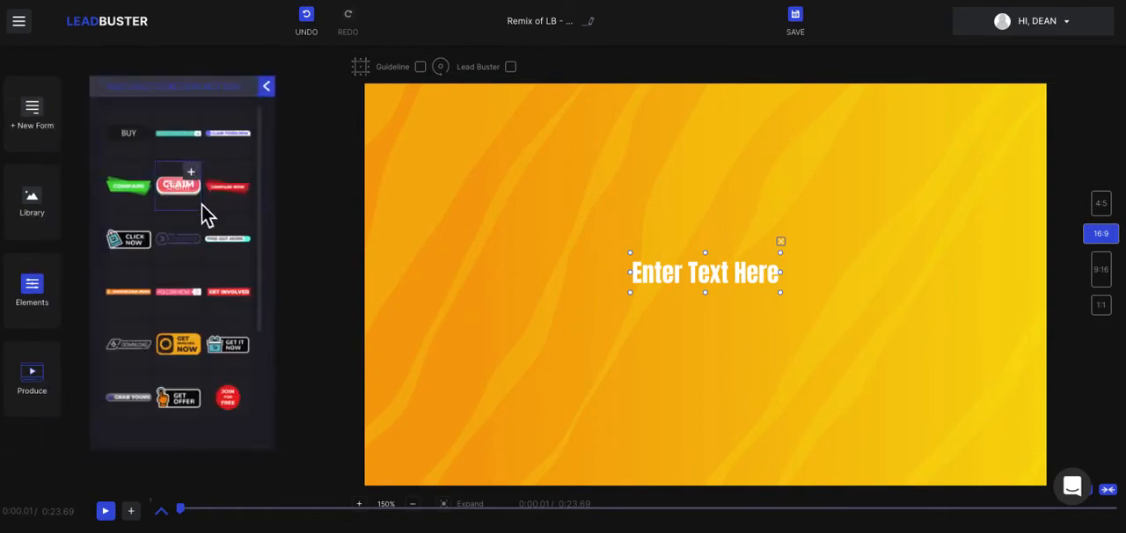
pyautogui.click(247, 174)
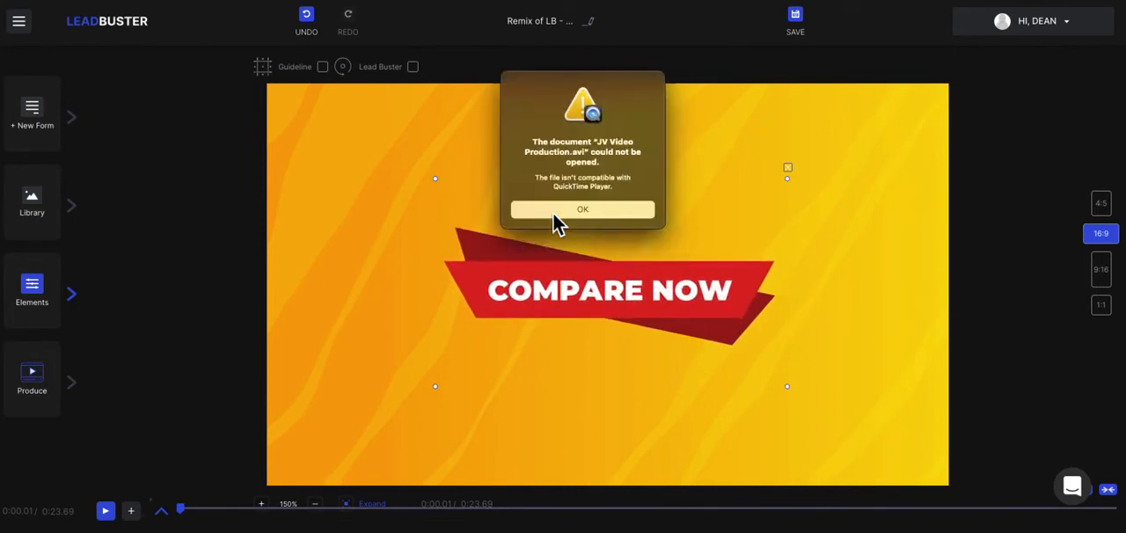
pyautogui.click(553, 213)
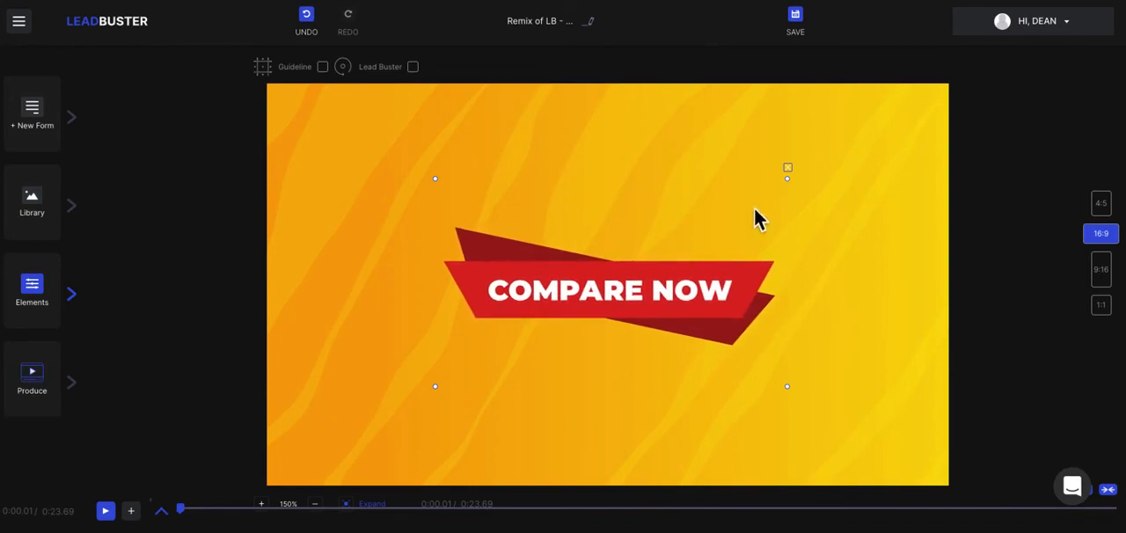
pyautogui.click(789, 169)
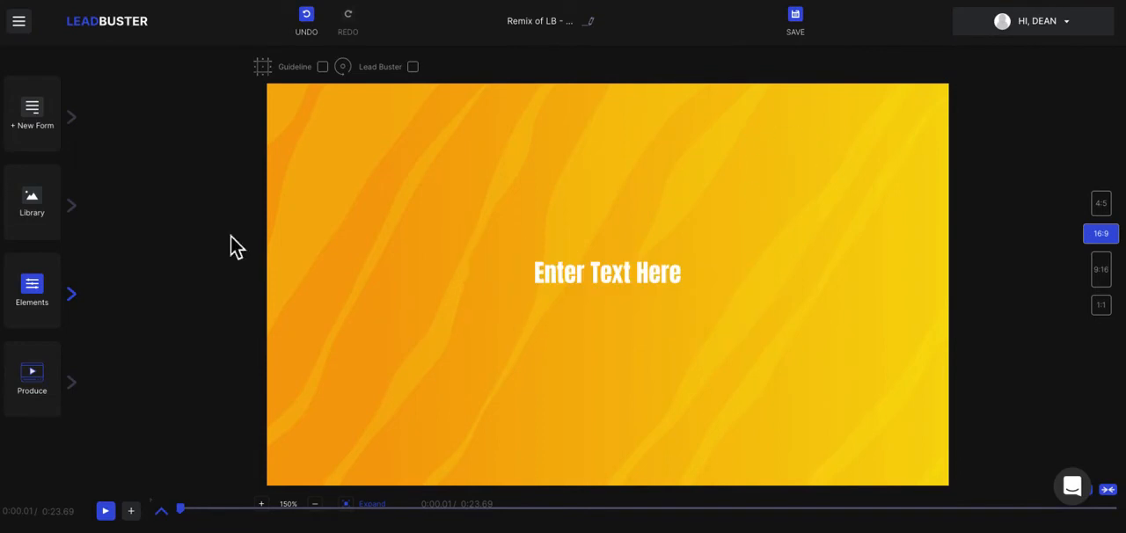
# Delete the "Enter Text Here" text element from the canvas.
pyautogui.click(598, 278)
pyautogui.click(43, 293)
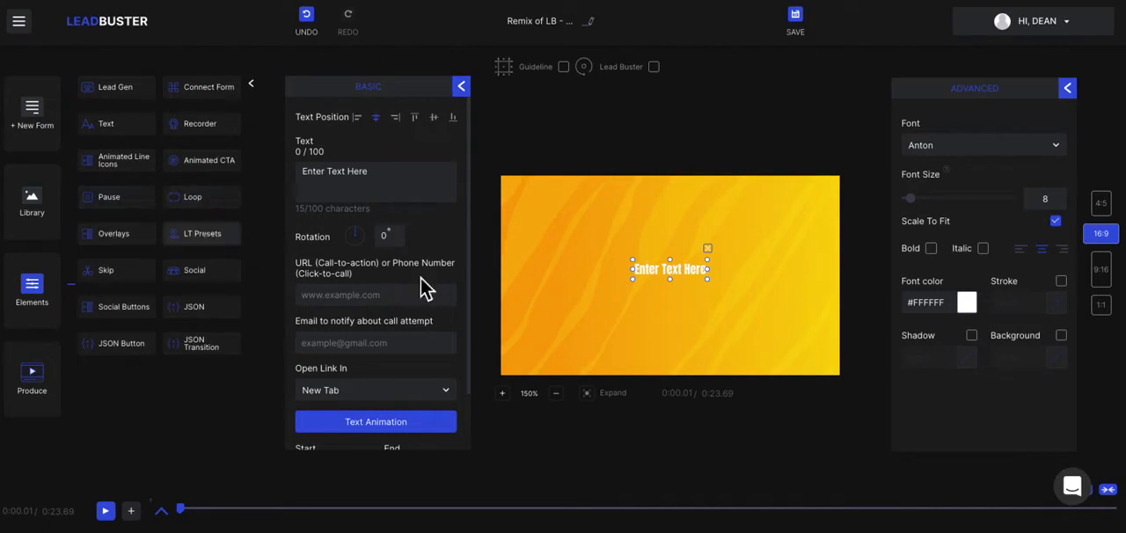
pyautogui.click(714, 255)
# Add the overlay with the single curved white stroke in color #1a0a0a and preview the video up to 1.50 seconds.
pyautogui.click(136, 236)
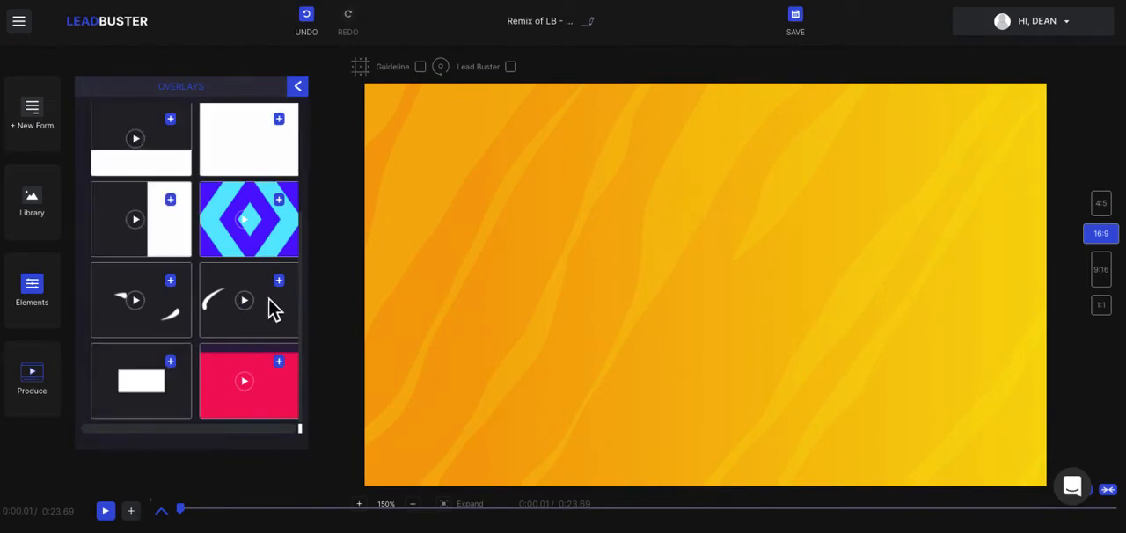
pyautogui.click(279, 281)
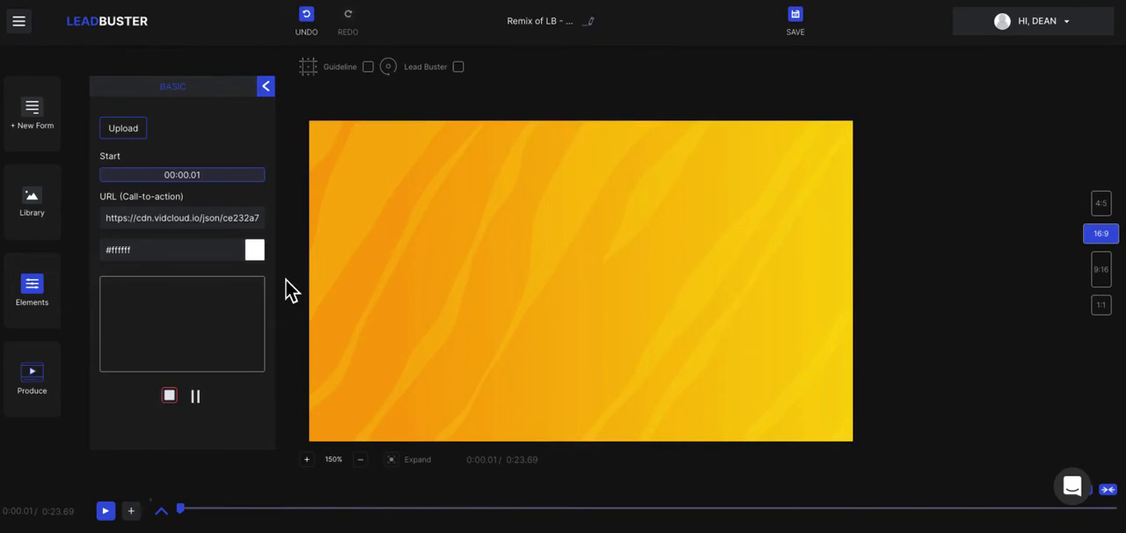
pyautogui.click(260, 252)
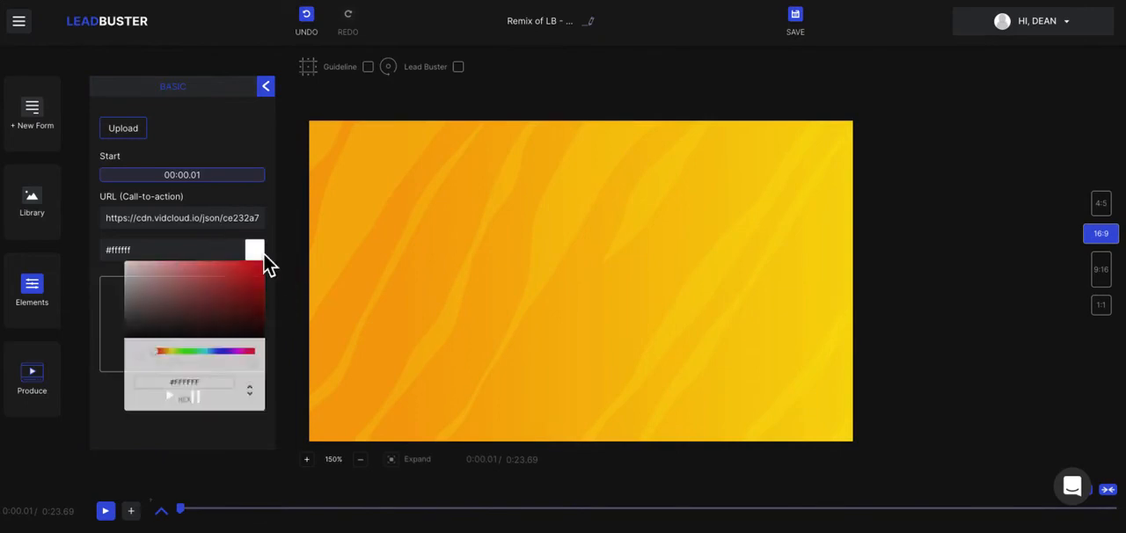
pyautogui.click(216, 336)
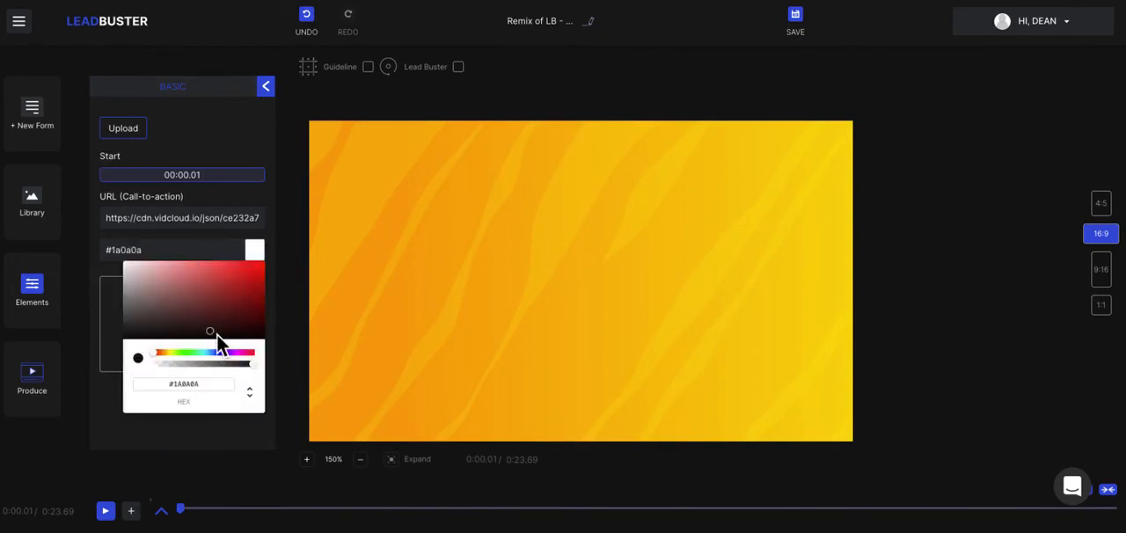
pyautogui.click(109, 356)
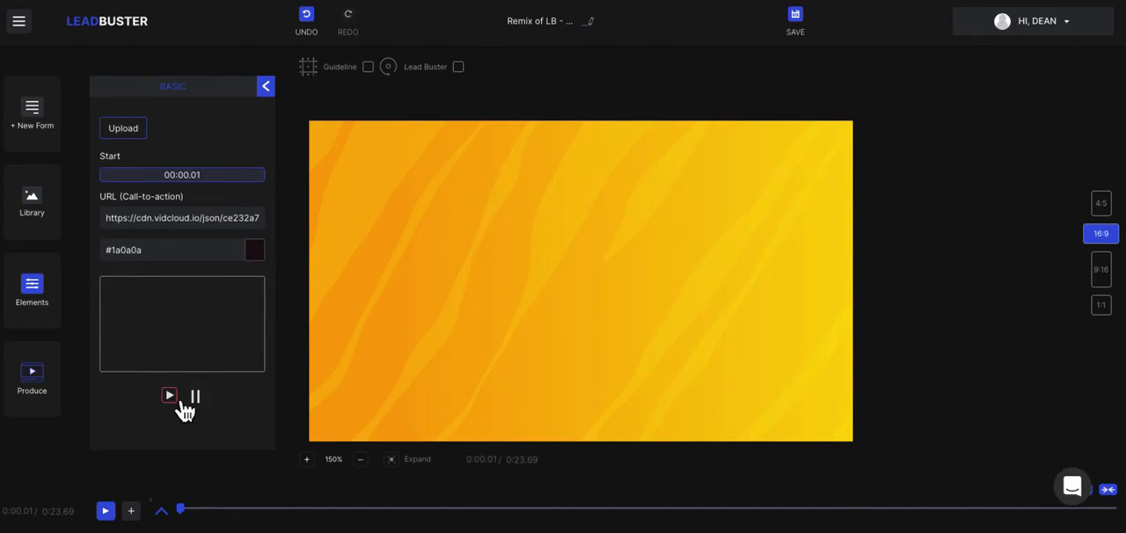
pyautogui.click(107, 512)
pyautogui.click(121, 519)
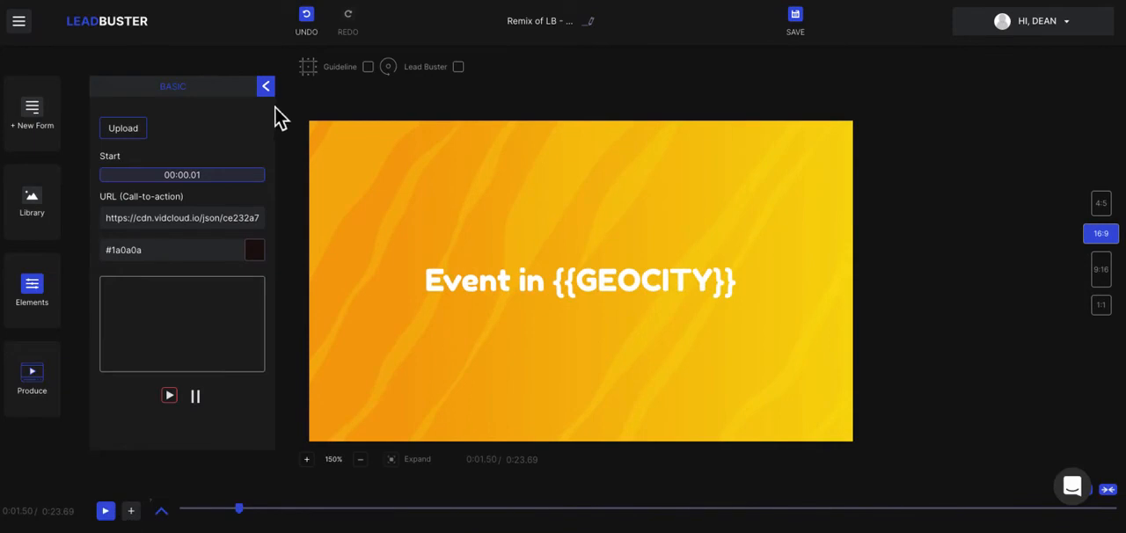
# Add the Postcard Effect lower thirds preset to the video and close the preset library.
pyautogui.click(40, 297)
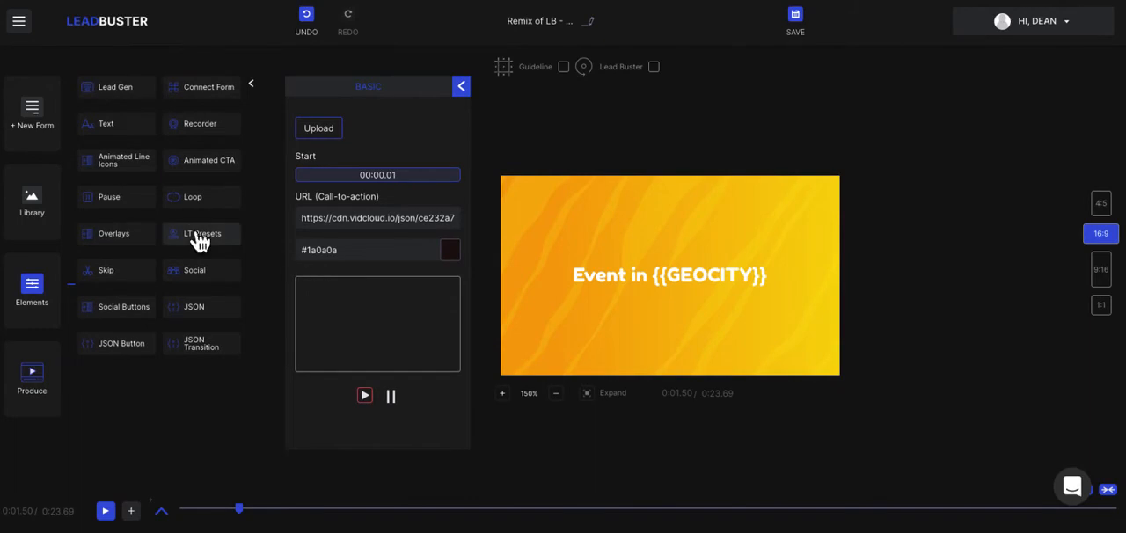
pyautogui.click(194, 235)
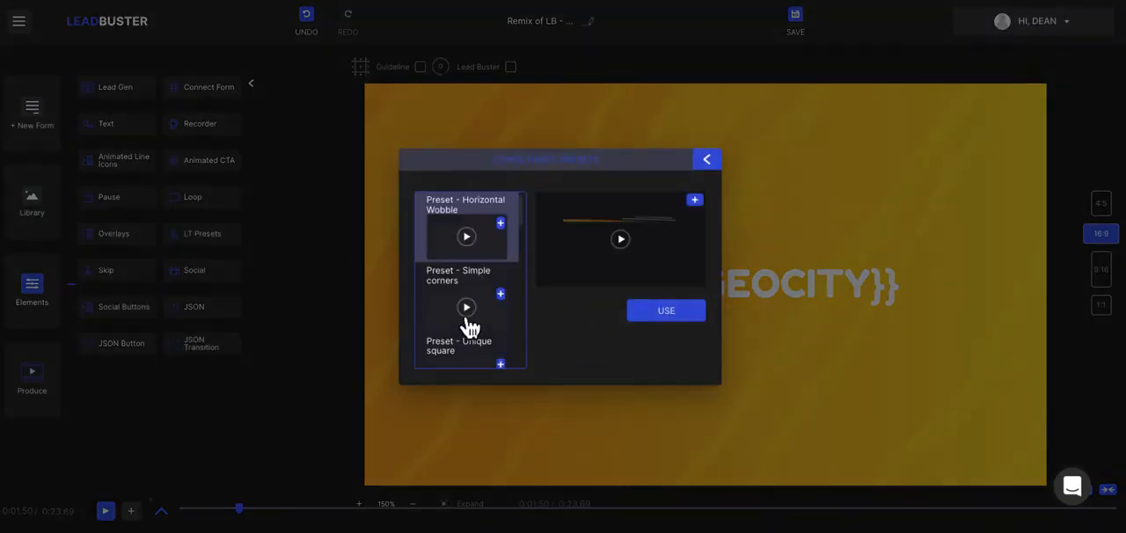
pyautogui.scroll(-5, 471, 328)
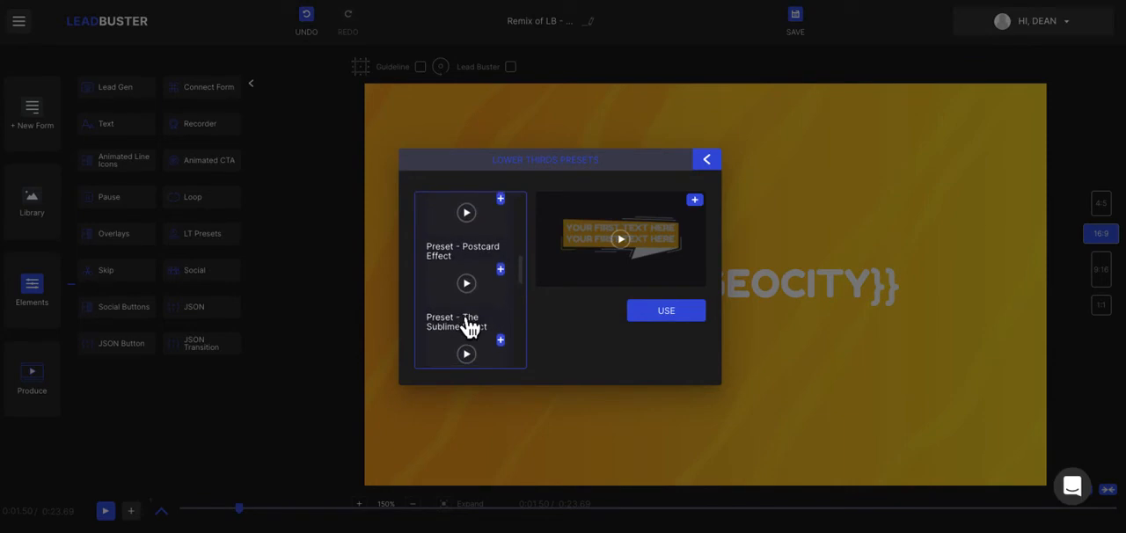
pyautogui.click(515, 282)
pyautogui.click(707, 161)
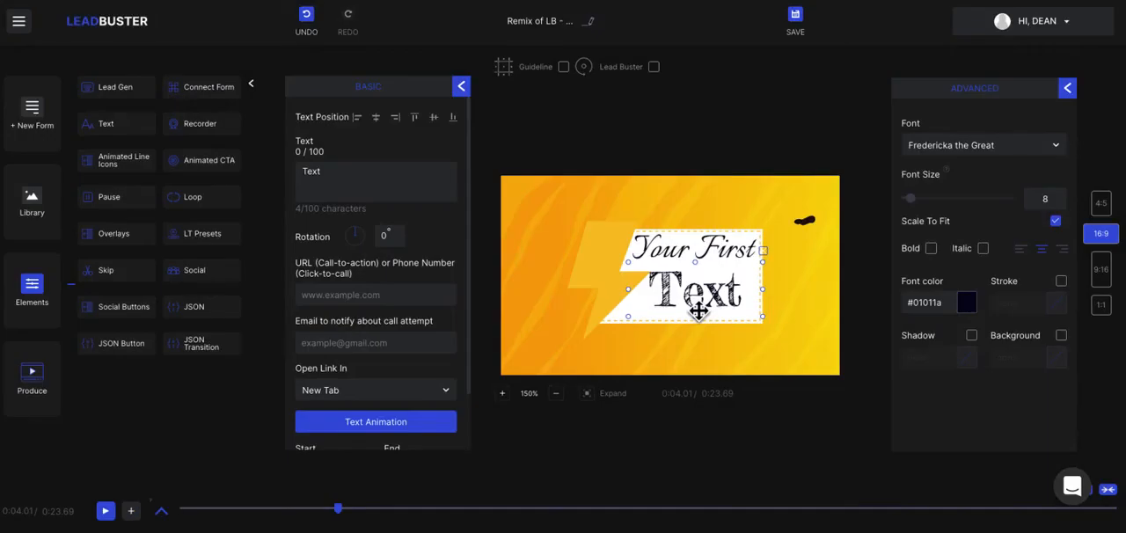
# Replace the "Text" line of the lower third with "Hello".
pyautogui.click(688, 255)
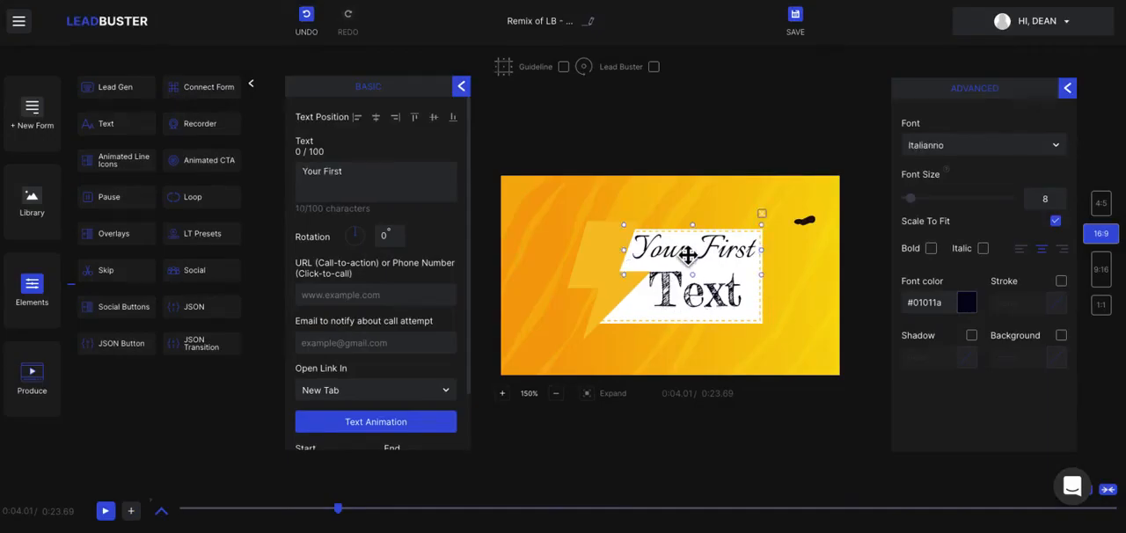
pyautogui.click(693, 303)
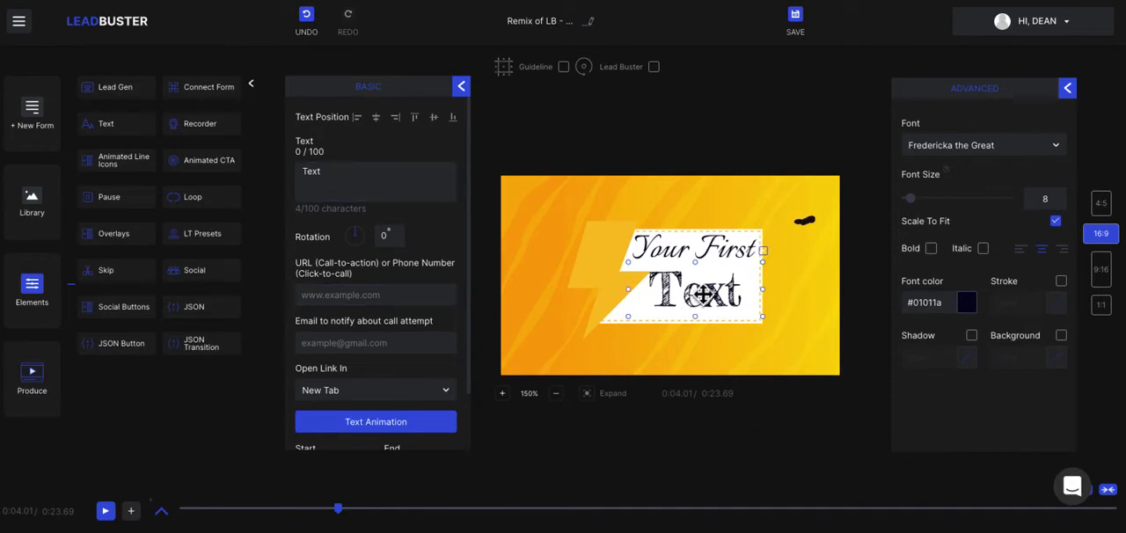
pyautogui.click(366, 176)
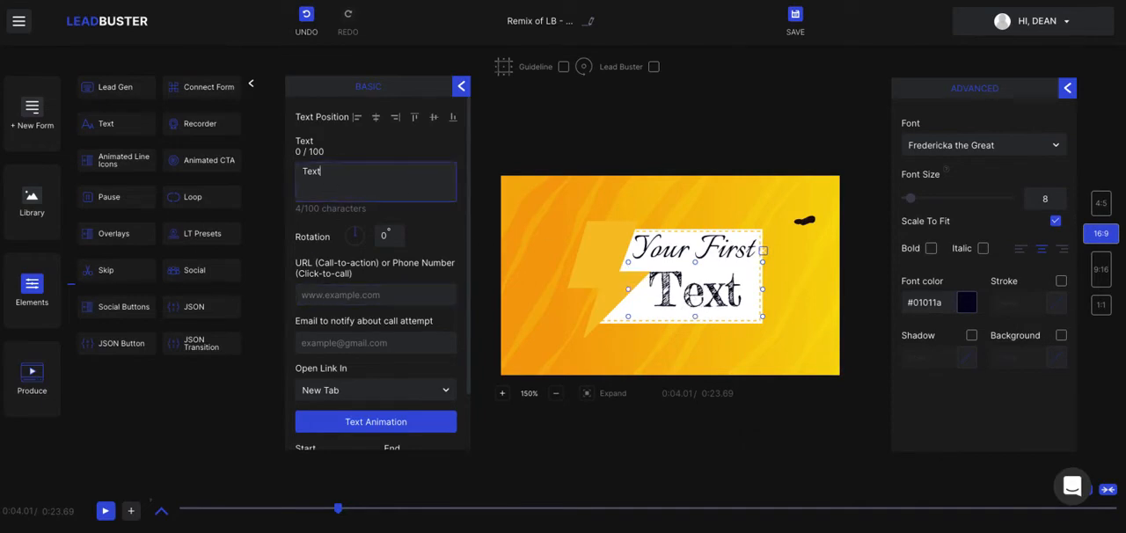
pyautogui.press('BackSpace')
pyautogui.press('BackSpace')
pyautogui.press('BackSpace')
pyautogui.press('BackSpace')
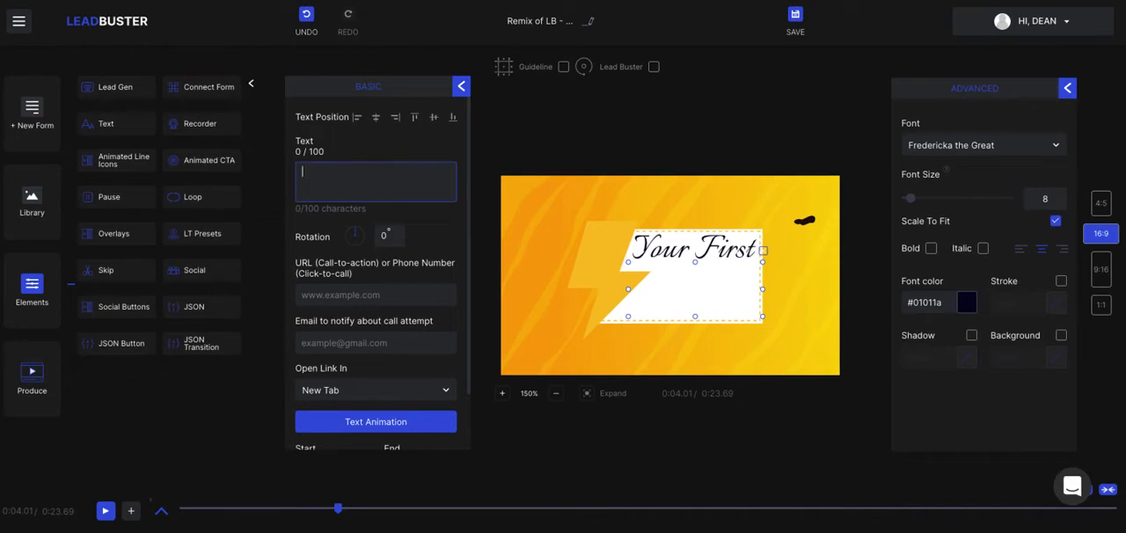
pyautogui.write('T')
pyautogui.press('BackSpace')
pyautogui.write('H')
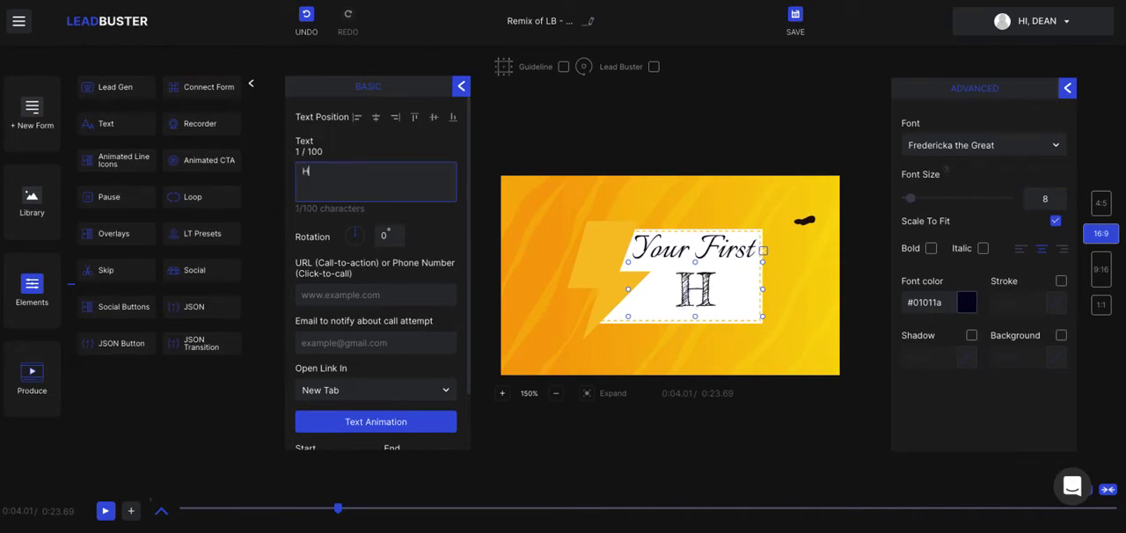
pyautogui.write('ello')
# Replace the "Your First" line of the lower third with the presenter's first name and check its start and end times.
pyautogui.click(736, 250)
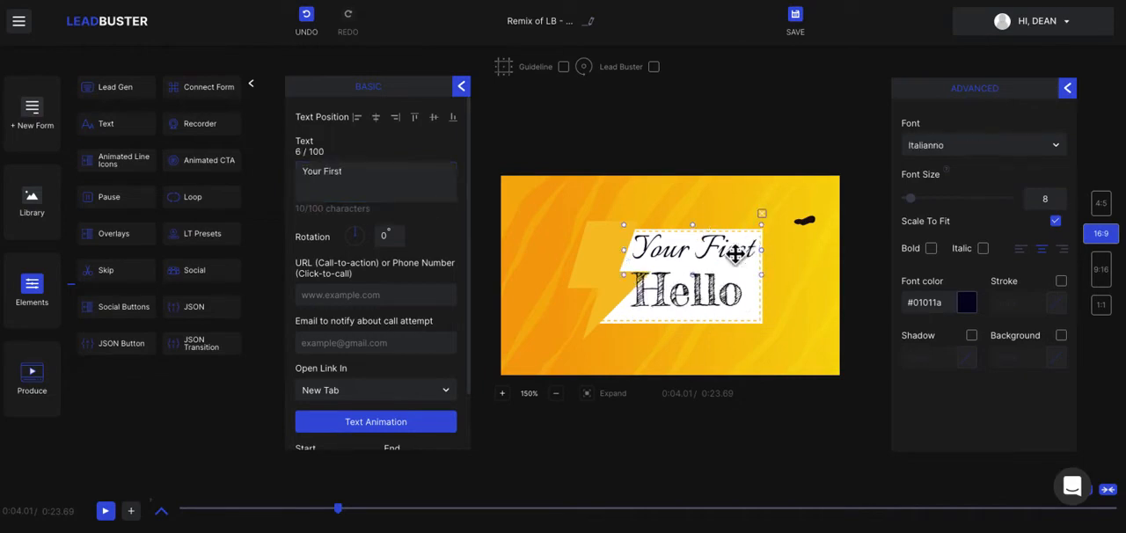
pyautogui.moveTo(375, 181); pyautogui.dragTo(284, 171)
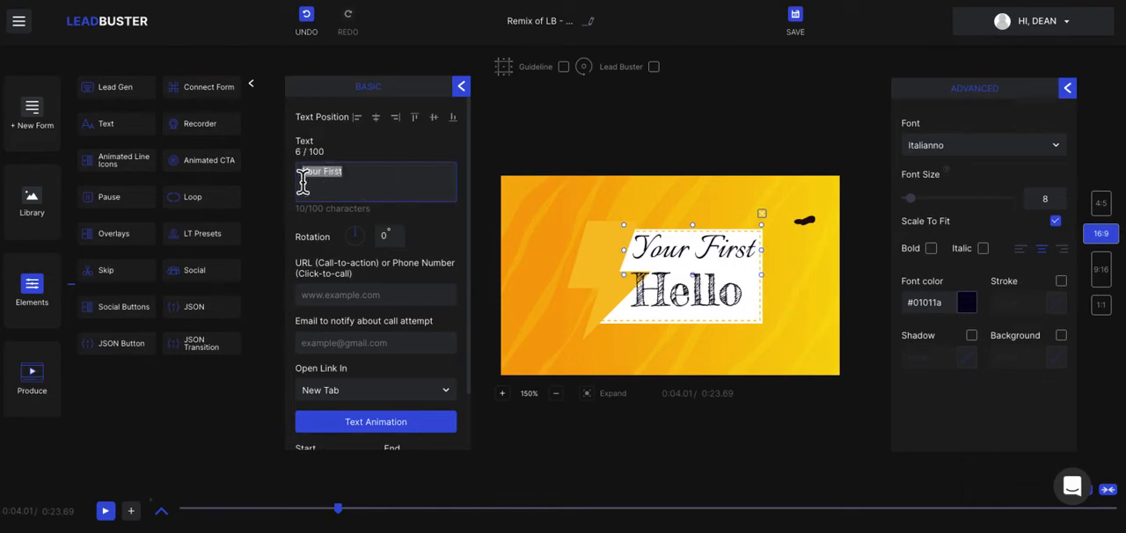
pyautogui.write('Dean')
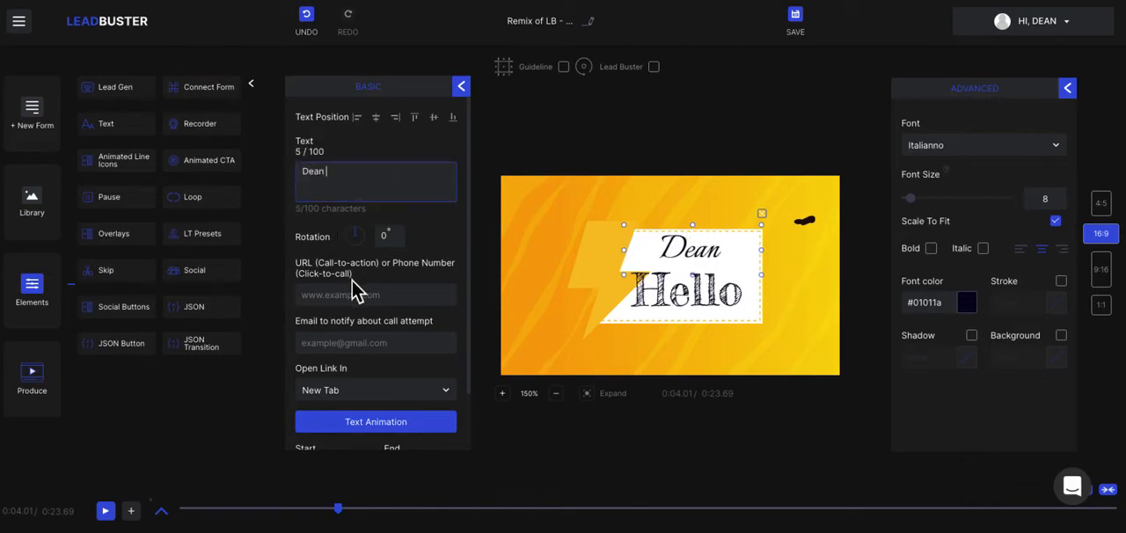
pyautogui.scroll(-2, 352, 280)
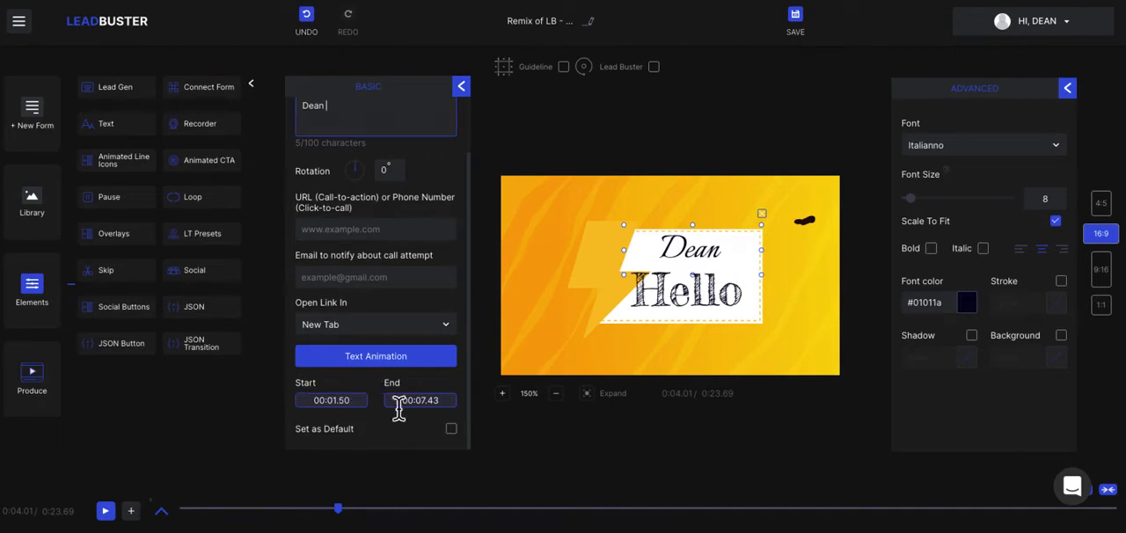
pyautogui.scroll(2, 447, 410)
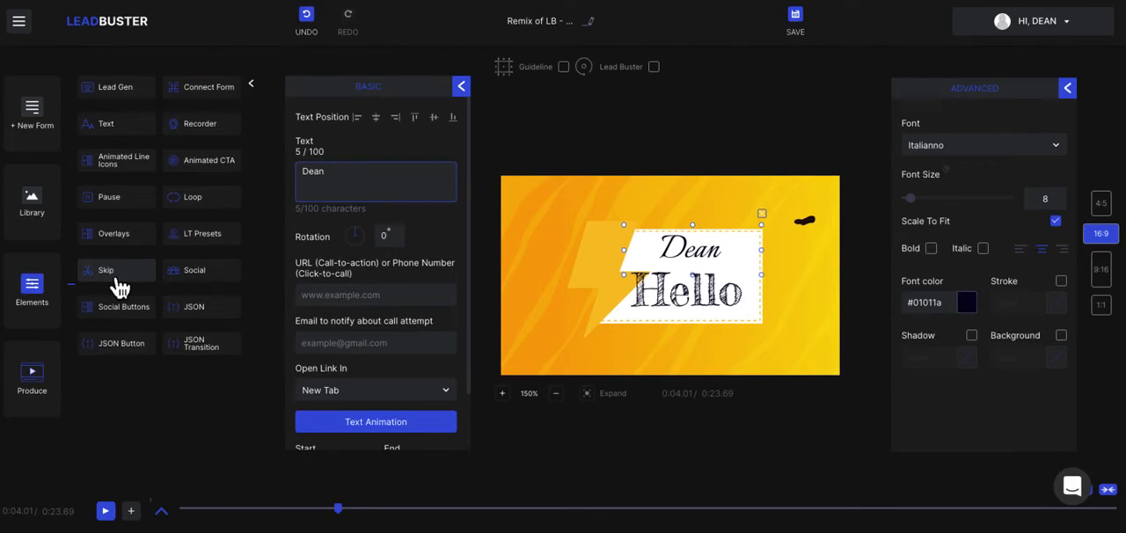
# Add a social Like button, place it just above the lower-third text, and review the available plugin types.
pyautogui.click(195, 275)
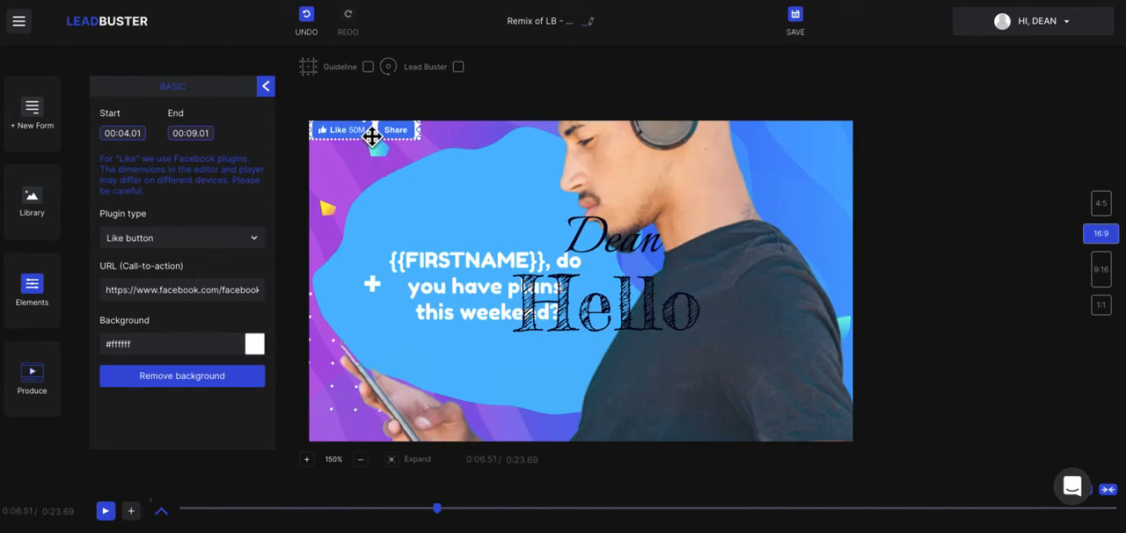
pyautogui.moveTo(373, 136); pyautogui.dragTo(582, 218)
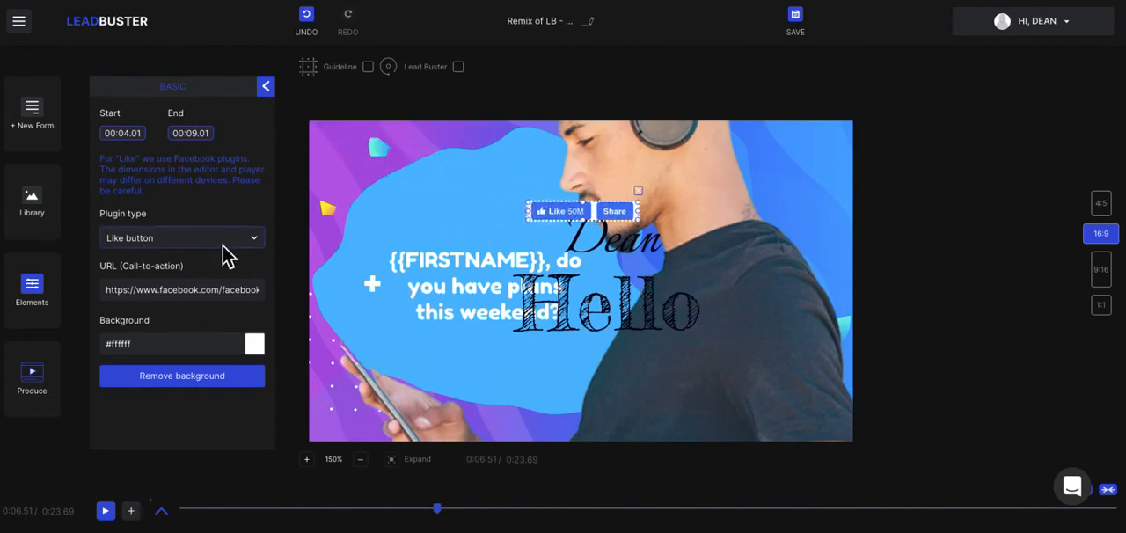
pyautogui.click(227, 255)
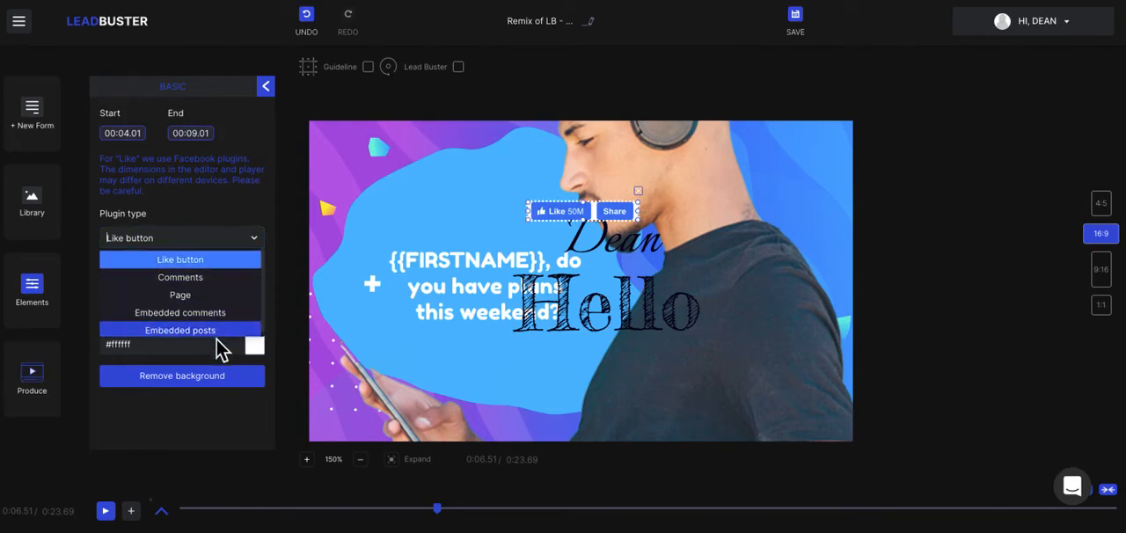
pyautogui.click(257, 241)
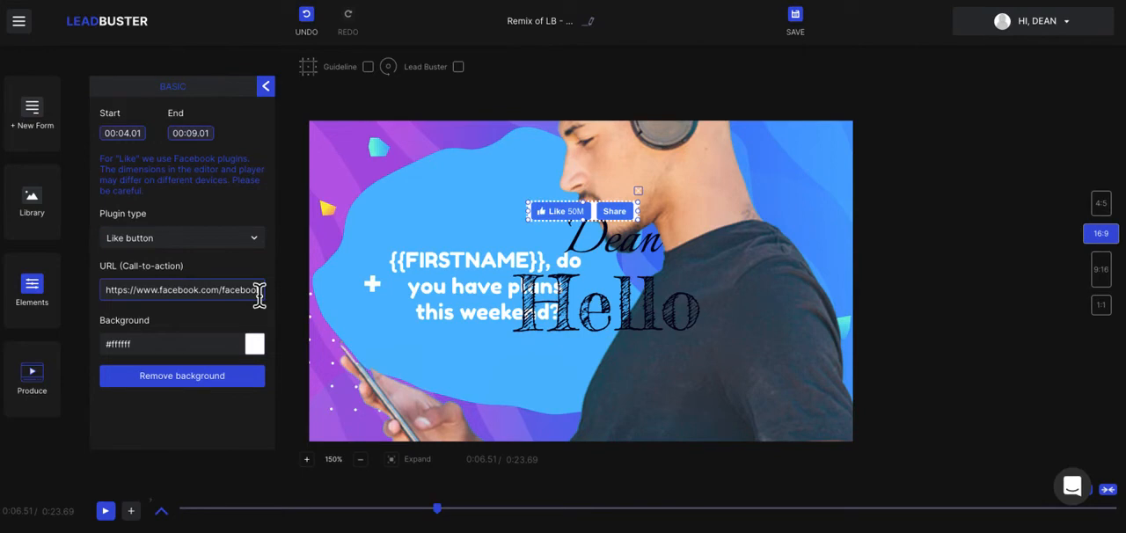
pyautogui.click(264, 86)
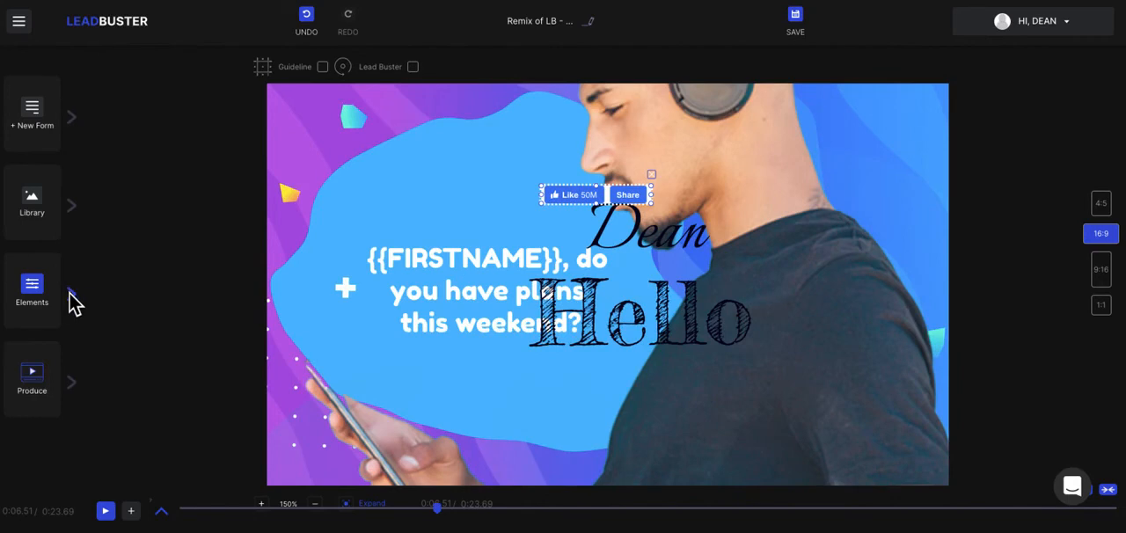
# Add the Youtube 04 social button to the canvas and move it up over the Like button.
pyautogui.click(78, 298)
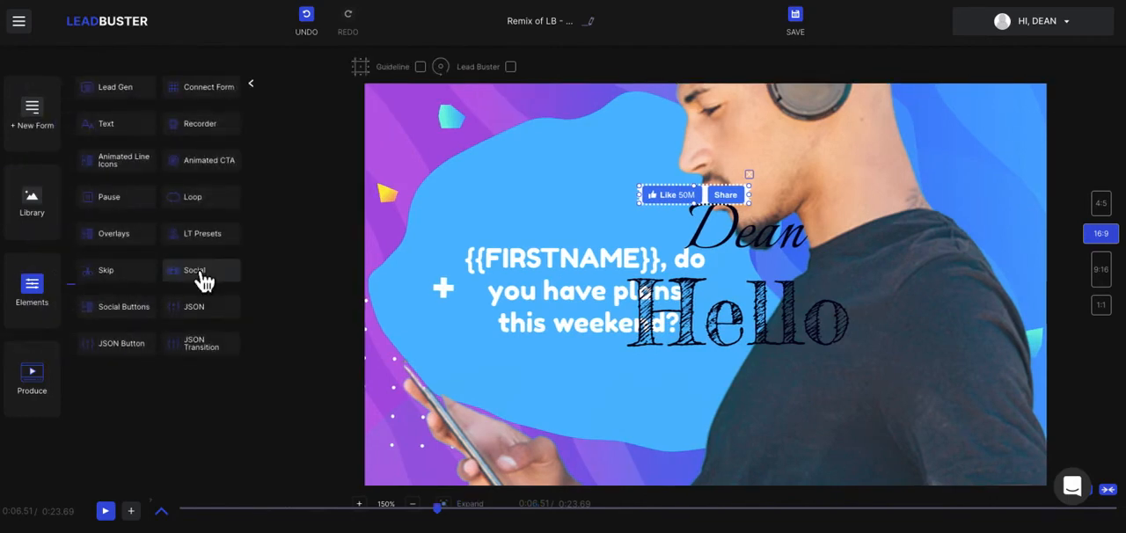
pyautogui.click(118, 317)
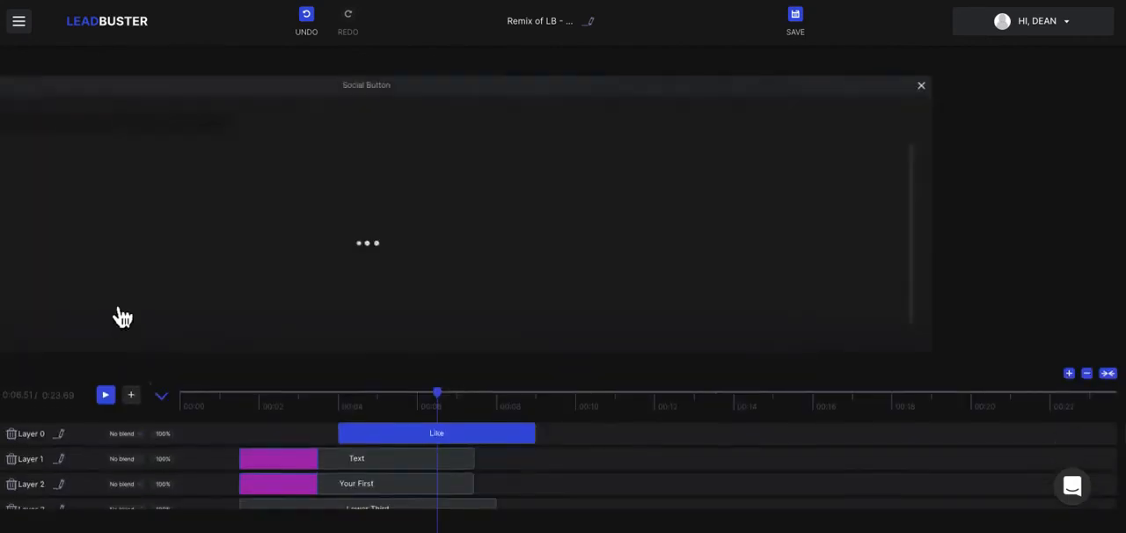
pyautogui.scroll(-5, 521, 263)
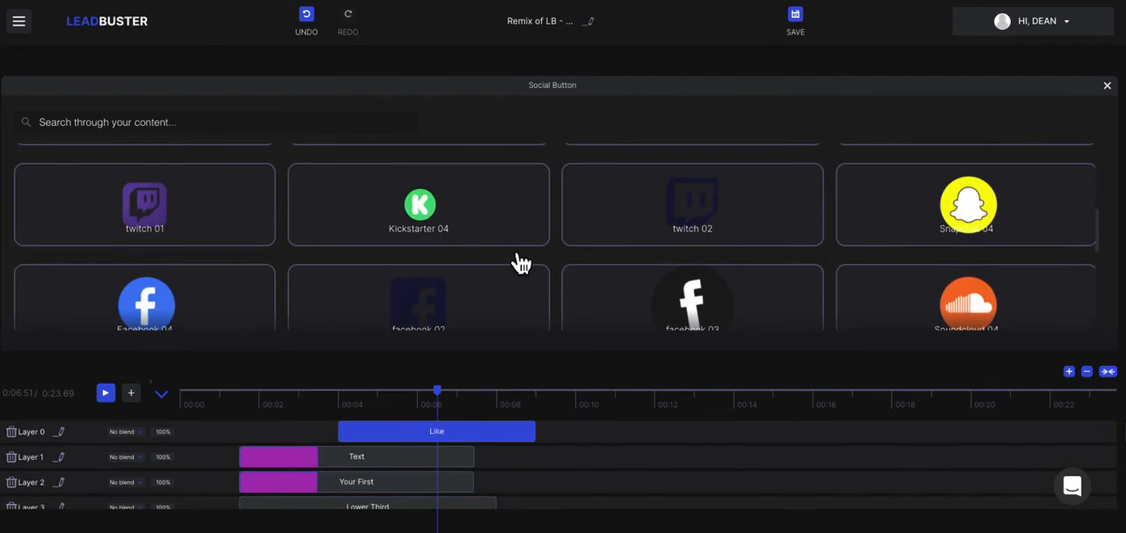
pyautogui.scroll(-5, 521, 263)
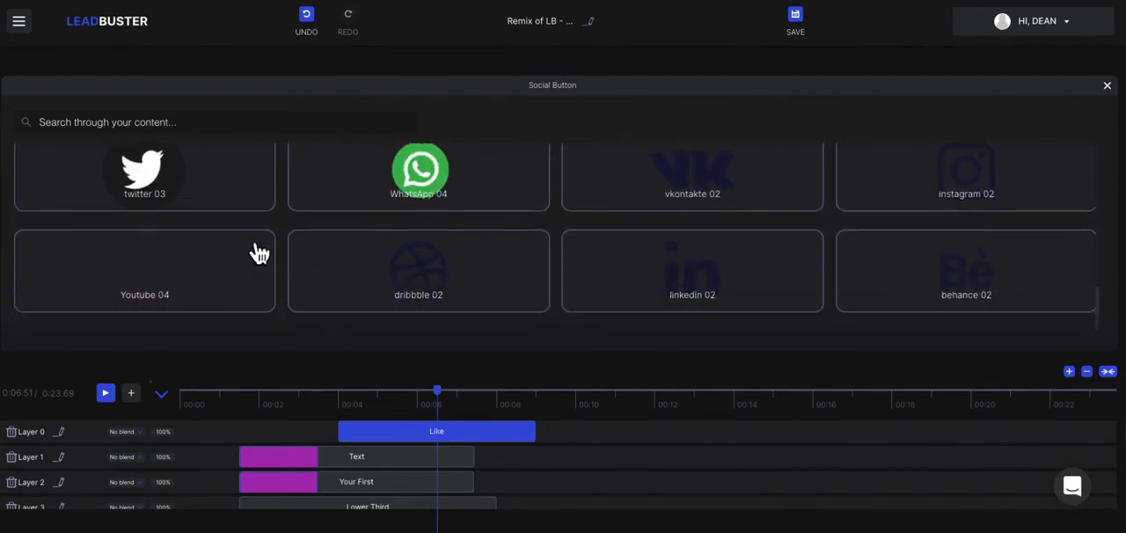
pyautogui.click(231, 275)
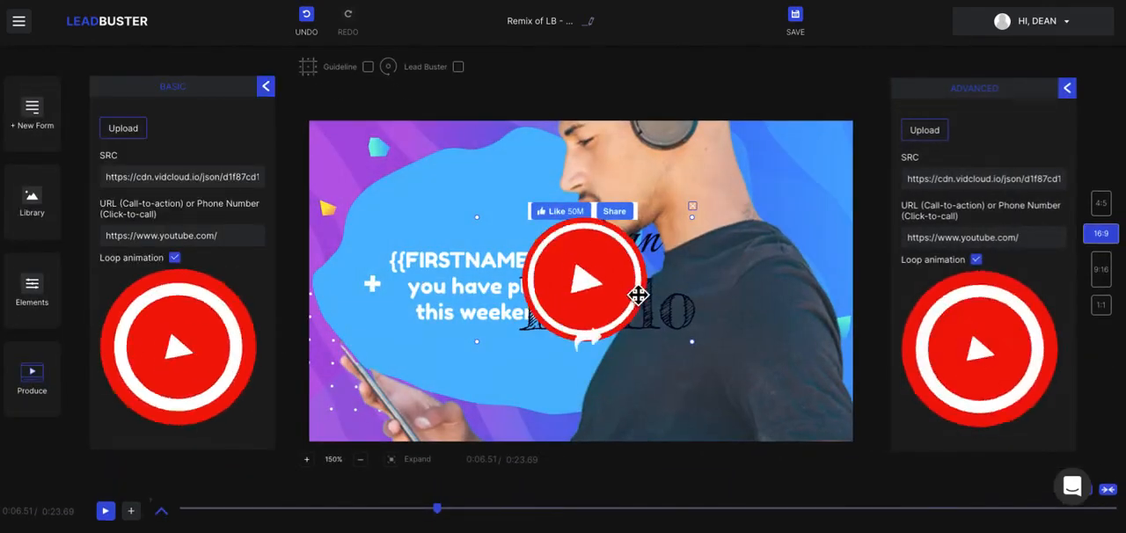
pyautogui.moveTo(607, 299); pyautogui.dragTo(614, 238)
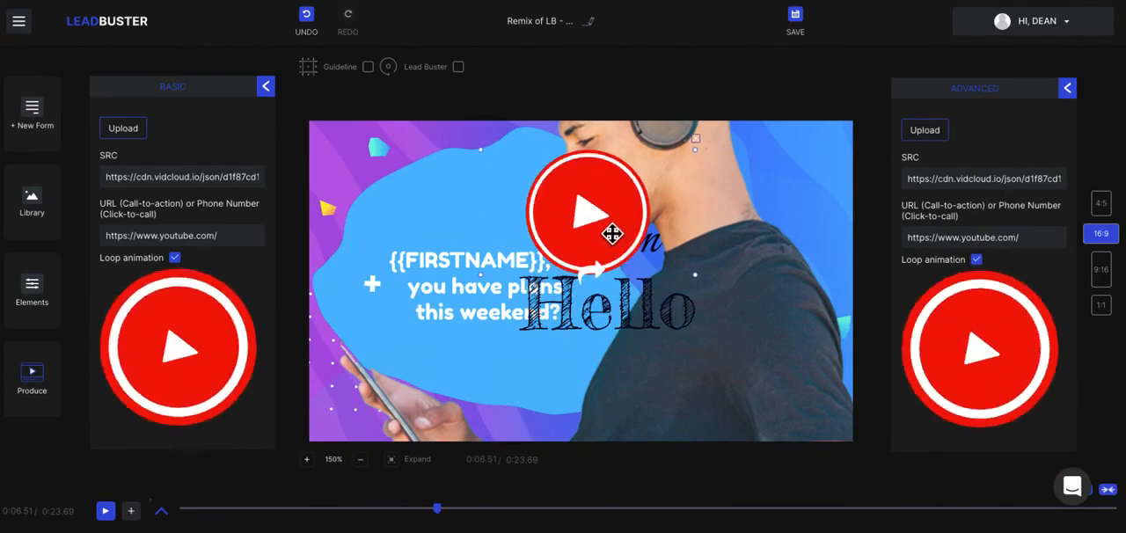
pyautogui.click(117, 231)
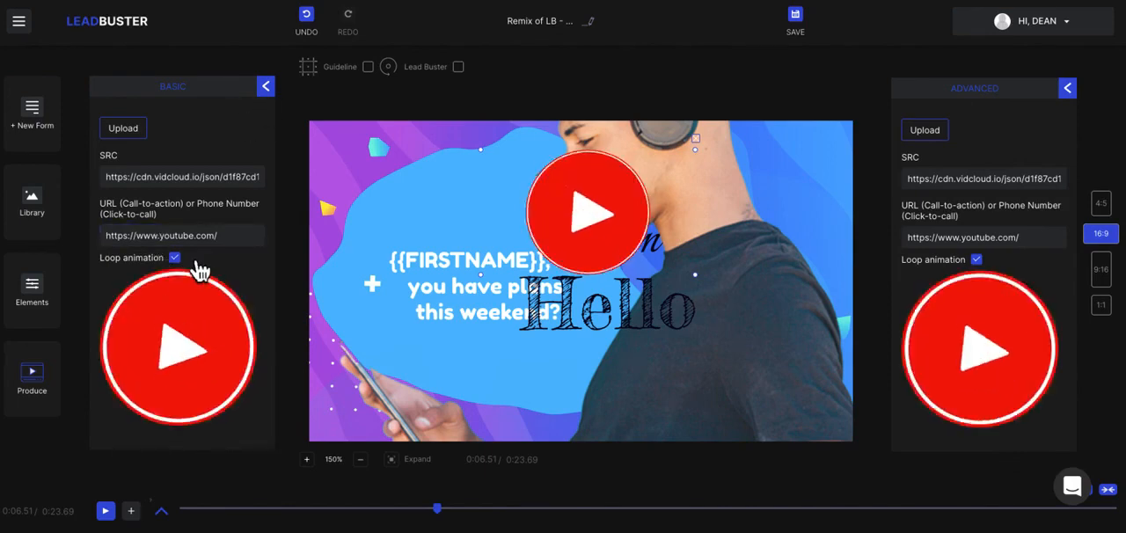
pyautogui.click(267, 86)
pyautogui.click(603, 242)
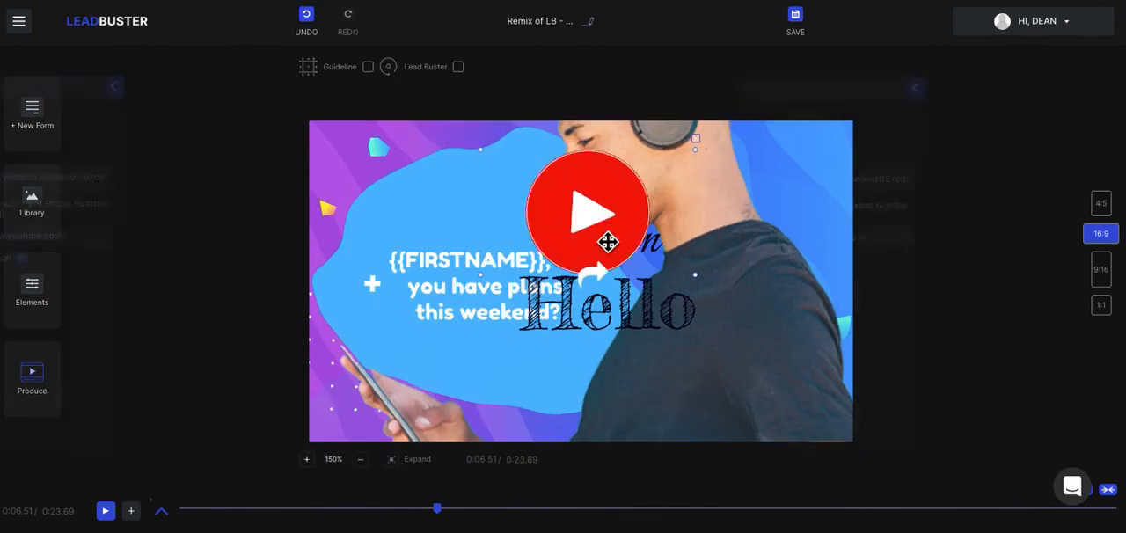
# Try the Multiply, Screen and Overlay blend modes on the YouTube button's layer.
pyautogui.click(162, 511)
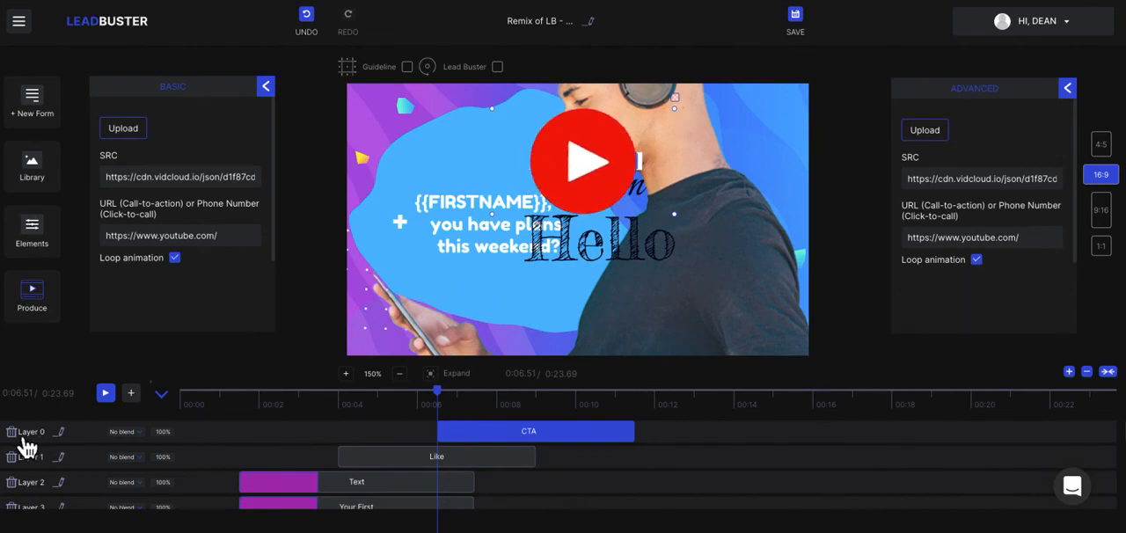
pyautogui.click(125, 432)
pyautogui.click(132, 479)
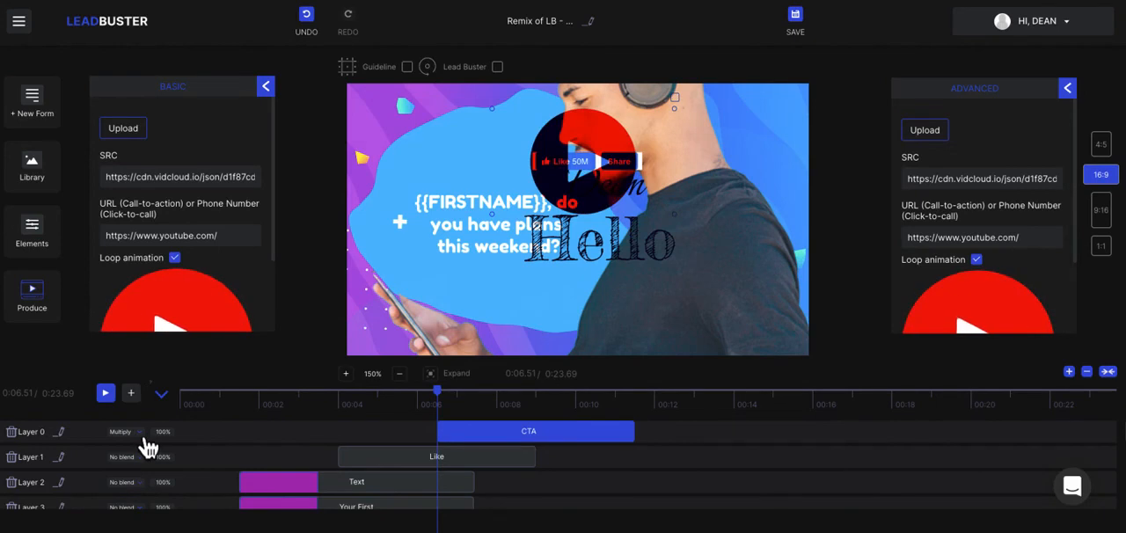
pyautogui.click(141, 437)
pyautogui.click(141, 491)
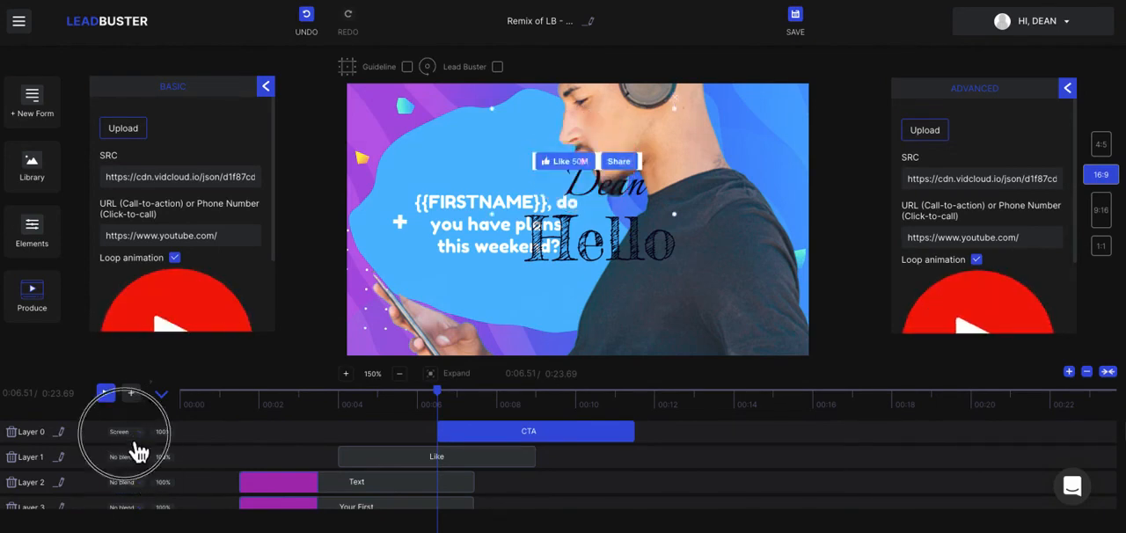
pyautogui.click(128, 432)
pyautogui.scroll(-1, 123, 488)
pyautogui.click(120, 473)
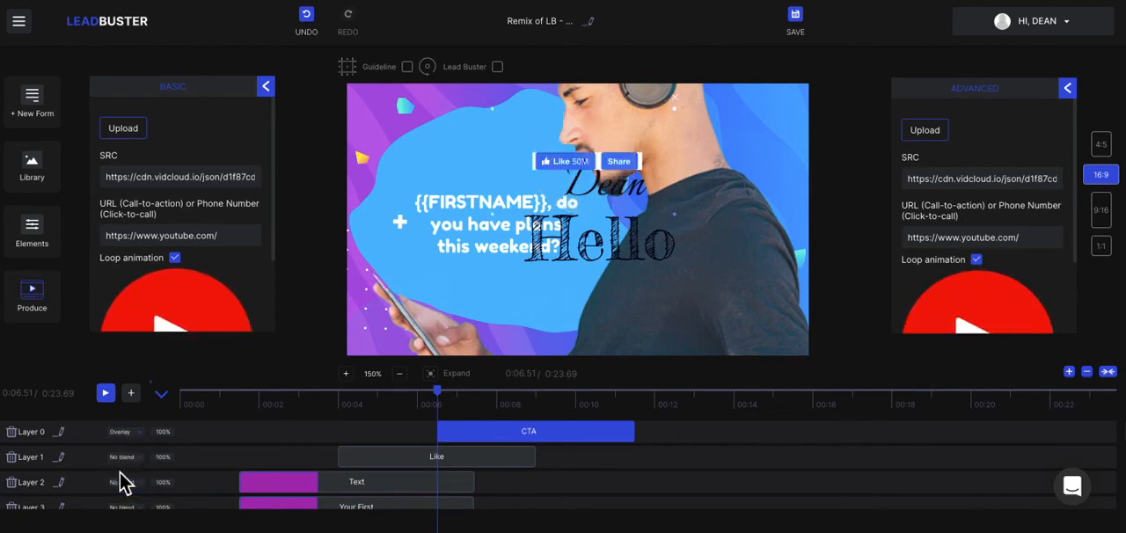
# Delete the YouTube button's layer and the Like button's layer from the timeline.
pyautogui.click(12, 433)
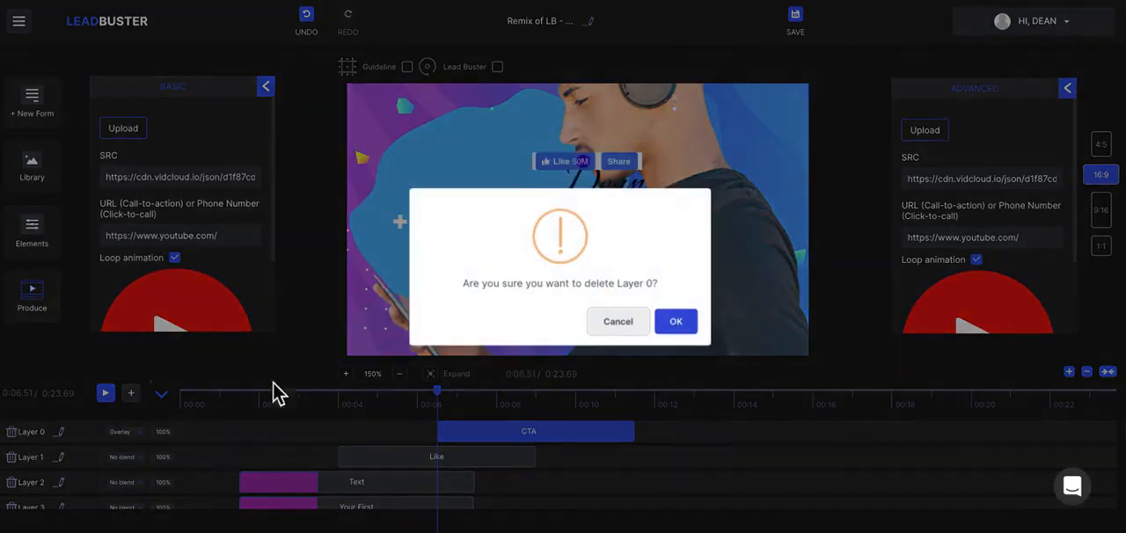
pyautogui.click(695, 322)
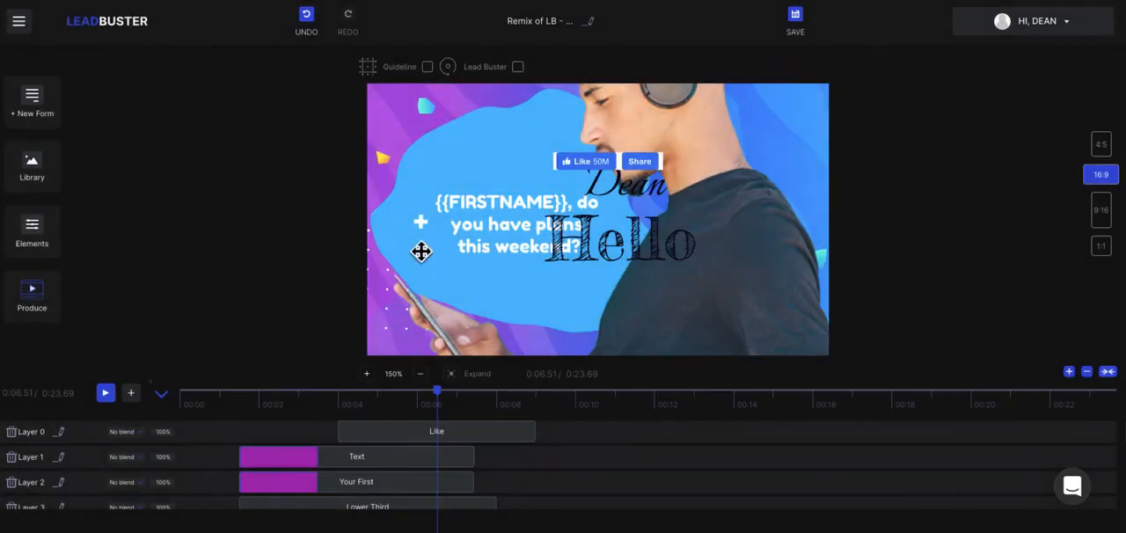
pyautogui.click(636, 246)
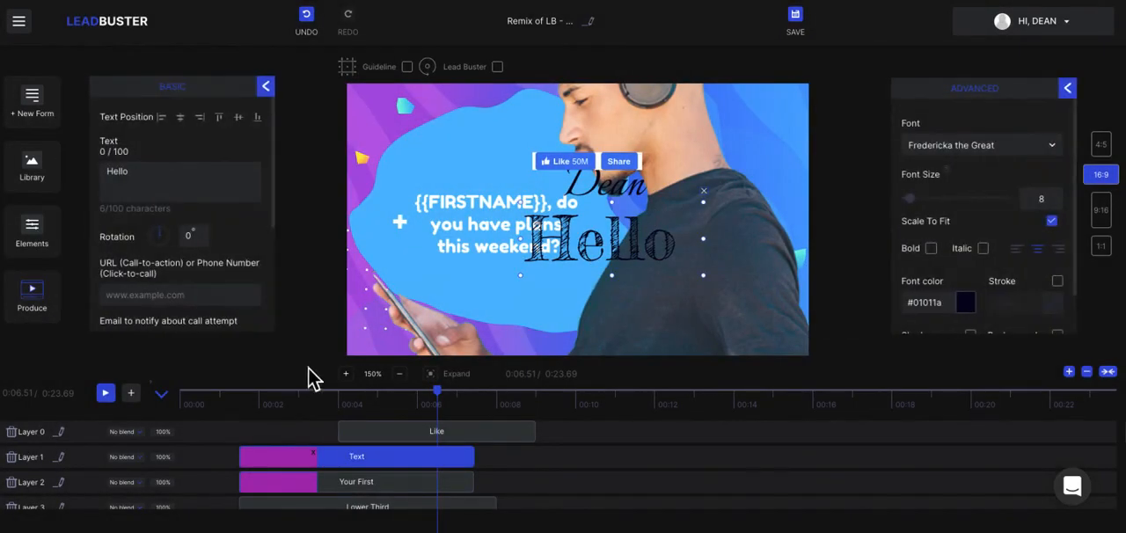
pyautogui.click(28, 438)
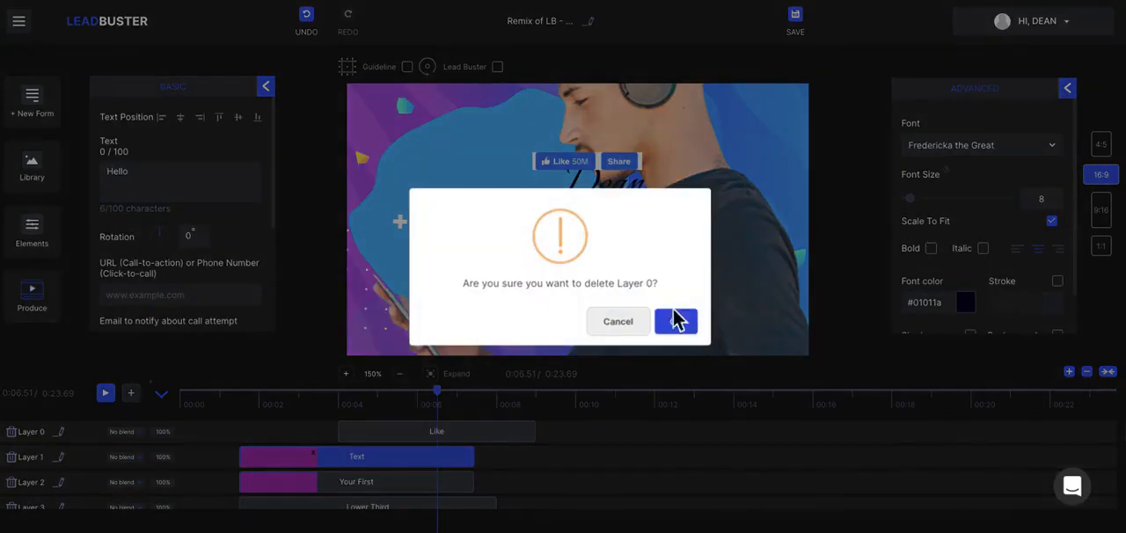
pyautogui.click(688, 329)
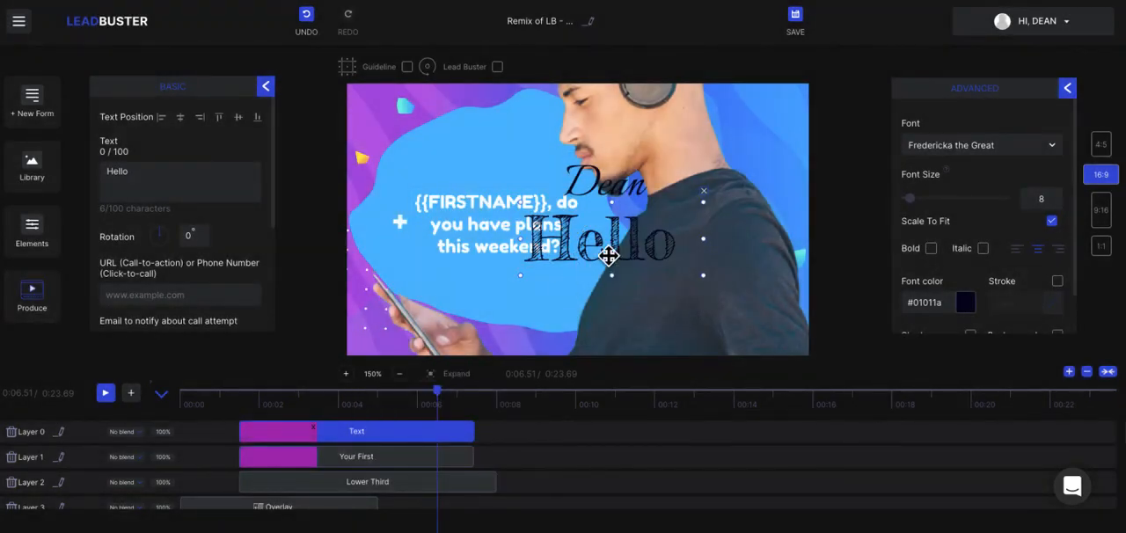
# Reduce the height of the "Hello" text slightly, and delete that text from the canvas.
pyautogui.moveTo(607, 204)
pyautogui.mouseDown()
pyautogui.moveTo(606, 254)
pyautogui.moveTo(613, 213)
pyautogui.mouseUp()
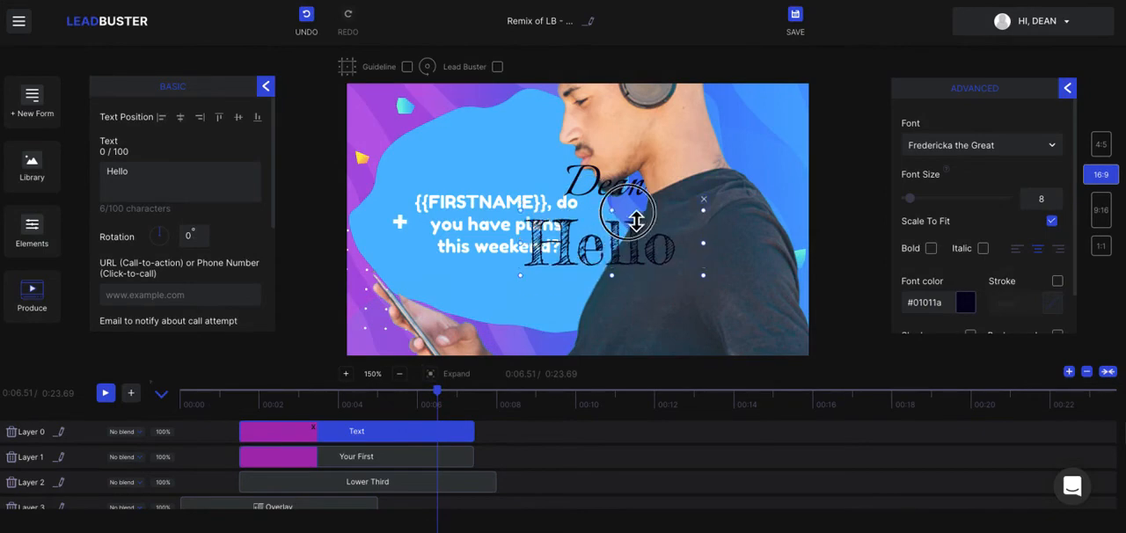
pyautogui.click(704, 200)
# Examine the font list, font size, shadow and background options of the first-name text.
pyautogui.click(643, 186)
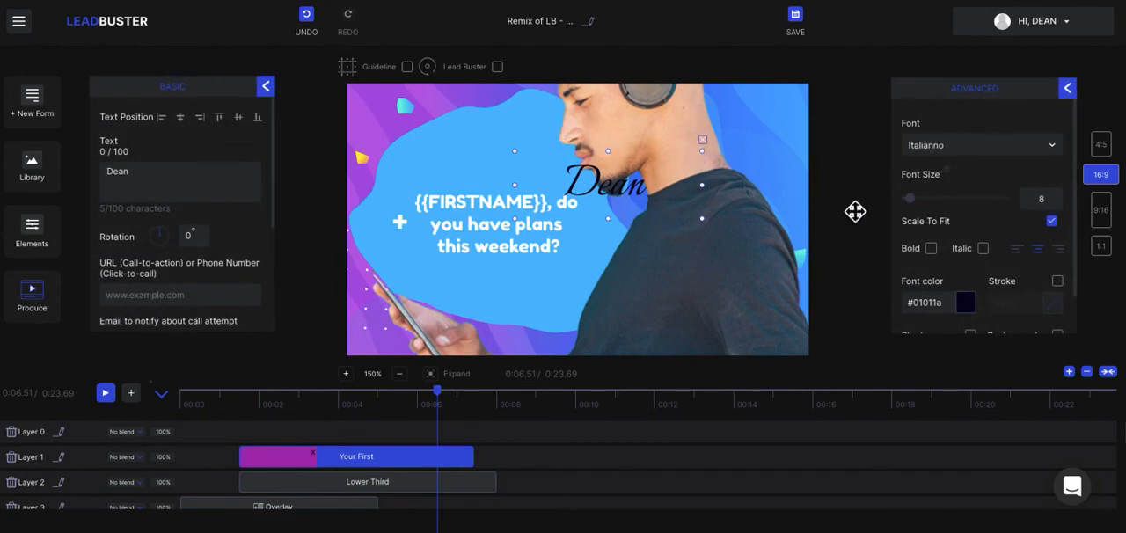
pyautogui.scroll(-1, 995, 226)
pyautogui.scroll(1, 995, 226)
pyautogui.click(931, 150)
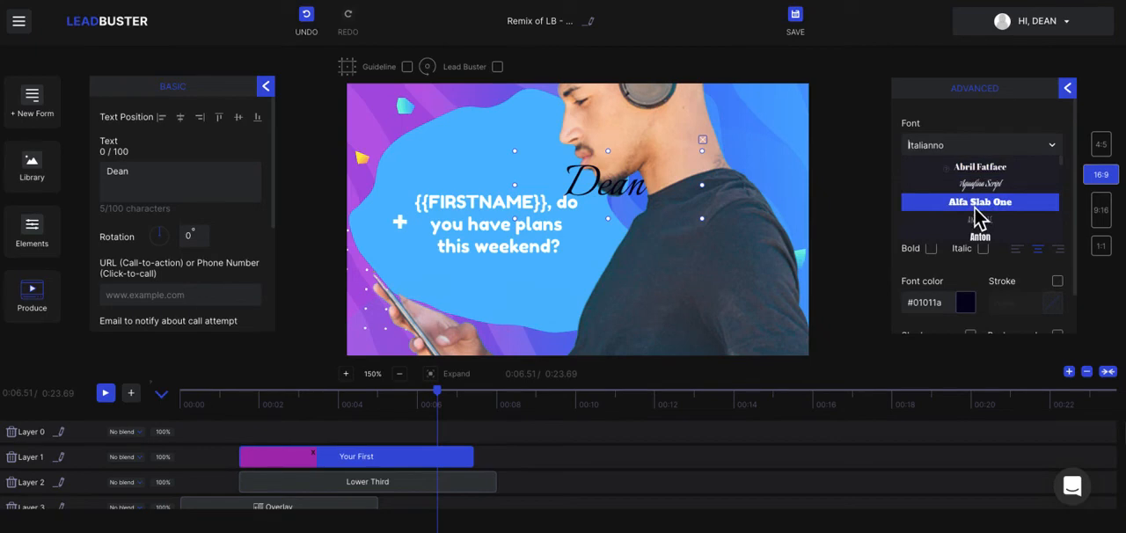
pyautogui.scroll(-3, 979, 220)
pyautogui.click(961, 111)
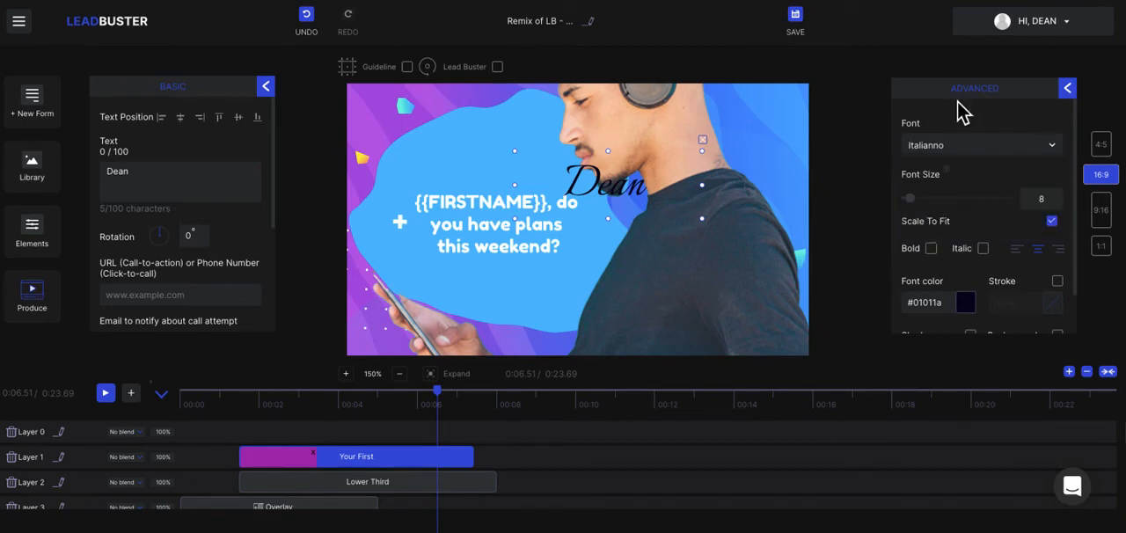
pyautogui.click(913, 200)
pyautogui.scroll(-1, 1069, 288)
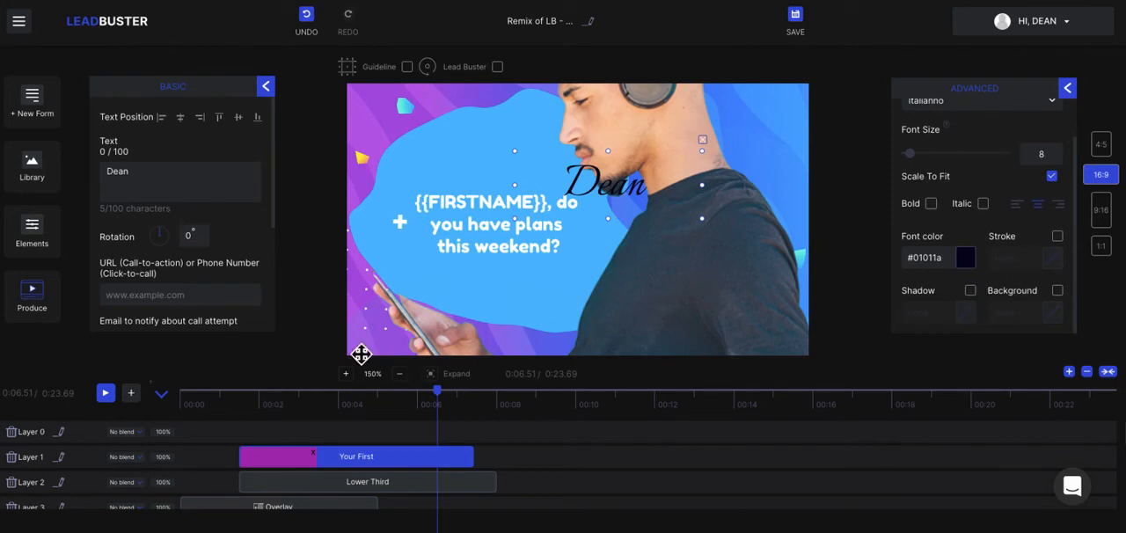
# Delete the first-name text from the canvas after checking the list of available elements.
pyautogui.click(265, 86)
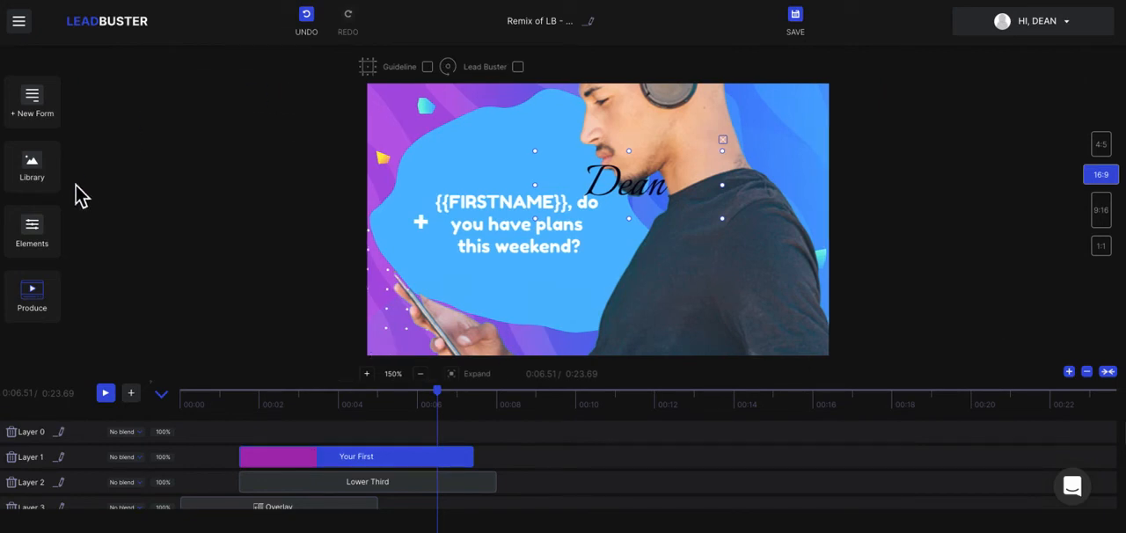
pyautogui.click(38, 227)
pyautogui.scroll(-1, 218, 225)
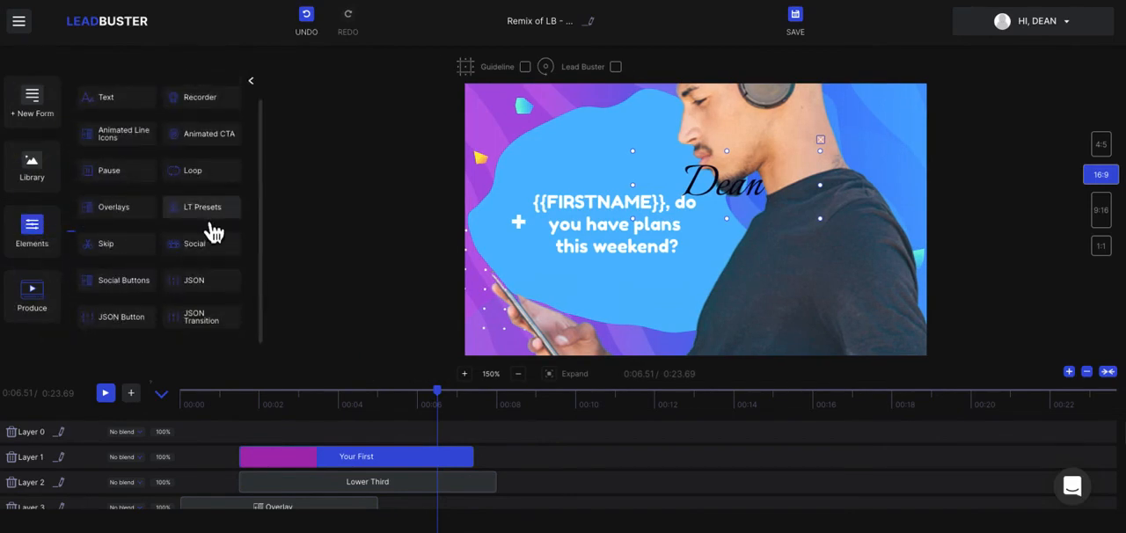
pyautogui.scroll(1, 214, 231)
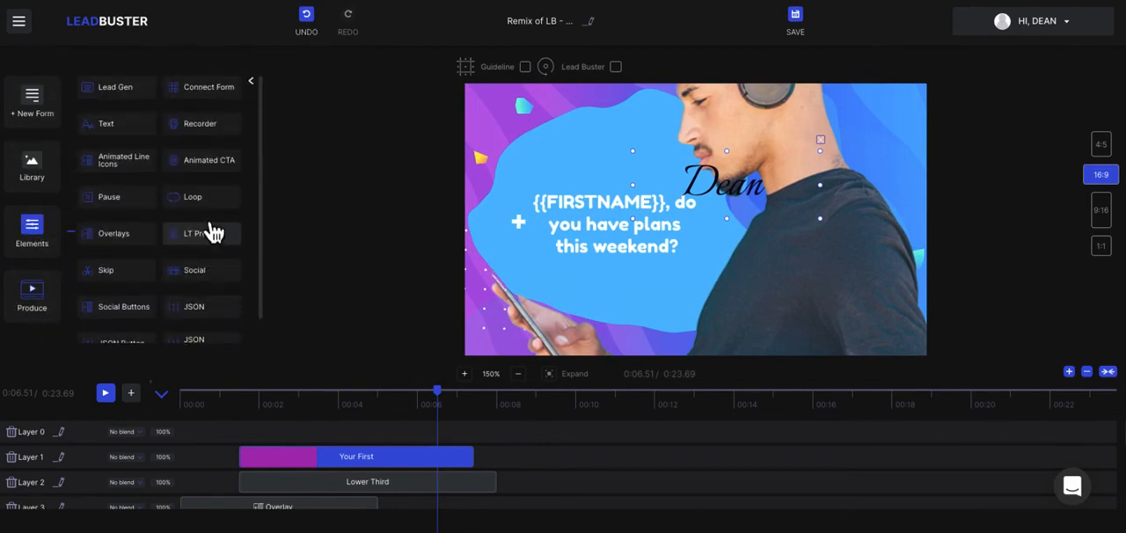
pyautogui.click(826, 144)
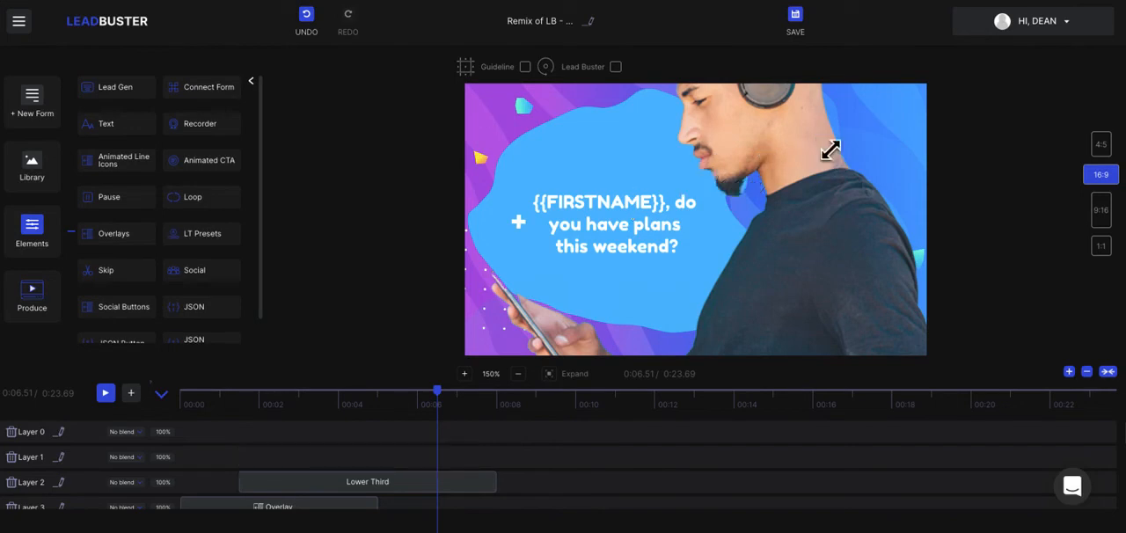
pyautogui.click(257, 84)
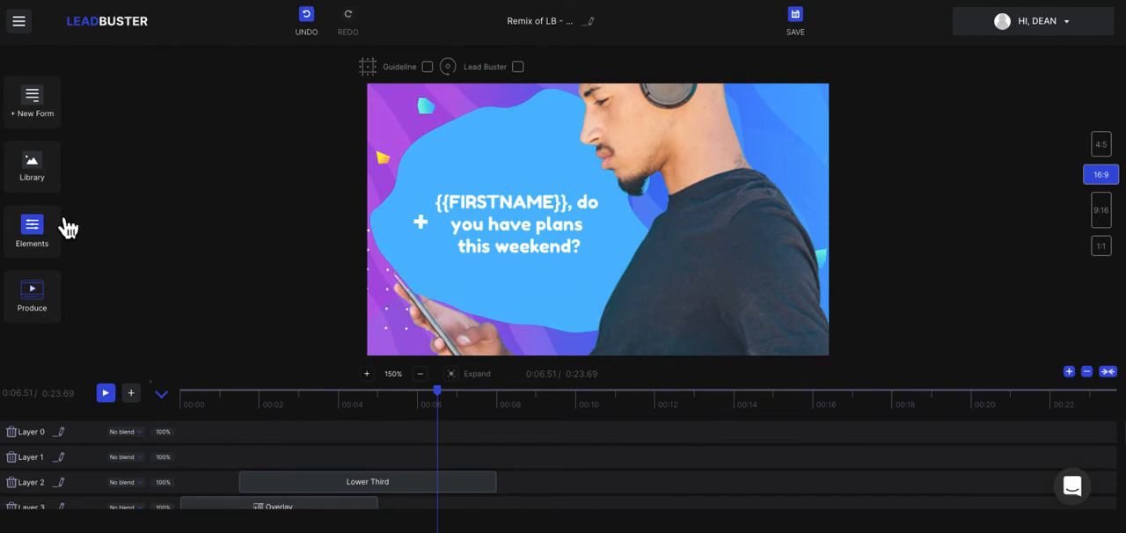
# Move the image of the man slightly right and down on the canvas.
pyautogui.click(669, 202)
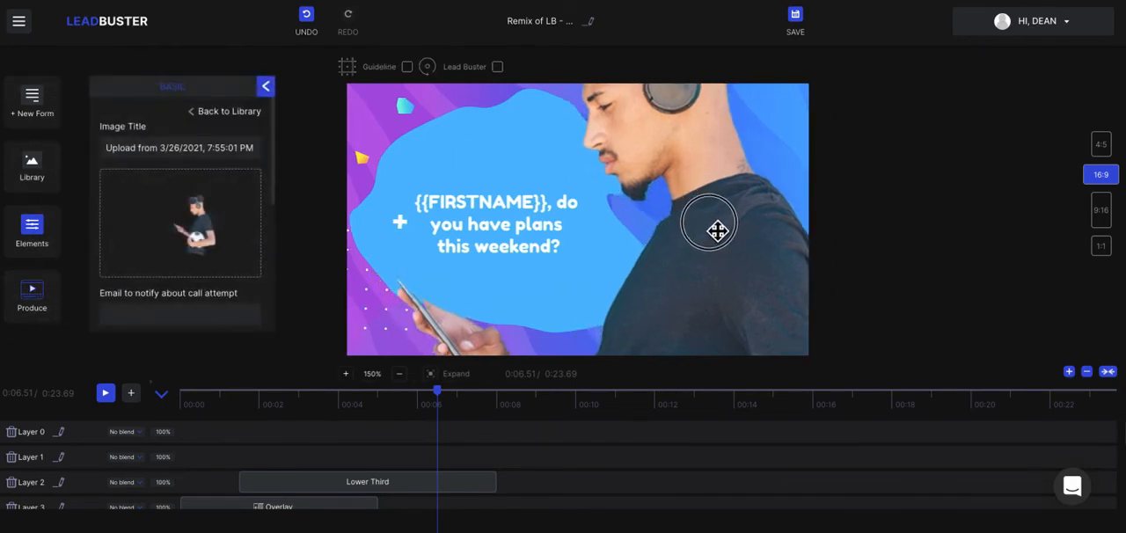
pyautogui.click(267, 86)
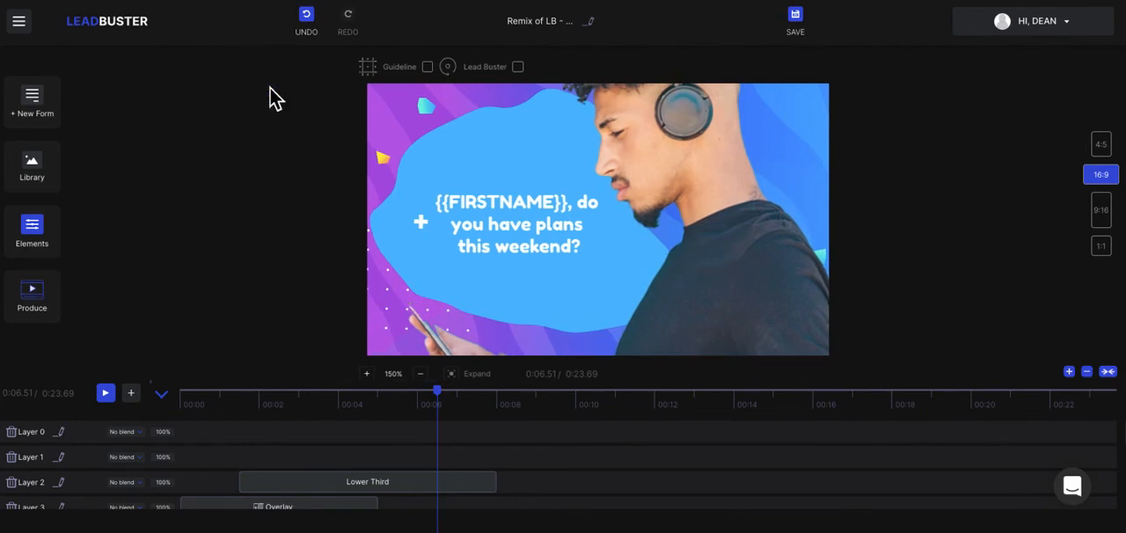
pyautogui.click(45, 244)
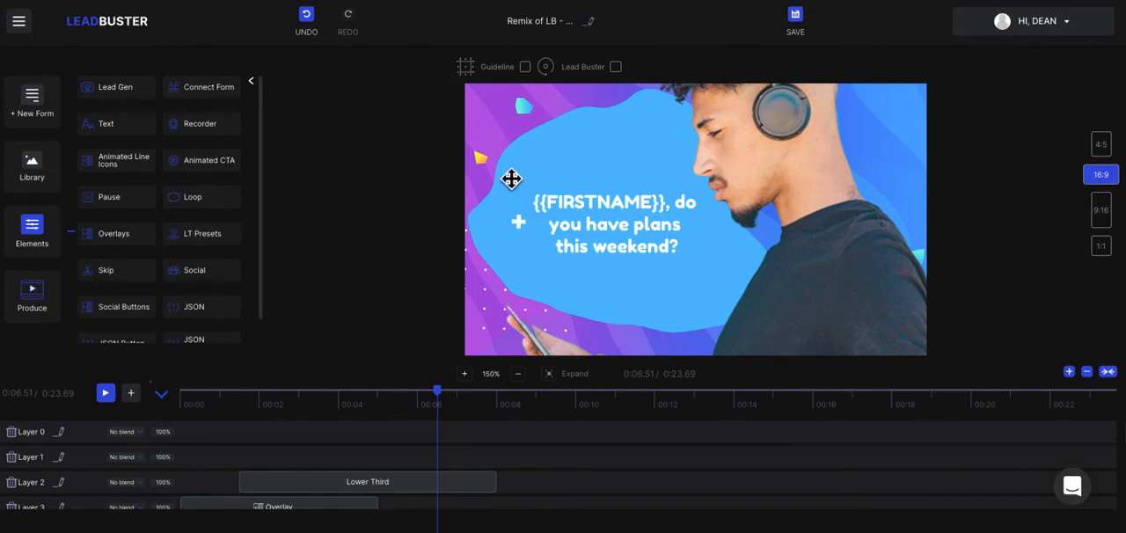
pyautogui.click(254, 82)
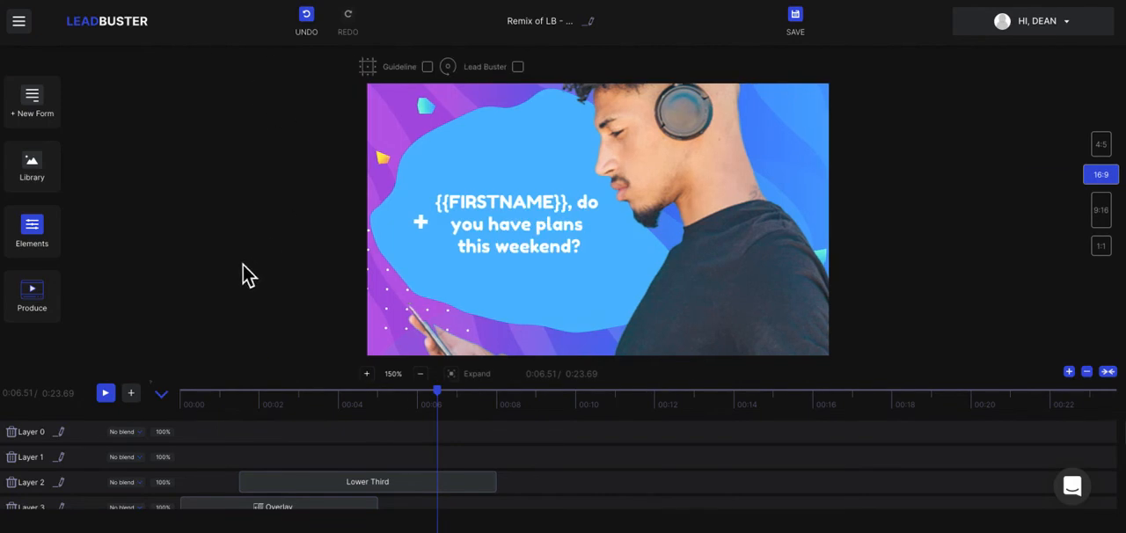
pyautogui.click(749, 208)
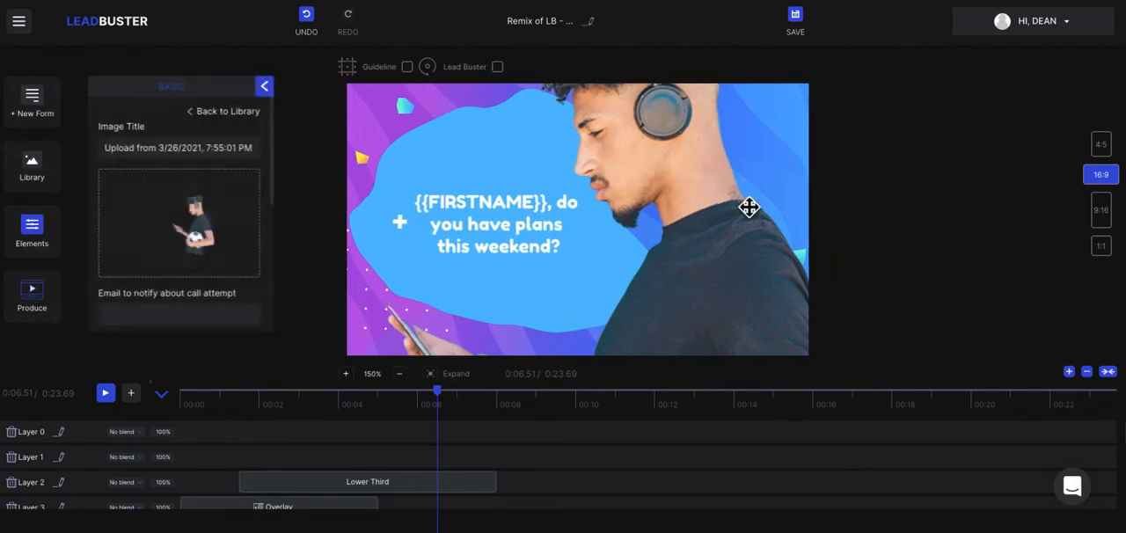
# Examine the custom form's styles and its caption and lead fields.
pyautogui.click(43, 104)
pyautogui.click(123, 112)
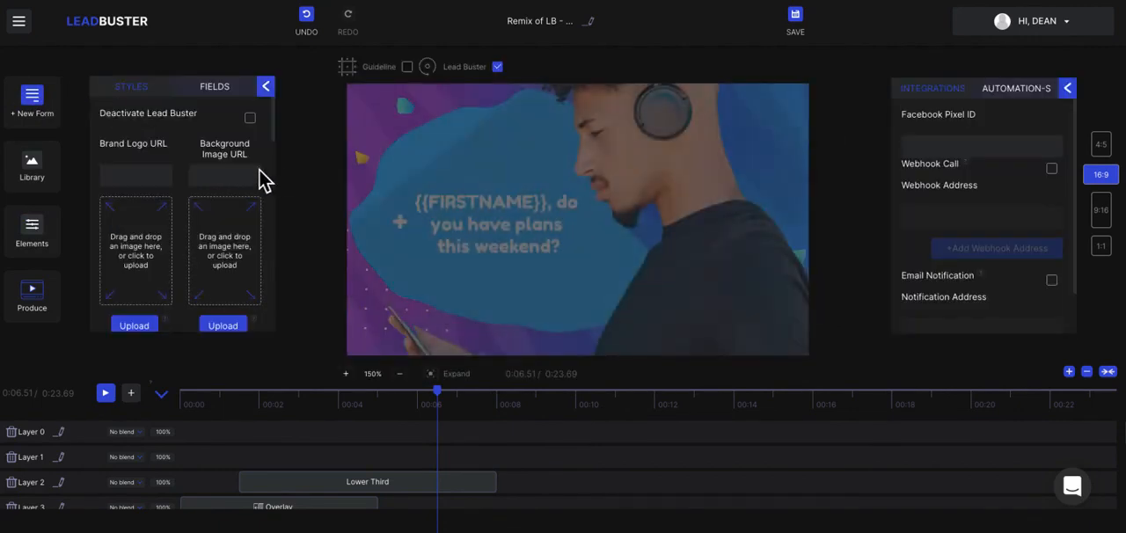
pyautogui.click(220, 93)
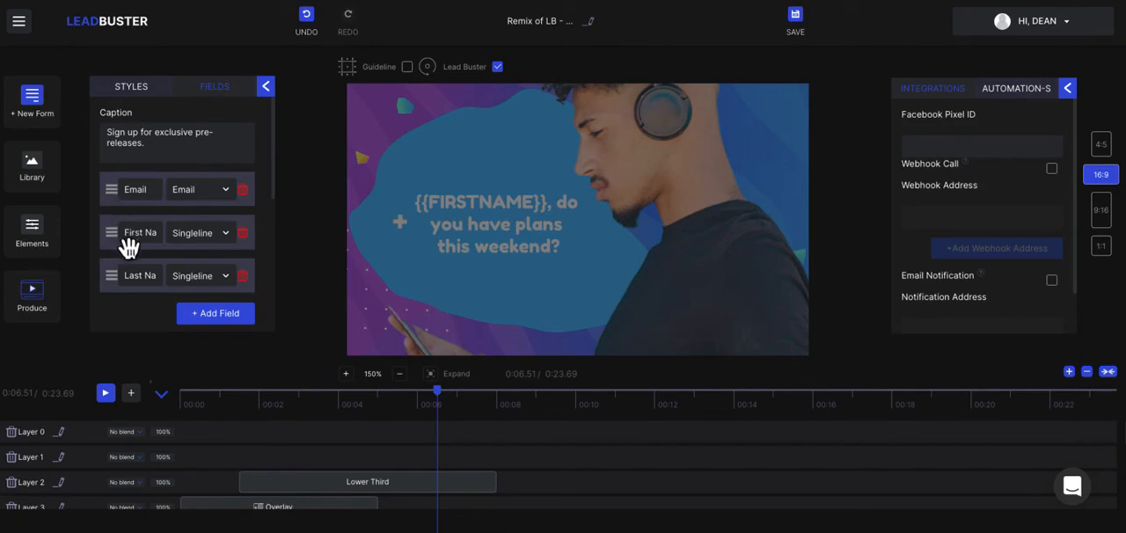
pyautogui.click(266, 86)
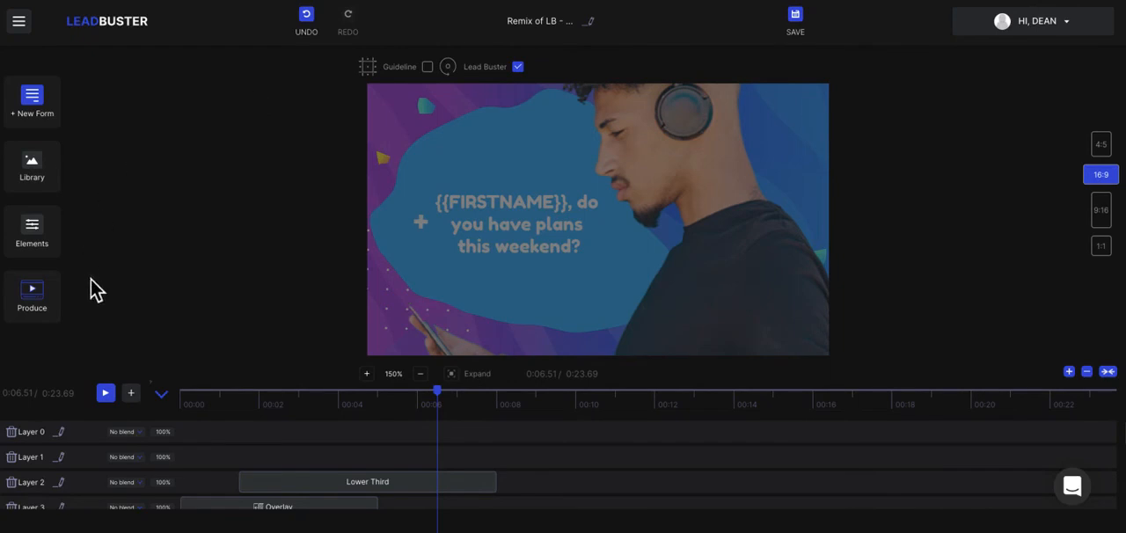
# Examine the project's production settings, including title, tracking IDs, background colour, playbar, tags and thumbnail.
pyautogui.click(44, 315)
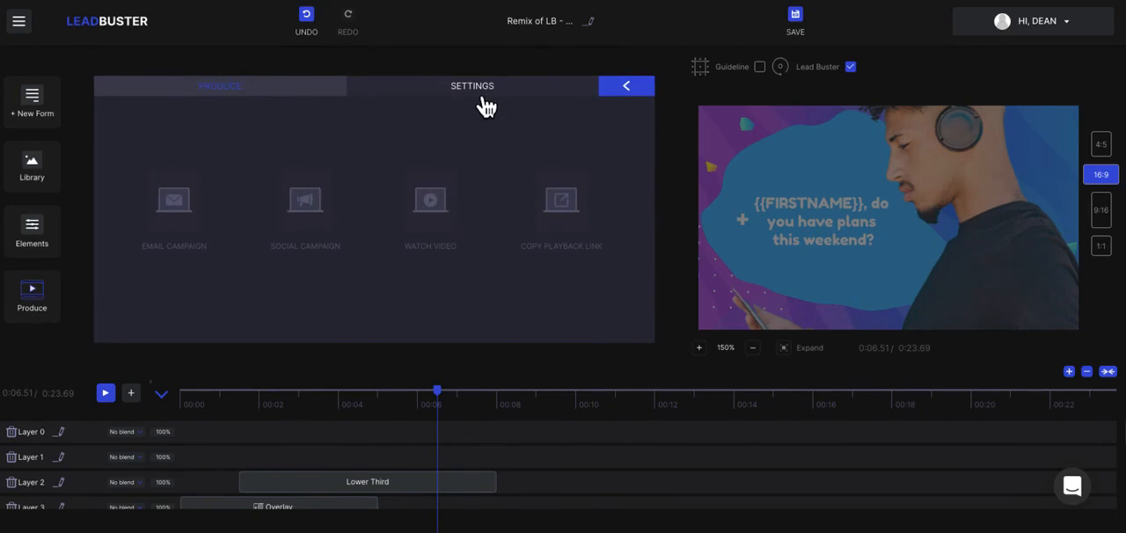
pyautogui.click(483, 101)
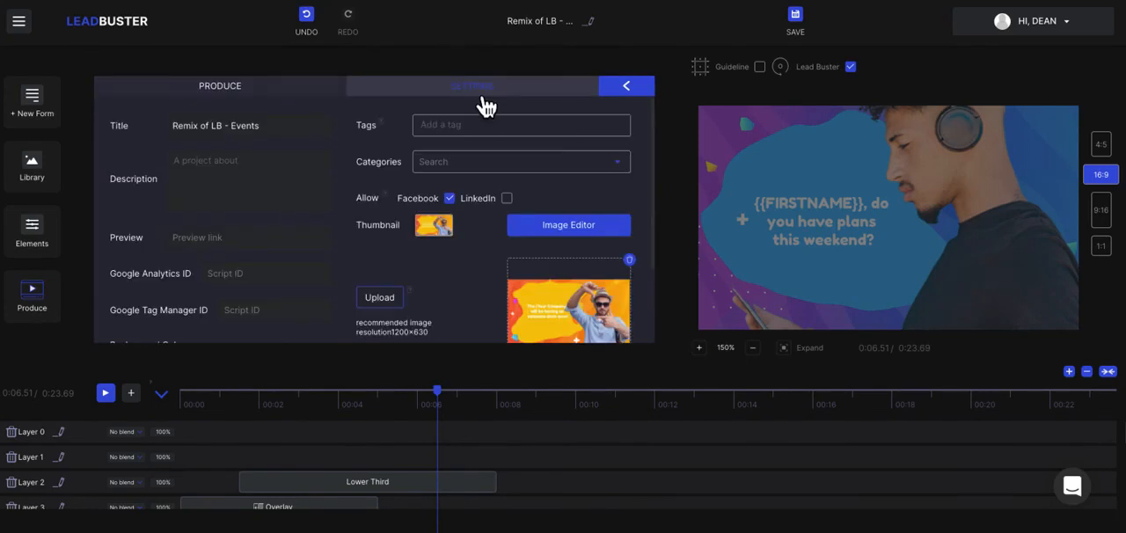
pyautogui.scroll(-1, 299, 220)
pyautogui.scroll(1, 185, 163)
pyautogui.scroll(-4, 252, 183)
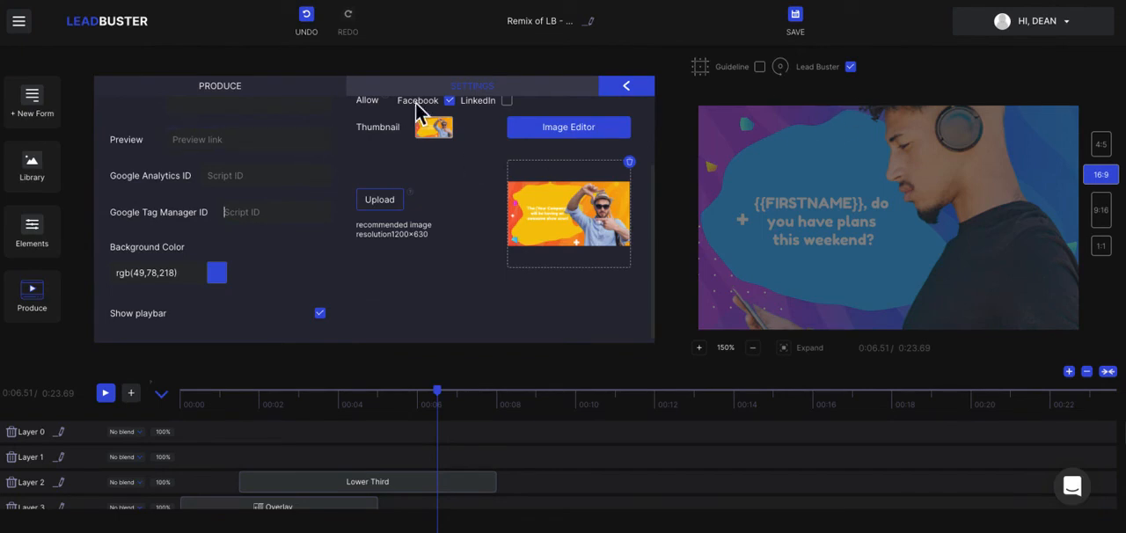
pyautogui.click(290, 92)
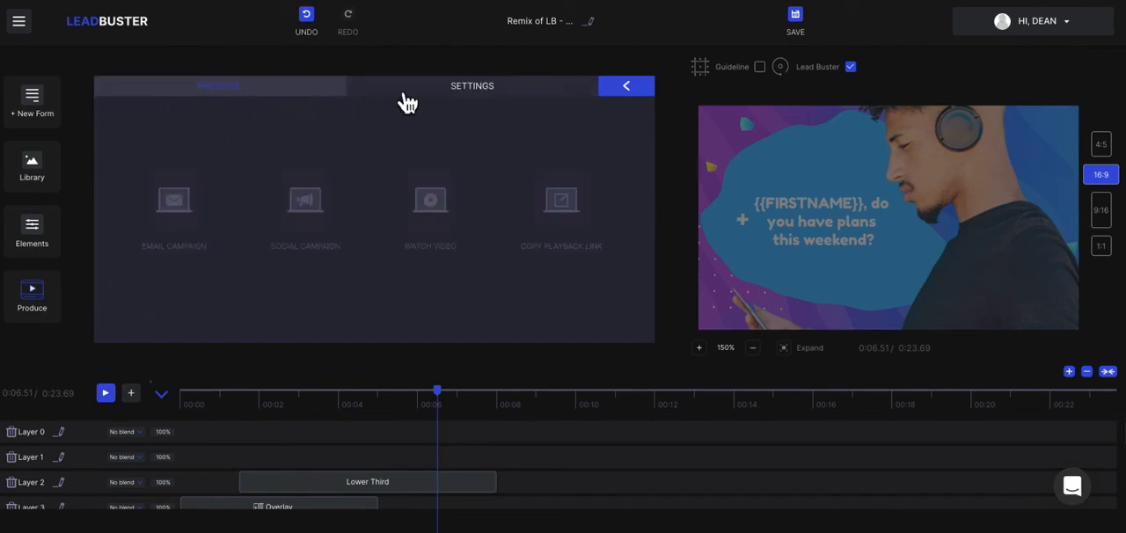
pyautogui.click(626, 89)
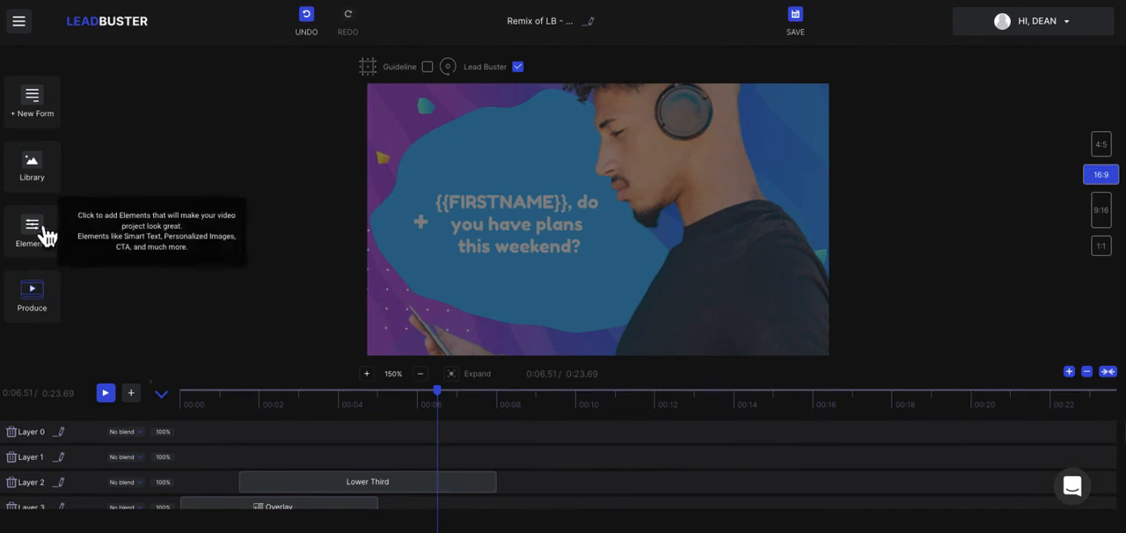
# Enable webhook calls for the custom form and add entries for a second and third webhook address.
pyautogui.click(46, 124)
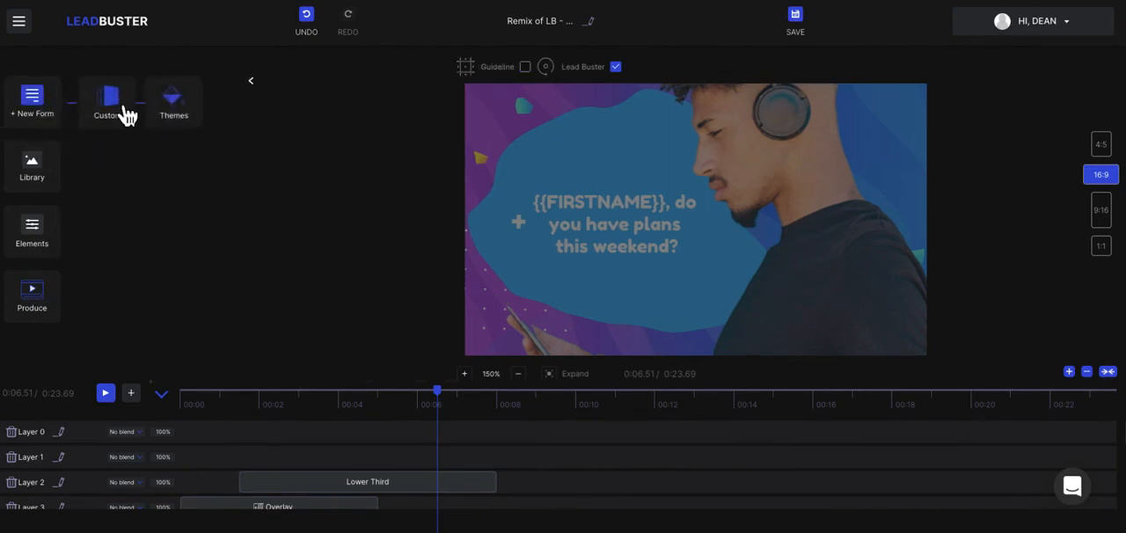
pyautogui.click(121, 114)
pyautogui.scroll(-5, 252, 269)
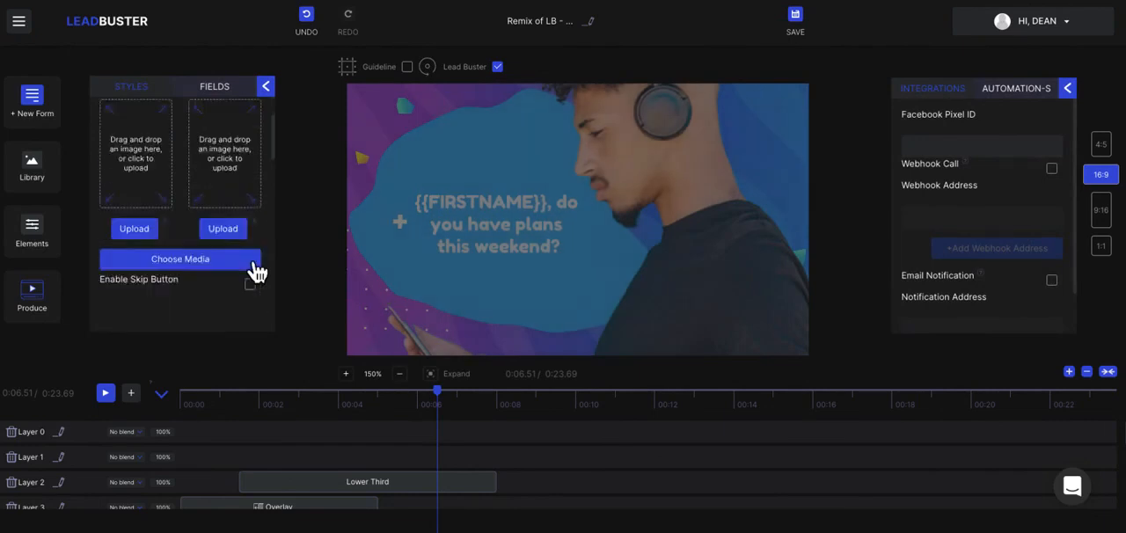
pyautogui.click(227, 104)
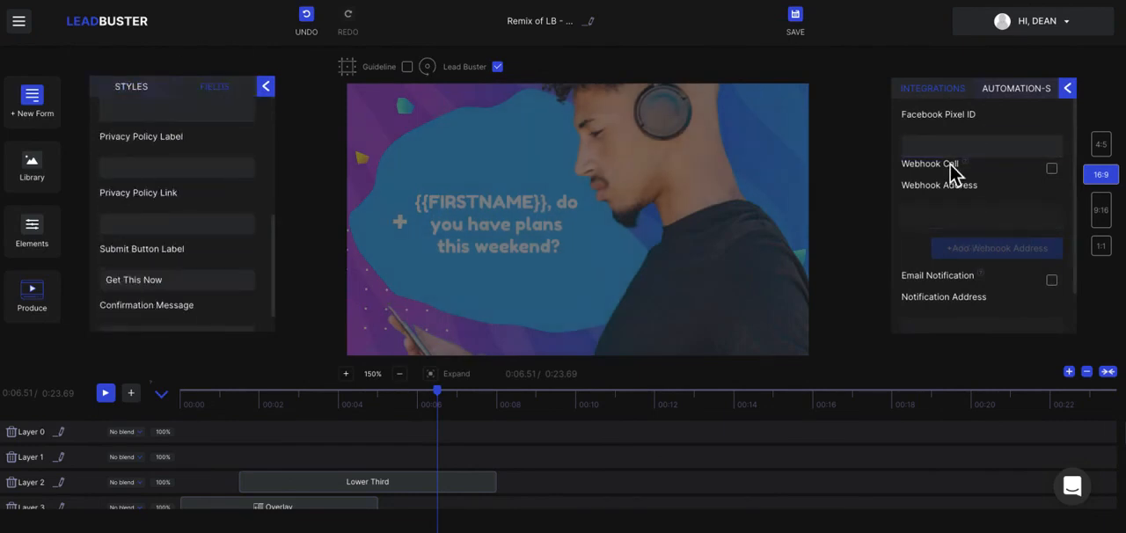
pyautogui.click(933, 148)
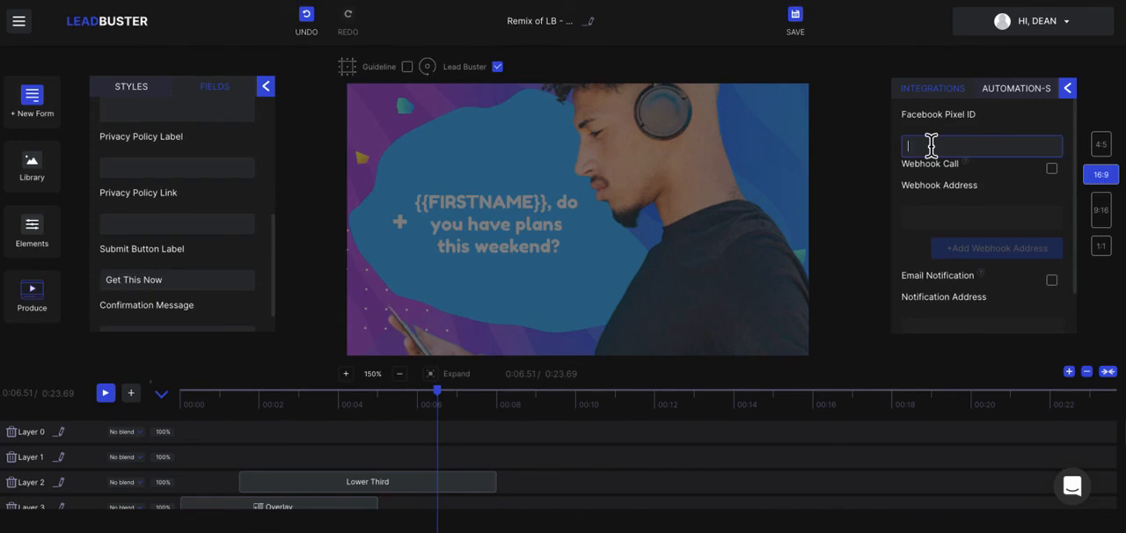
pyautogui.click(1058, 173)
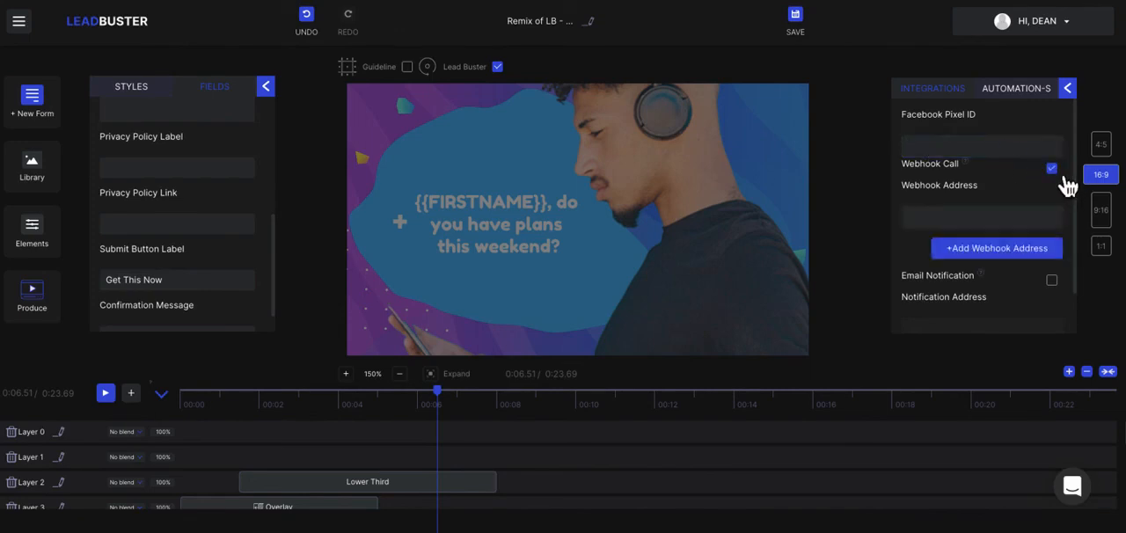
pyautogui.click(997, 249)
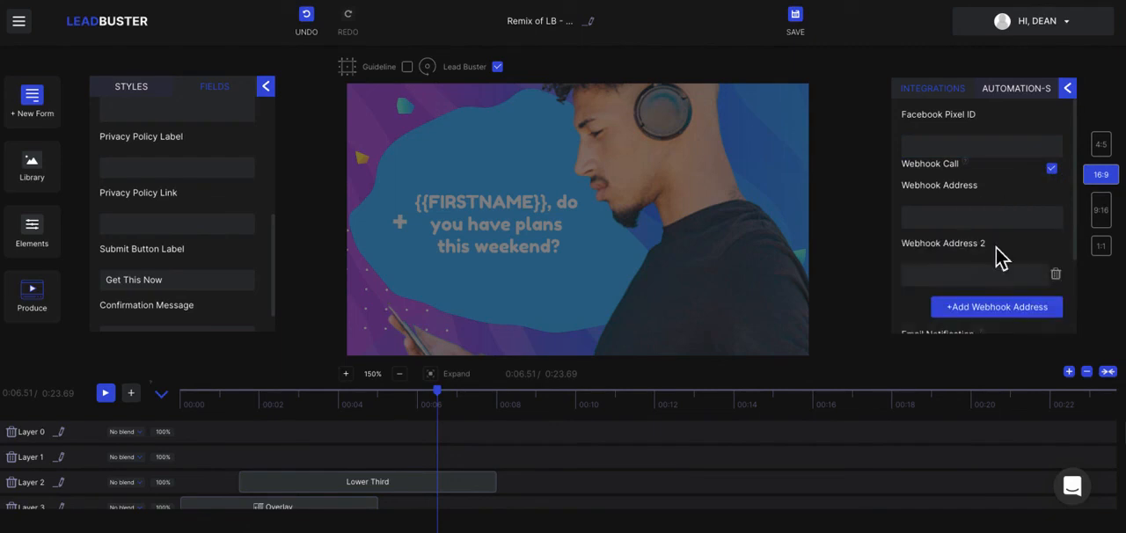
pyautogui.click(1001, 317)
pyautogui.scroll(-2, 979, 246)
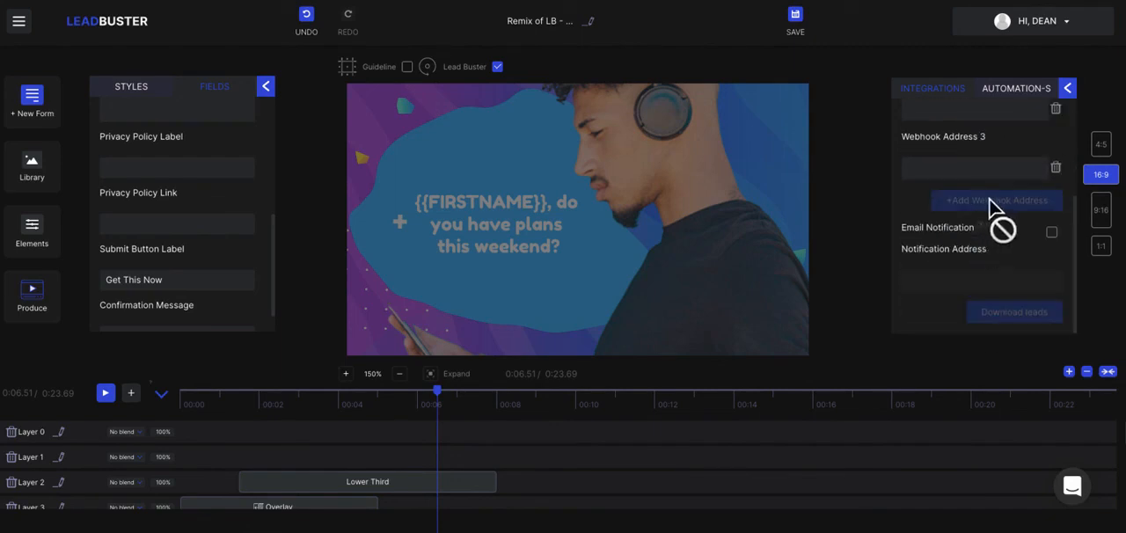
pyautogui.scroll(3, 1012, 218)
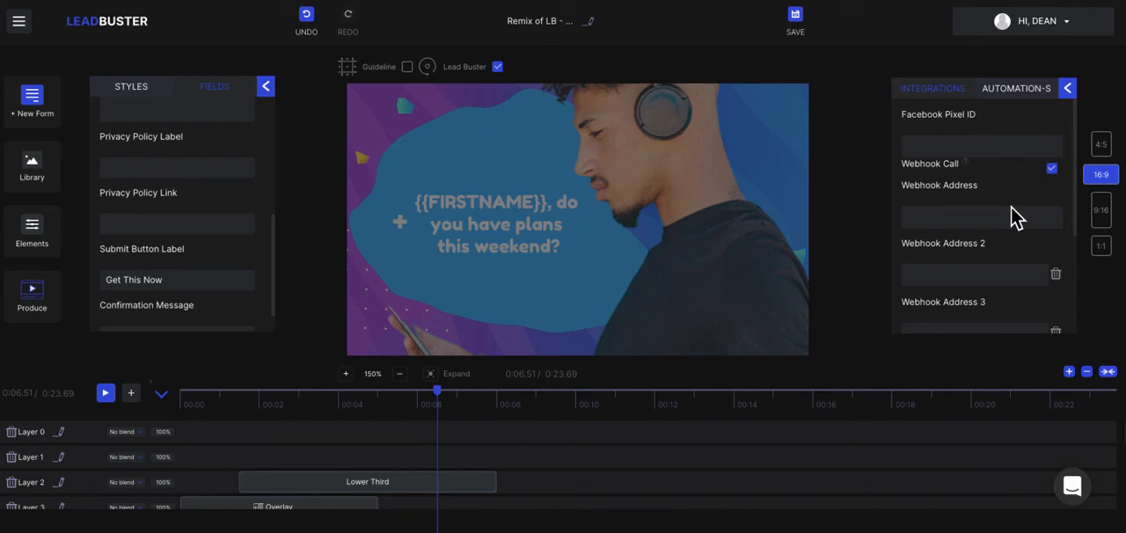
# Enable email notifications for the custom form and fill in the notification e-mail address.
pyautogui.click(933, 217)
pyautogui.scroll(-2, 933, 218)
pyautogui.click(839, 256)
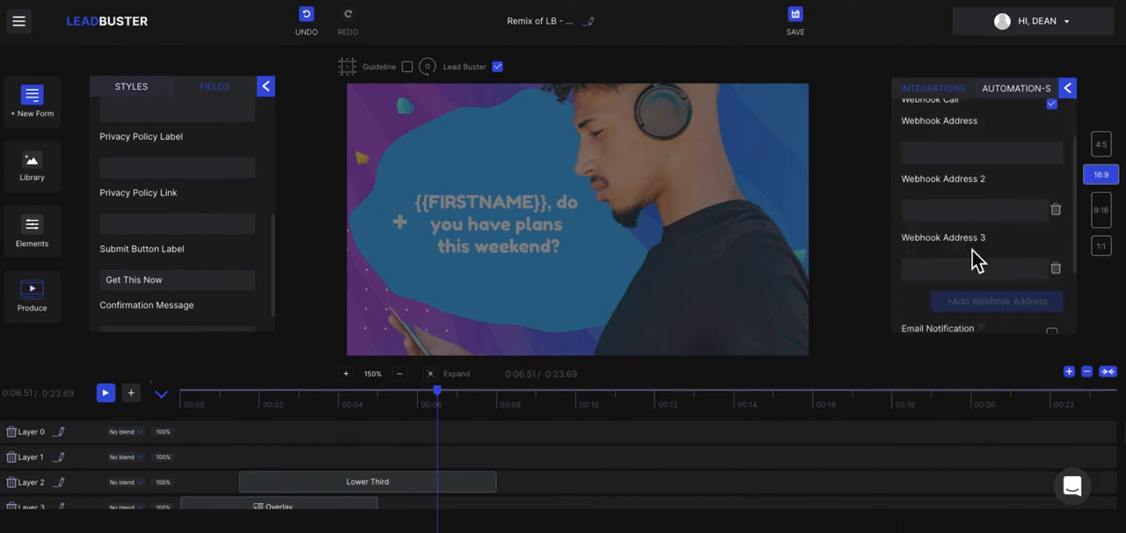
pyautogui.scroll(-1, 983, 255)
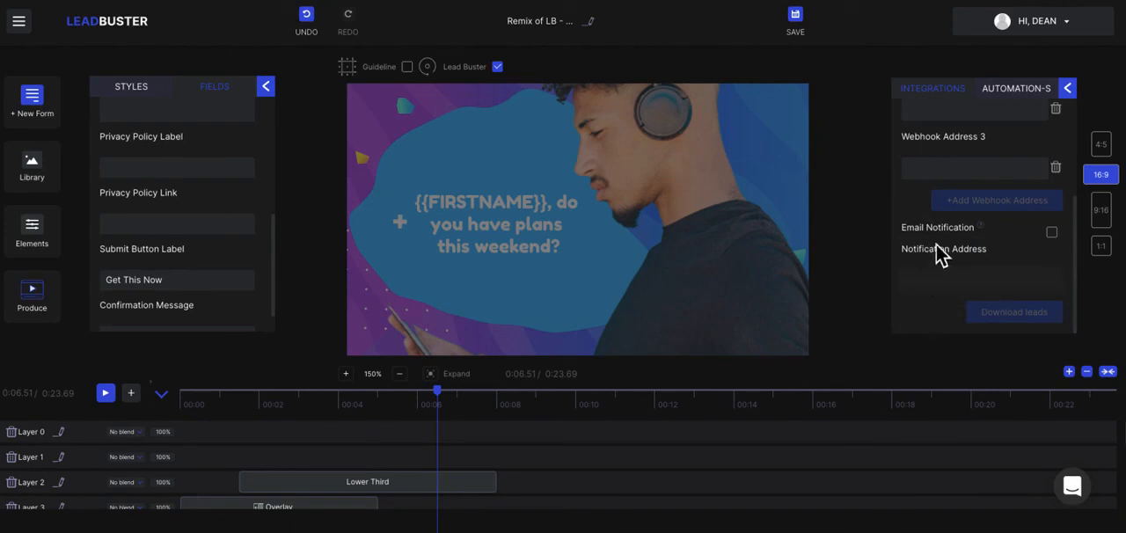
pyautogui.click(1066, 249)
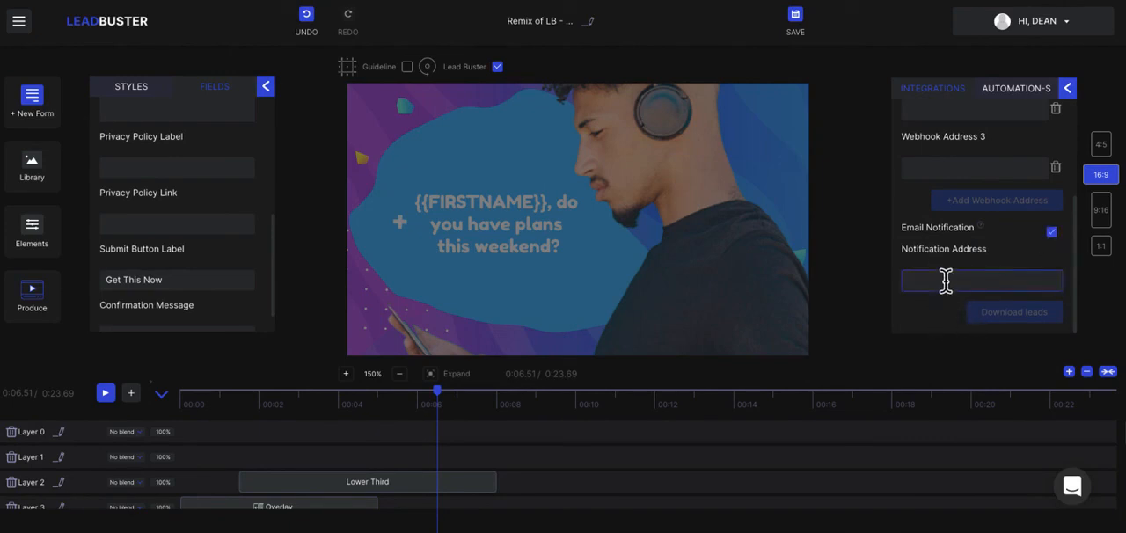
pyautogui.click(945, 280)
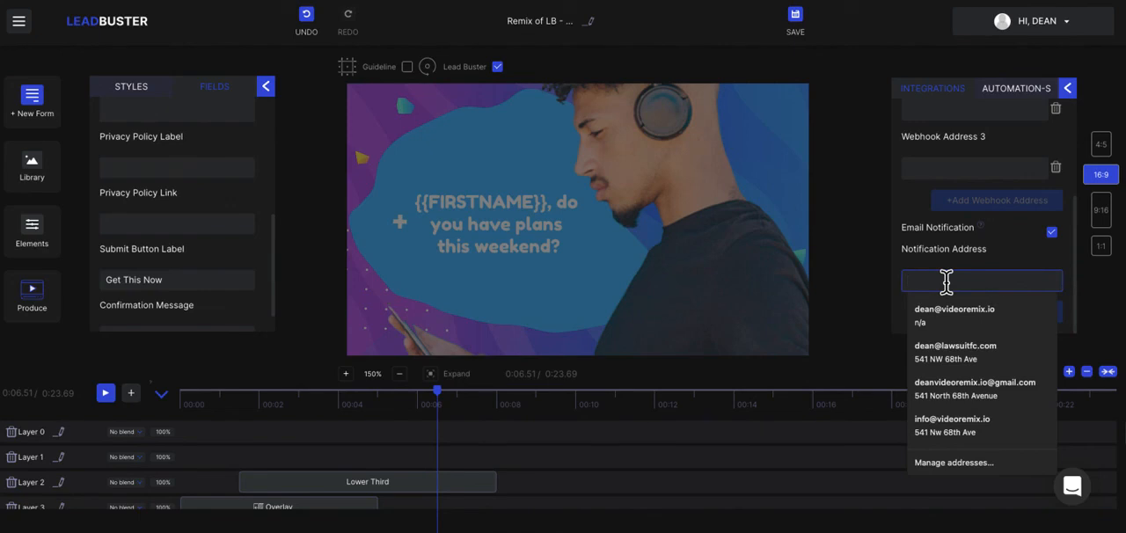
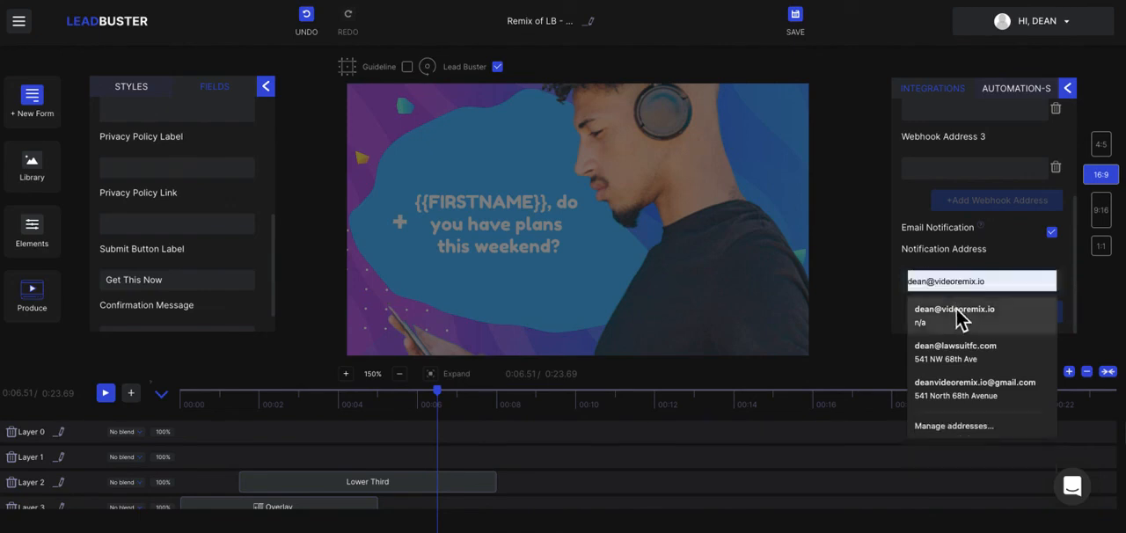
pyautogui.click(955, 314)
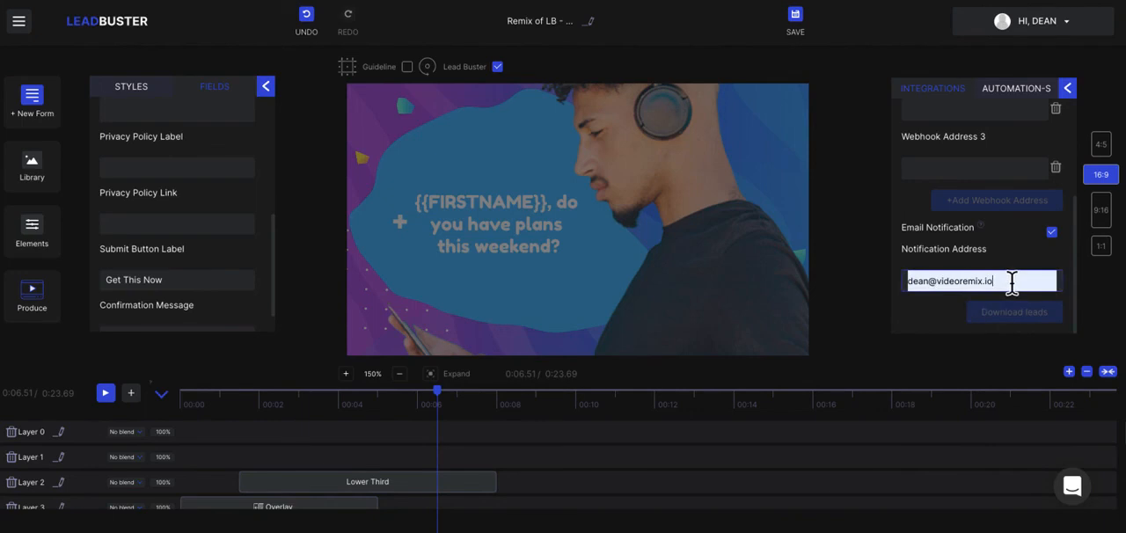
# Add a comma after the notification address and preview the video in several aspect ratios, finishing on 1:1.
pyautogui.write(',')
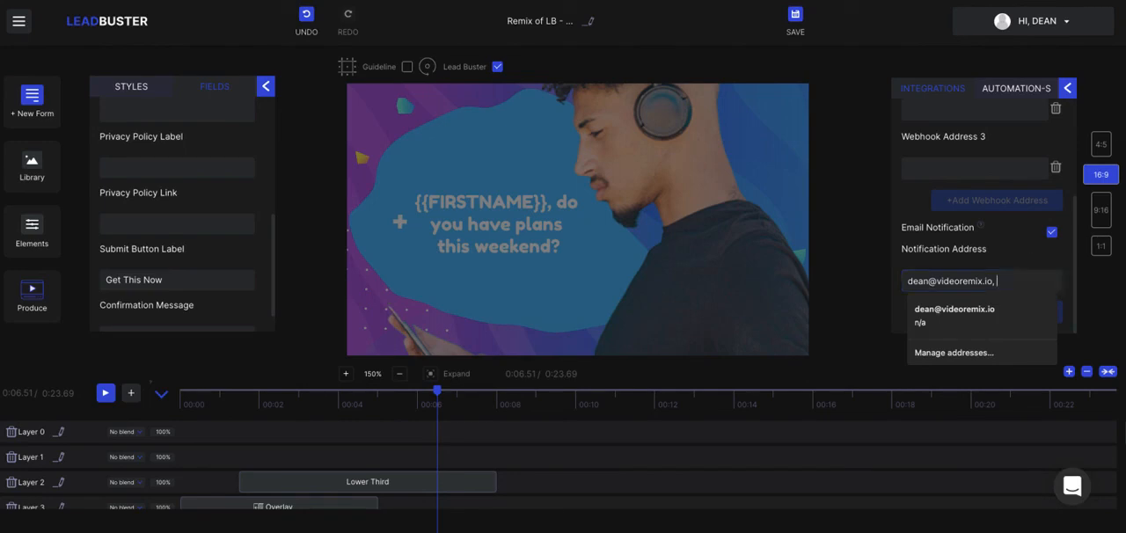
pyautogui.click(1110, 220)
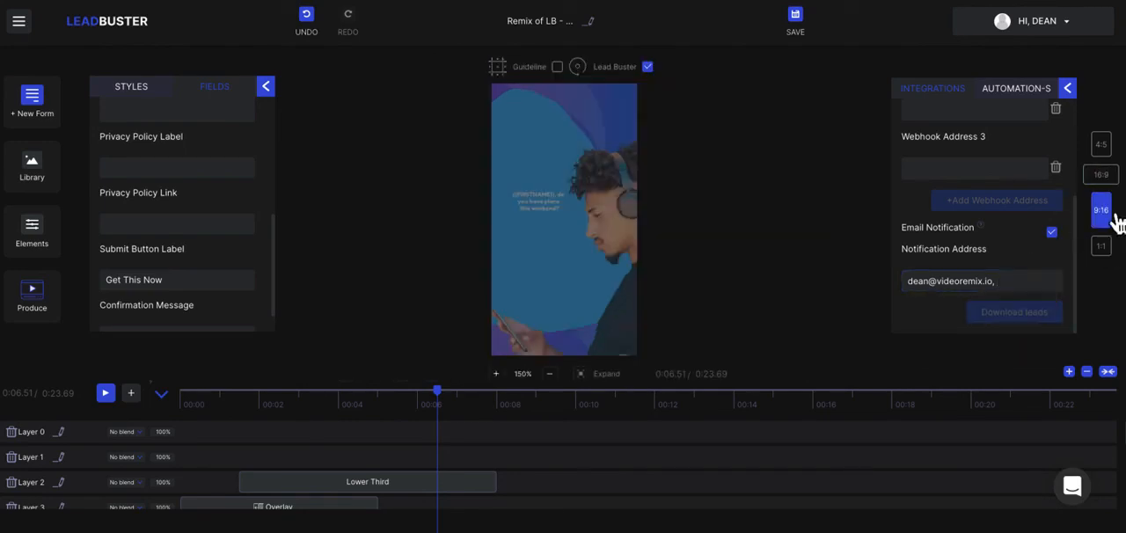
pyautogui.click(1105, 147)
pyautogui.click(1106, 179)
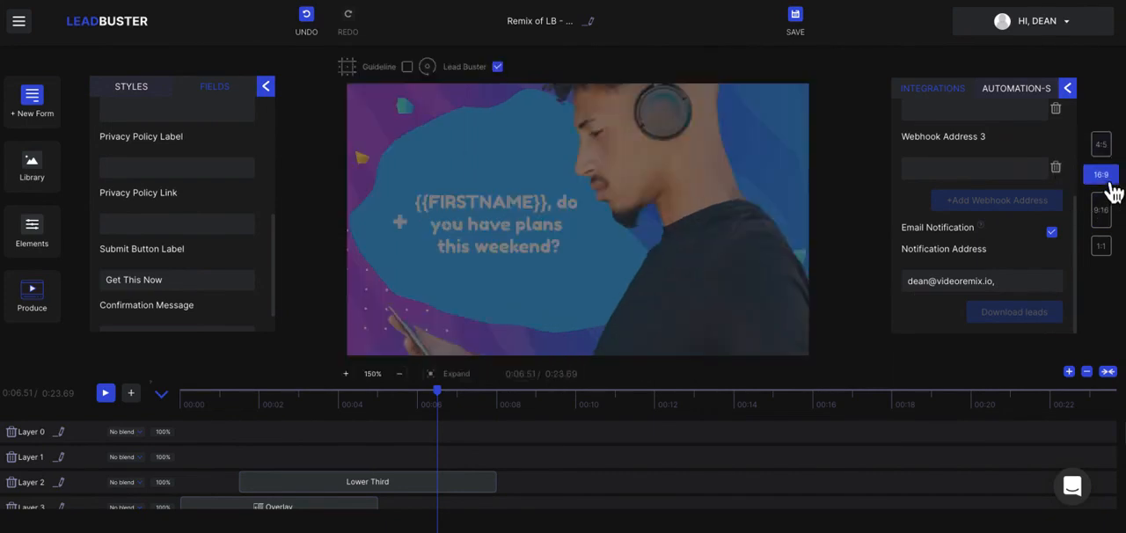
pyautogui.click(1110, 220)
pyautogui.click(1101, 247)
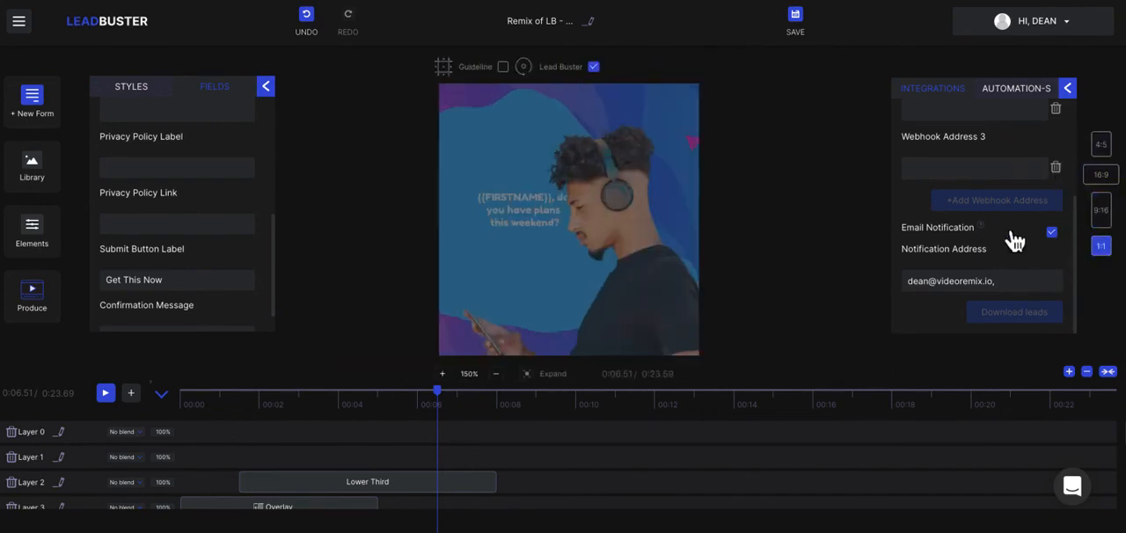
# Remove the trailing comma from the form's notification address.
pyautogui.click(1009, 286)
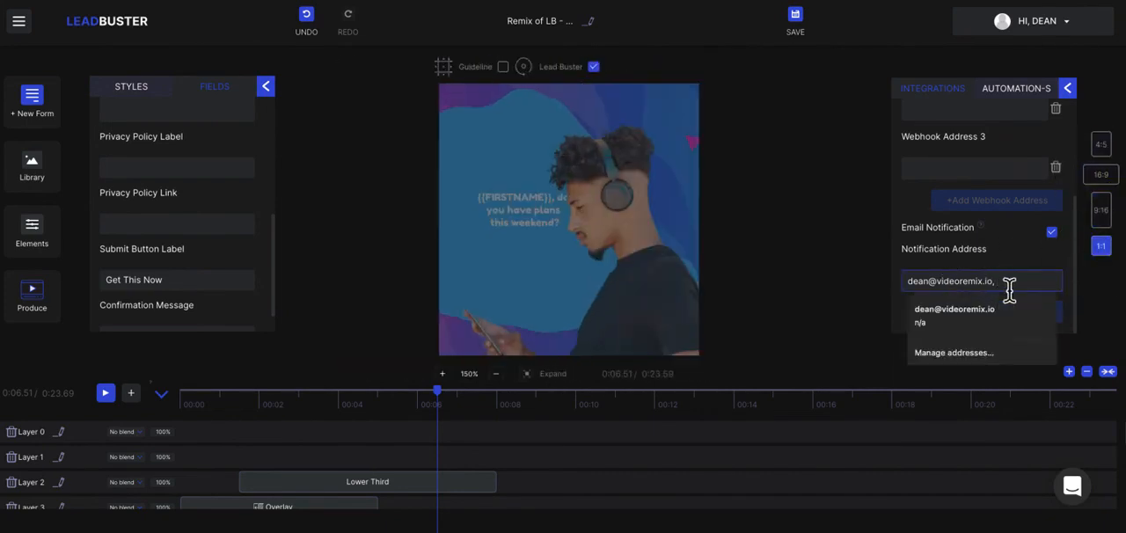
pyautogui.click(874, 229)
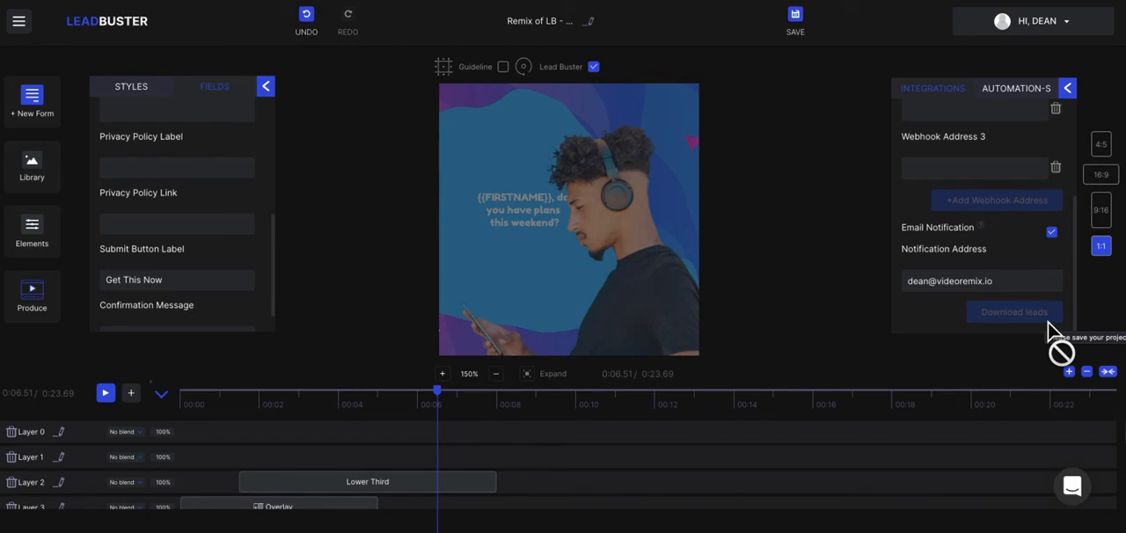
# Review the custom form's caption and lead fields, the library categories, and the form's style options through to animations and confetti.
pyautogui.click(48, 106)
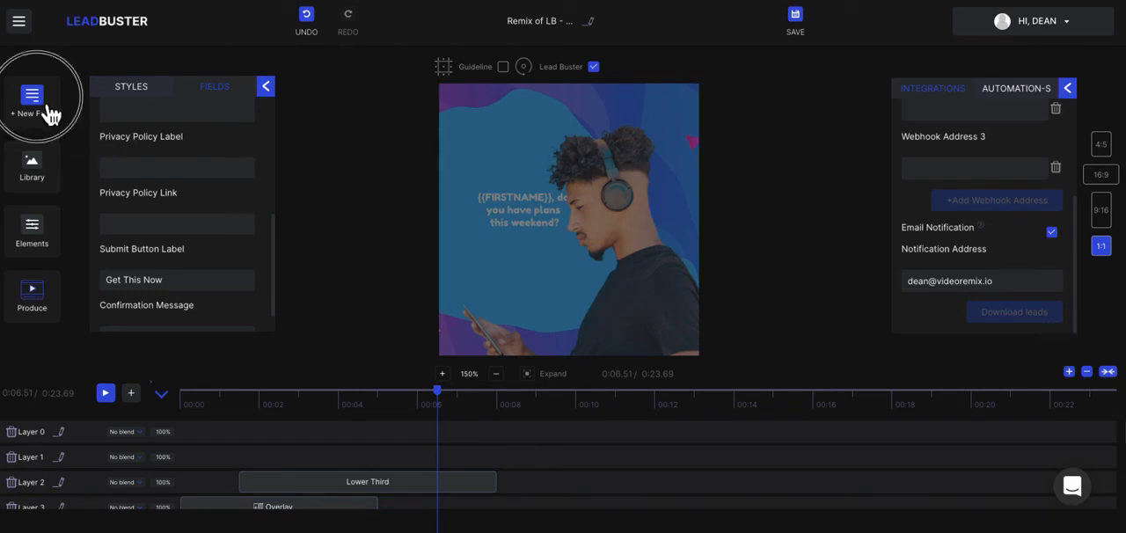
pyautogui.click(122, 107)
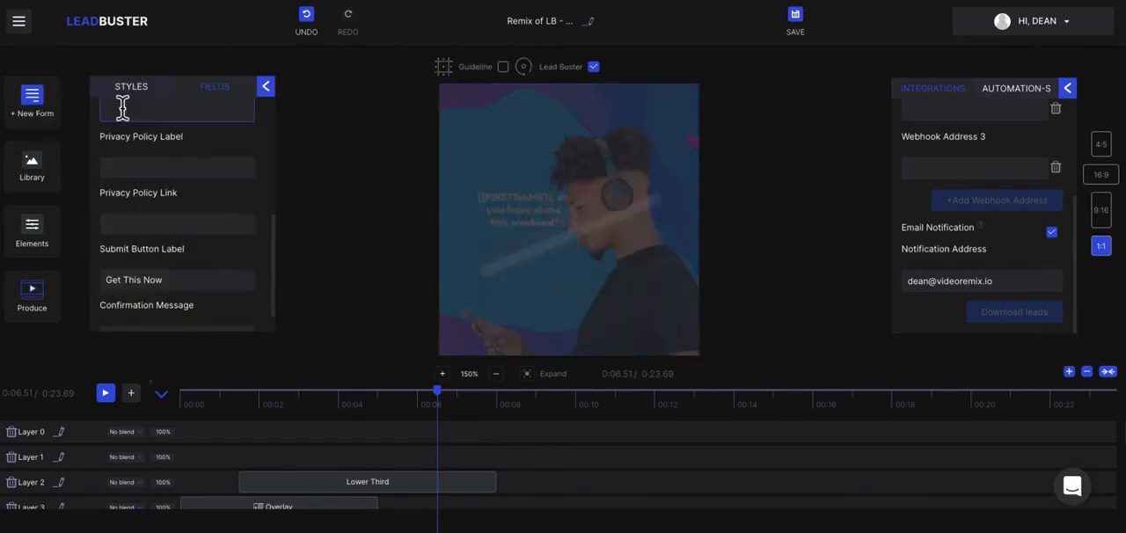
pyautogui.scroll(4, 176, 235)
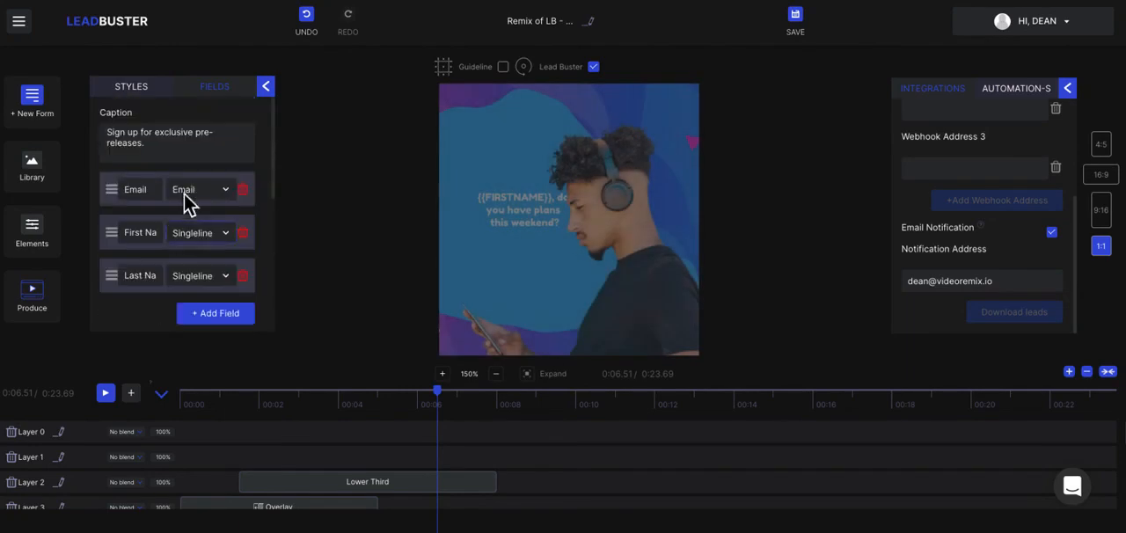
pyautogui.click(226, 104)
pyautogui.click(143, 88)
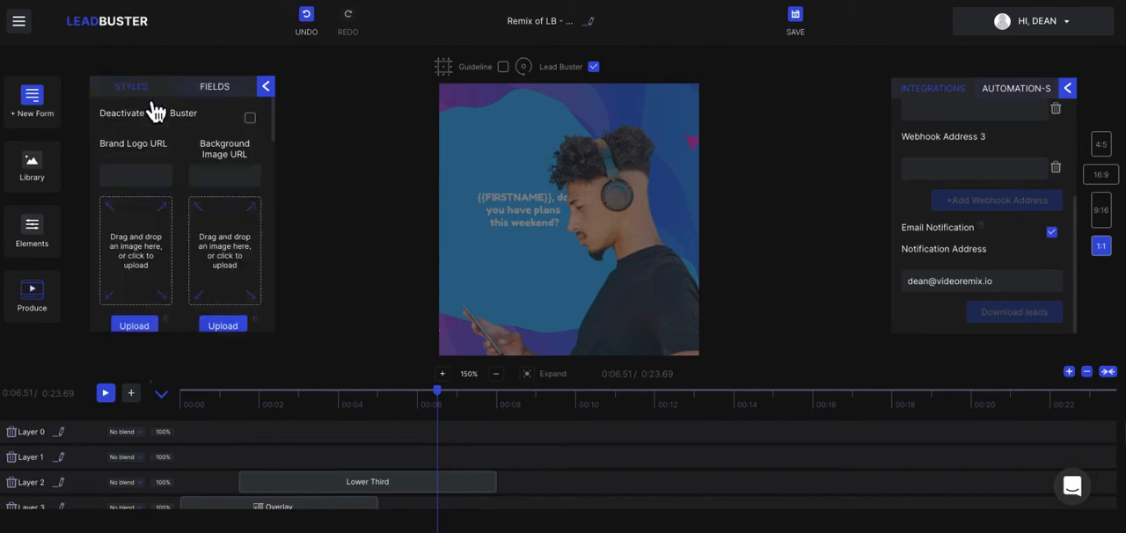
pyautogui.click(43, 179)
pyautogui.click(358, 177)
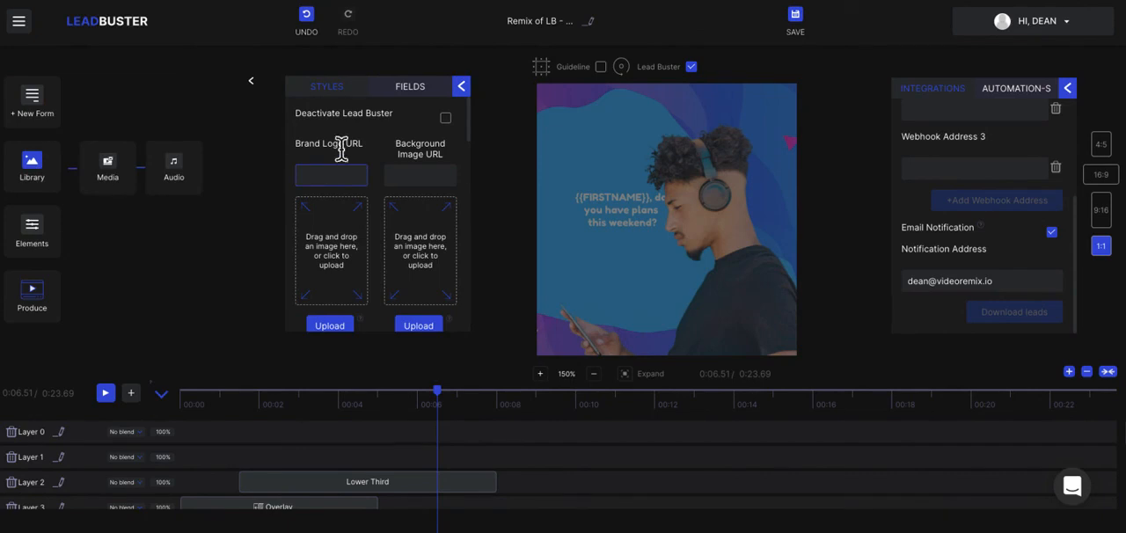
pyautogui.click(256, 84)
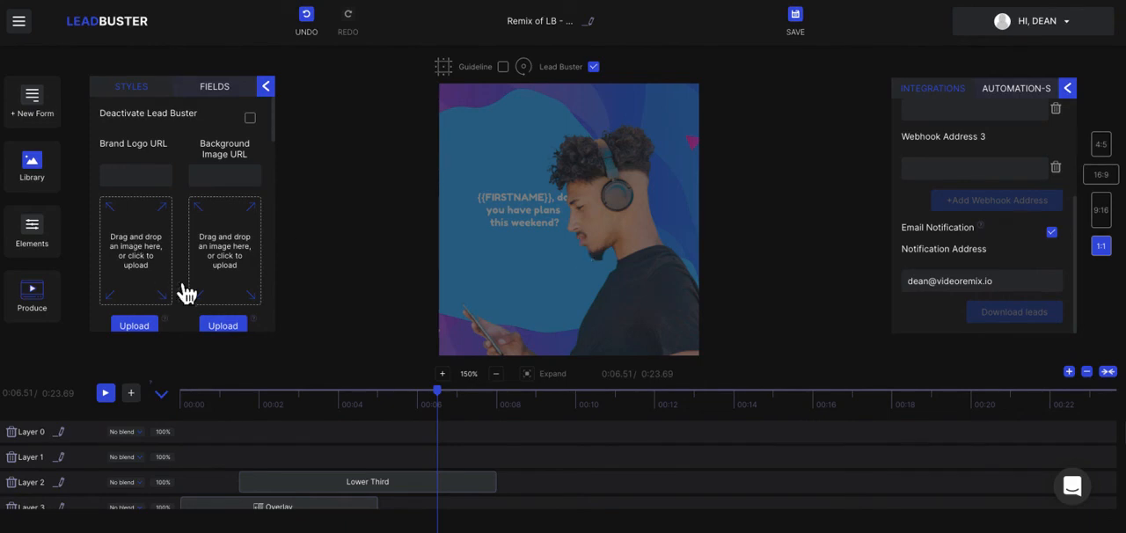
pyautogui.scroll(-8, 184, 289)
pyautogui.scroll(-10, 186, 292)
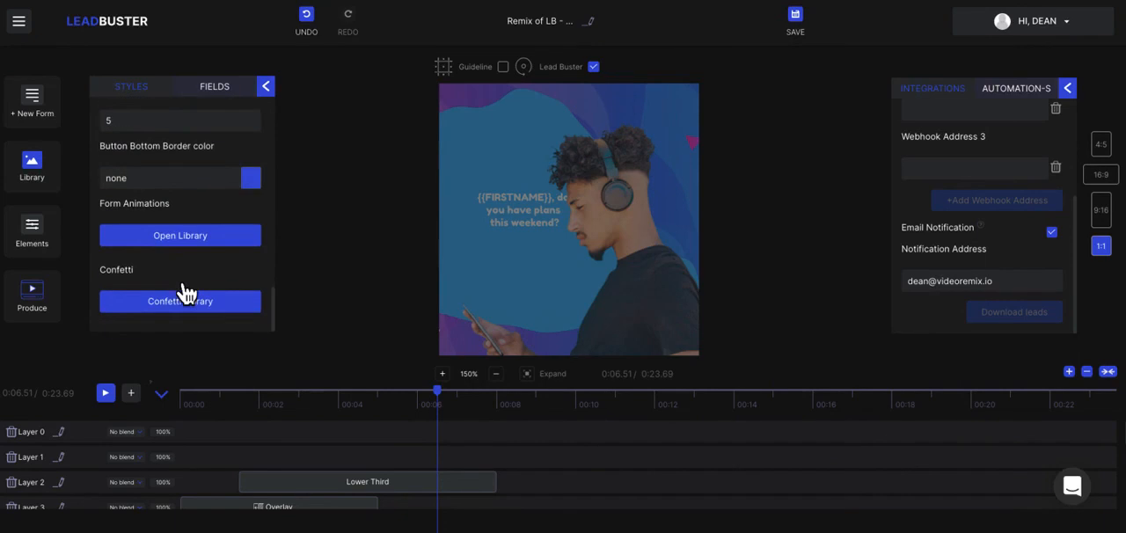
pyautogui.scroll(18, 189, 307)
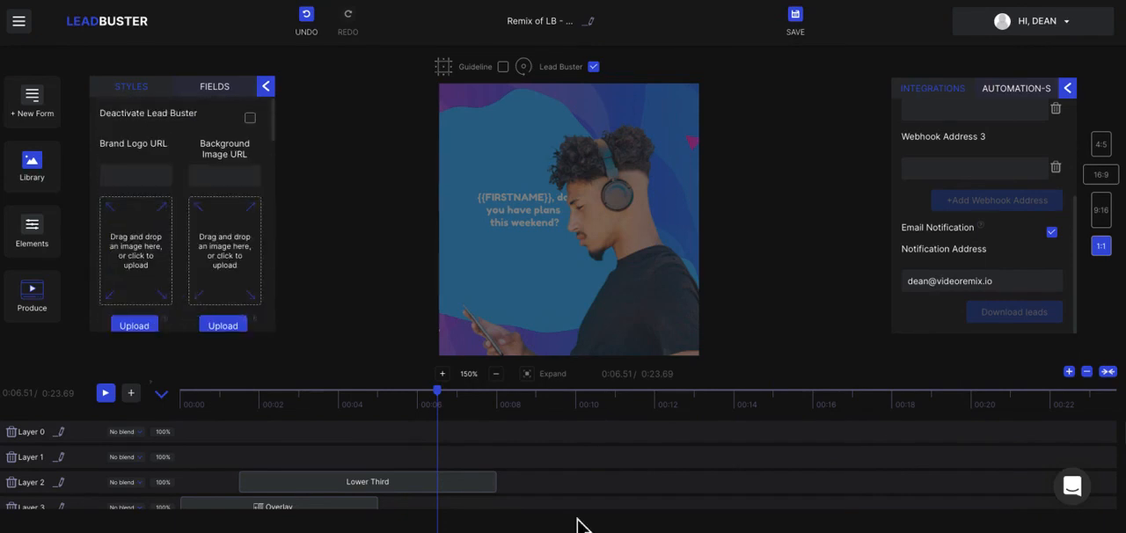